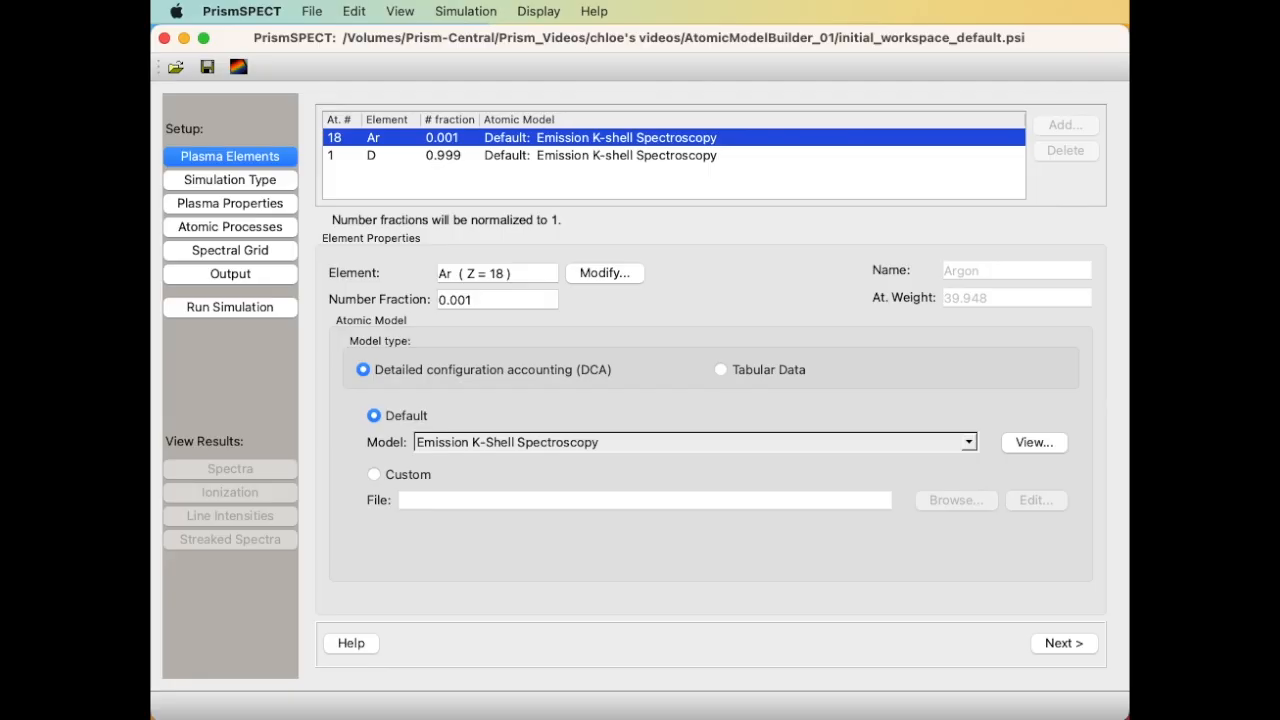
Keep argon's Emission K-Shell Spectroscopy model and open it in a widened Atomic Model Builder.
{"action": "left_click", "coordinate": [712, 442]}
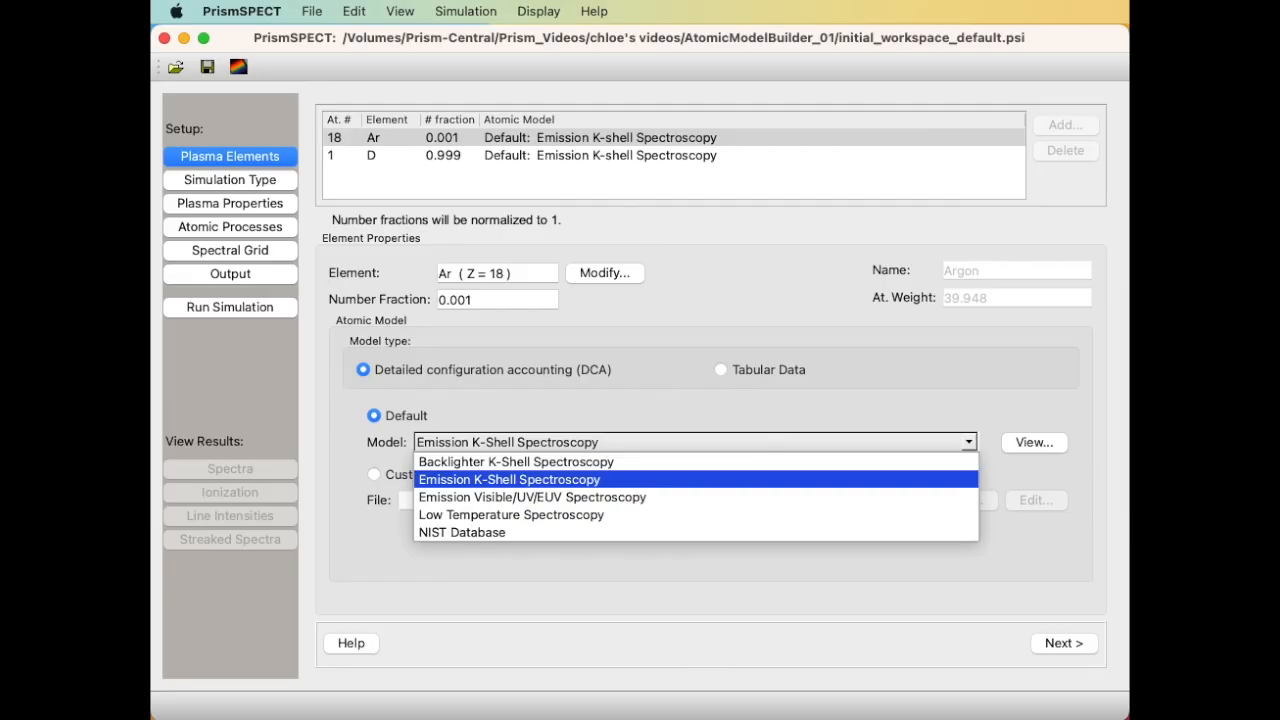
{"action": "left_click", "coordinate": [712, 421]}
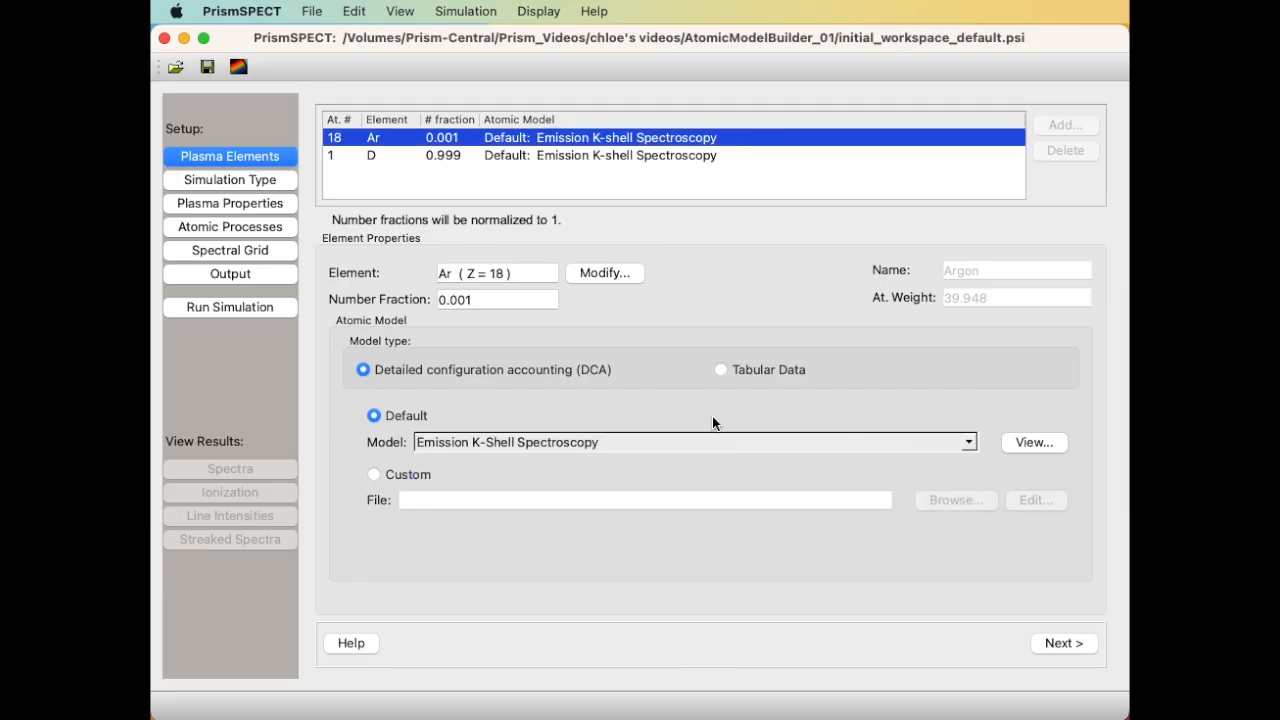
{"action": "left_click", "coordinate": [1021, 441]}
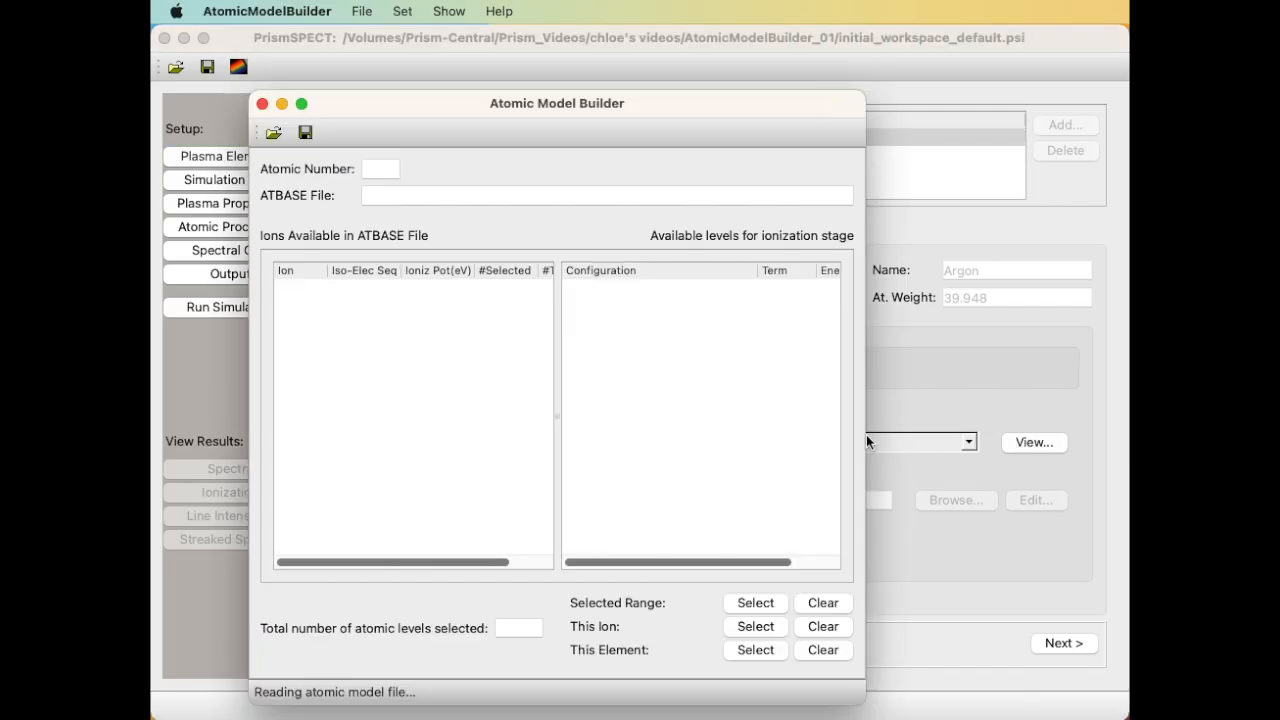
{"action": "left_click_drag", "start_coordinate": [866, 437], "coordinate": [1100, 403]}
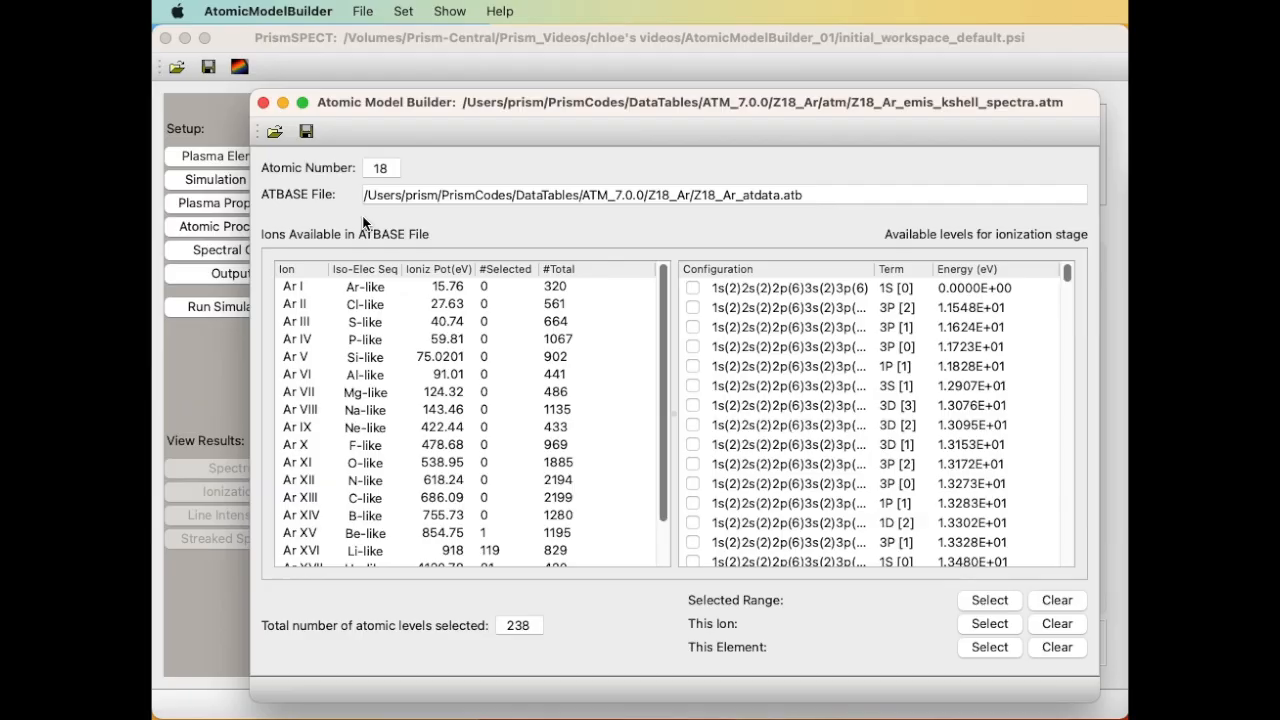
Show the Ar XV levels and add statistical weight and level index columns to the table.
{"action": "left_click", "coordinate": [328, 533]}
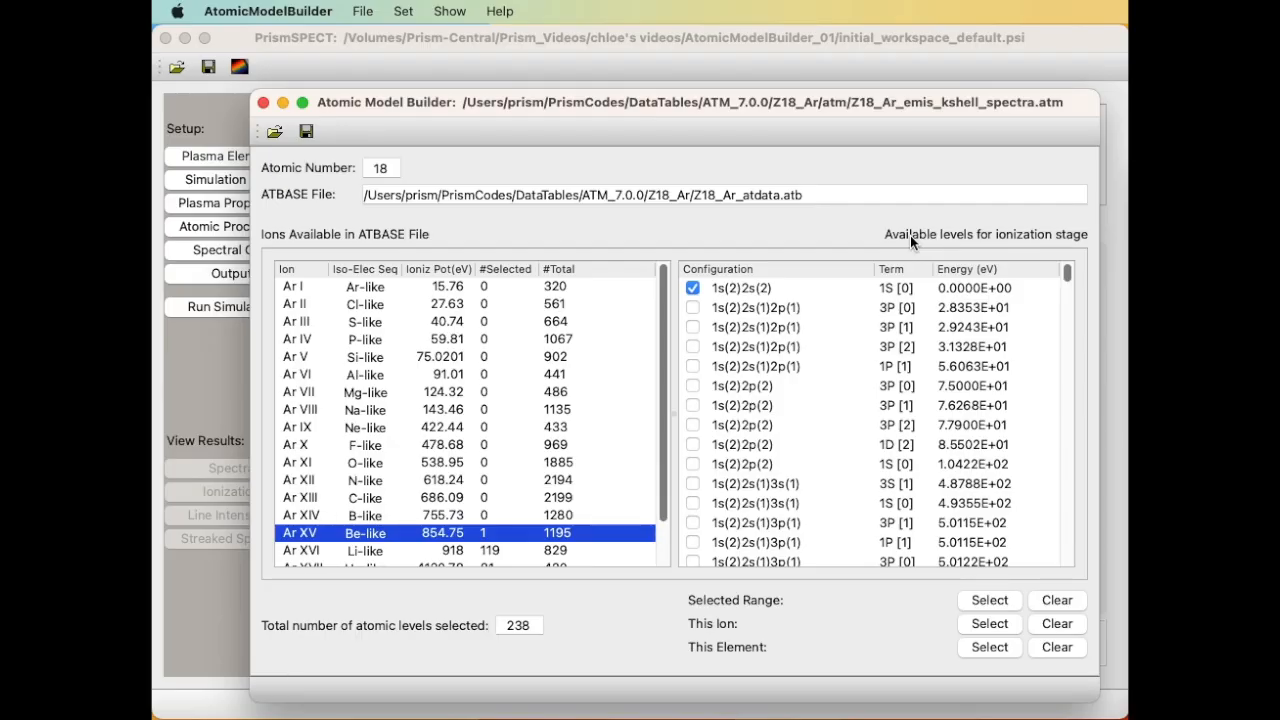
{"action": "left_click", "coordinate": [464, 10]}
{"action": "left_click", "coordinate": [473, 45]}
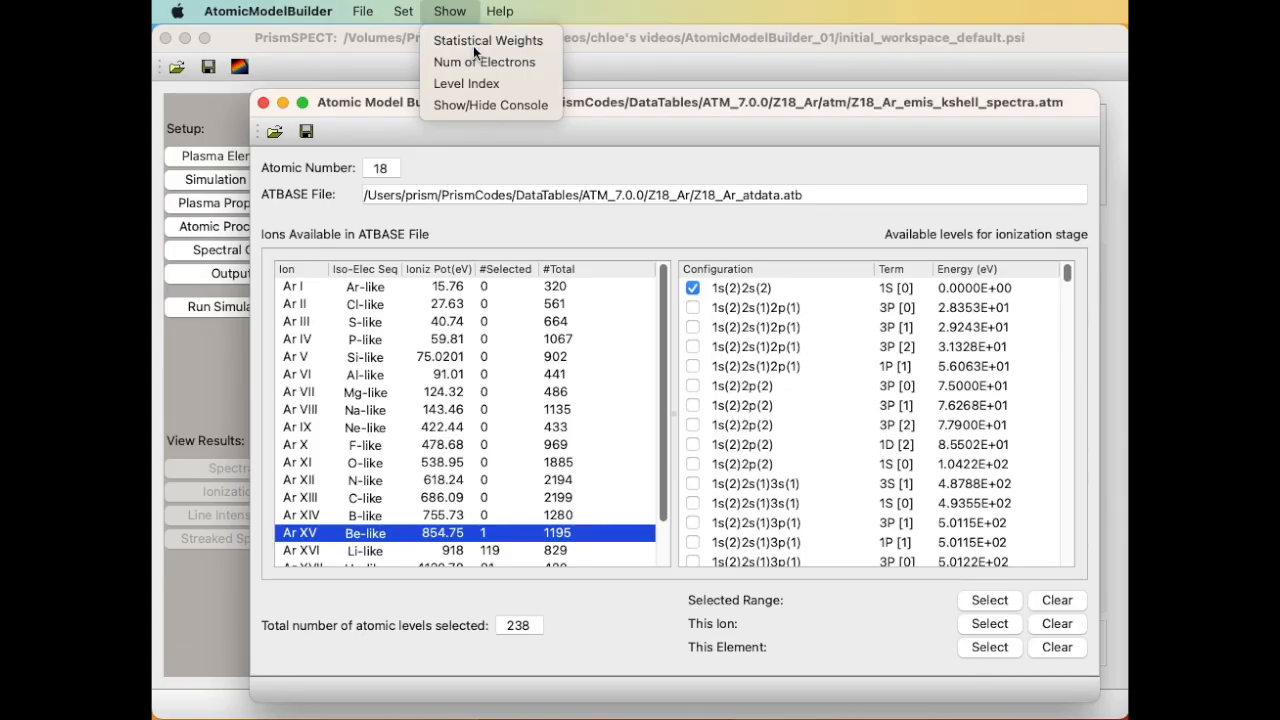
{"action": "left_click_drag", "start_coordinate": [943, 560], "coordinate": [979, 566]}
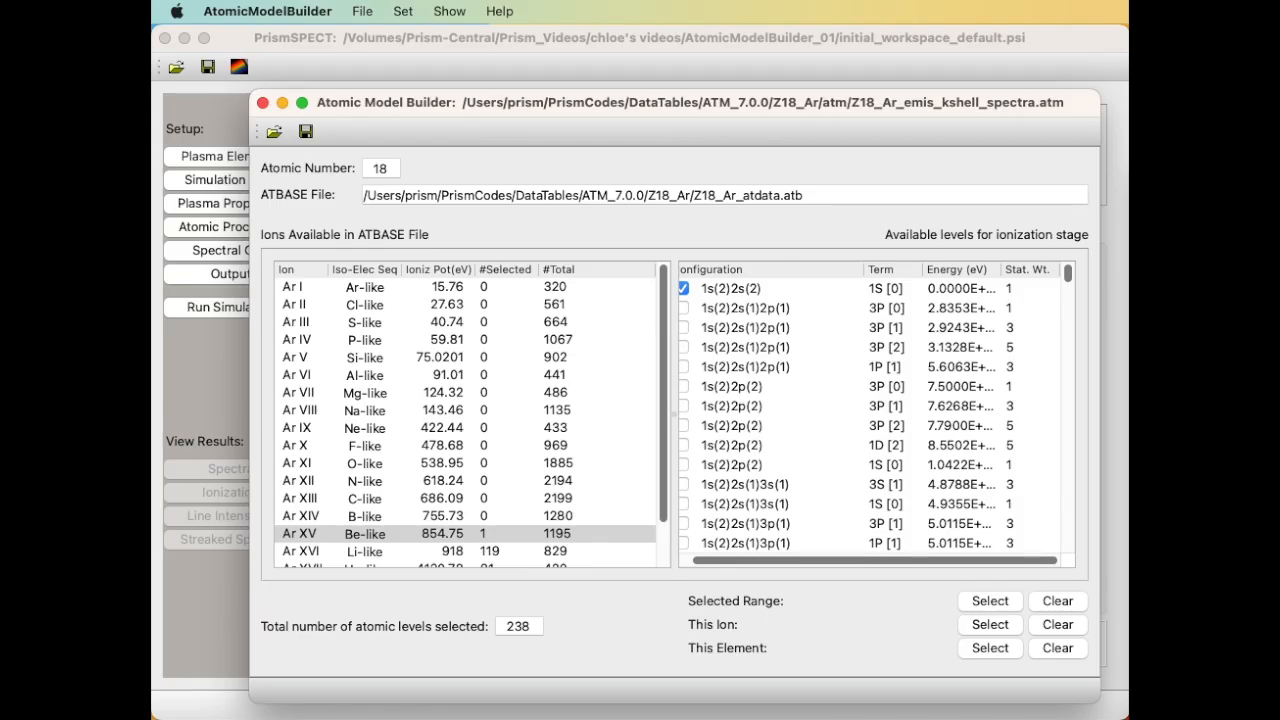
{"action": "left_click", "coordinate": [449, 11]}
{"action": "left_click", "coordinate": [465, 84]}
{"action": "left_click_drag", "start_coordinate": [940, 559], "coordinate": [999, 558]}
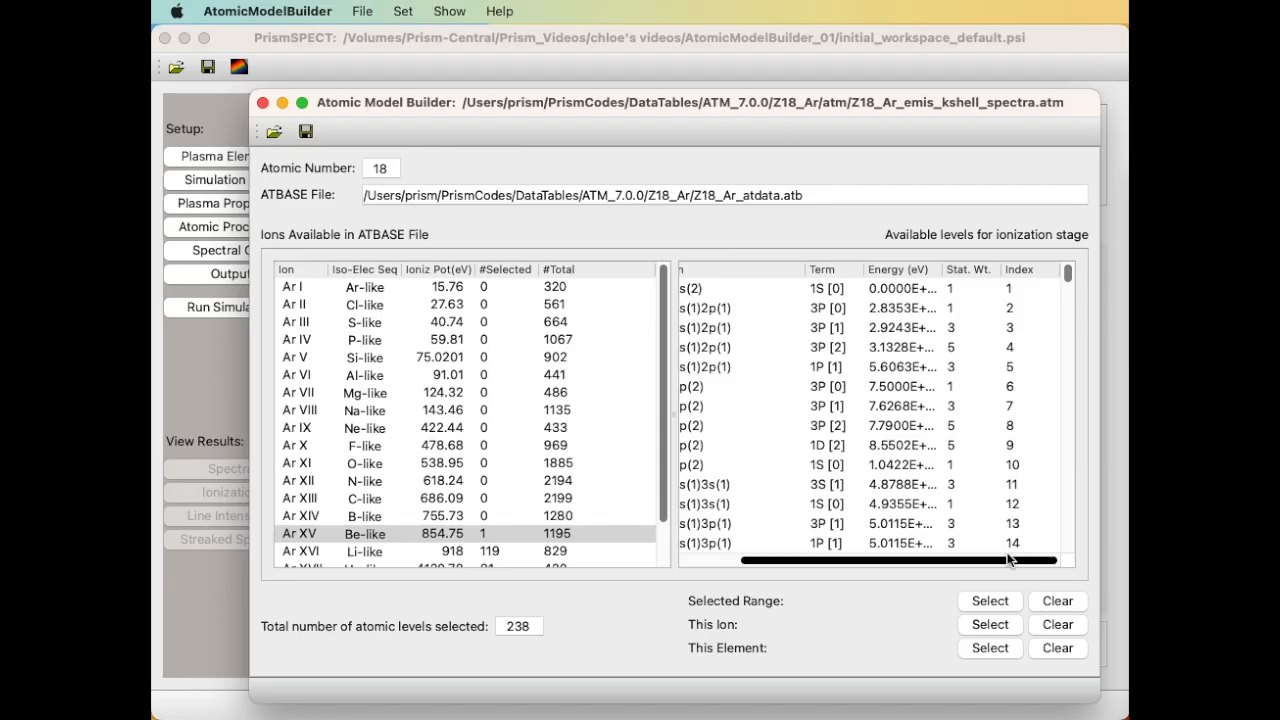
Try electron counts, then hide statistical weights and level index and restore isoelectronic labels.
{"action": "left_click", "coordinate": [441, 10]}
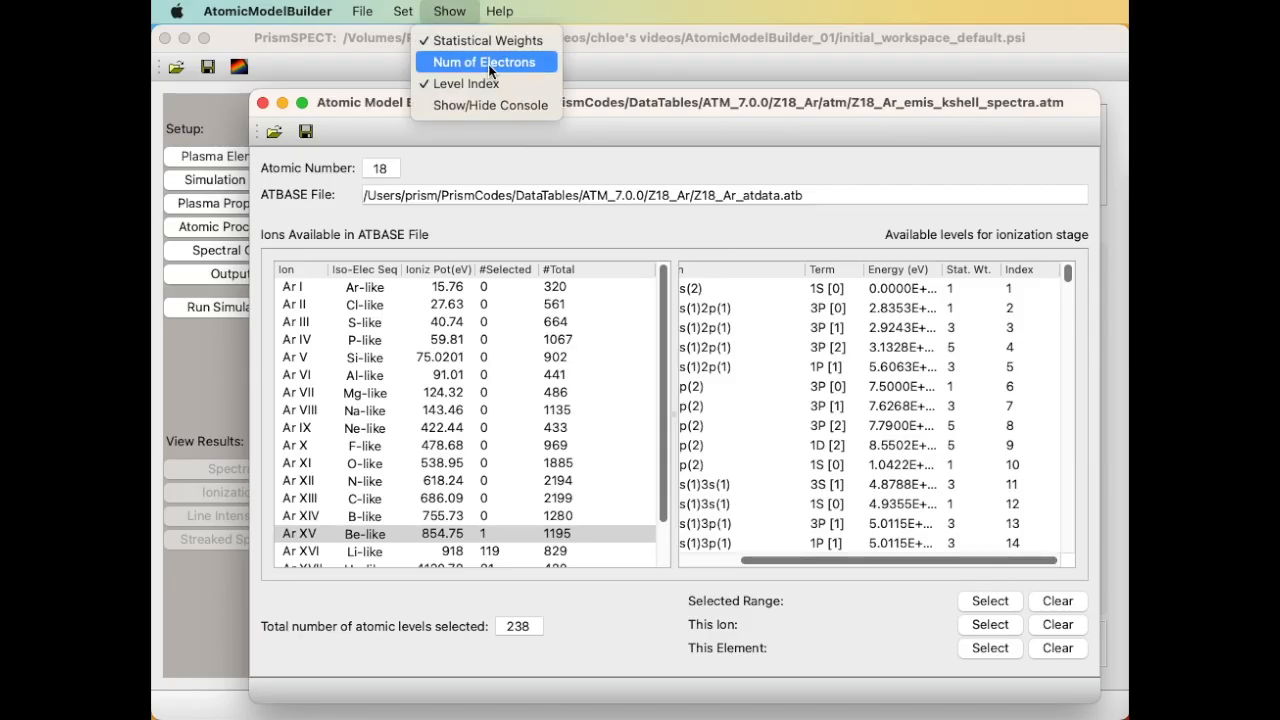
{"action": "left_click", "coordinate": [488, 64]}
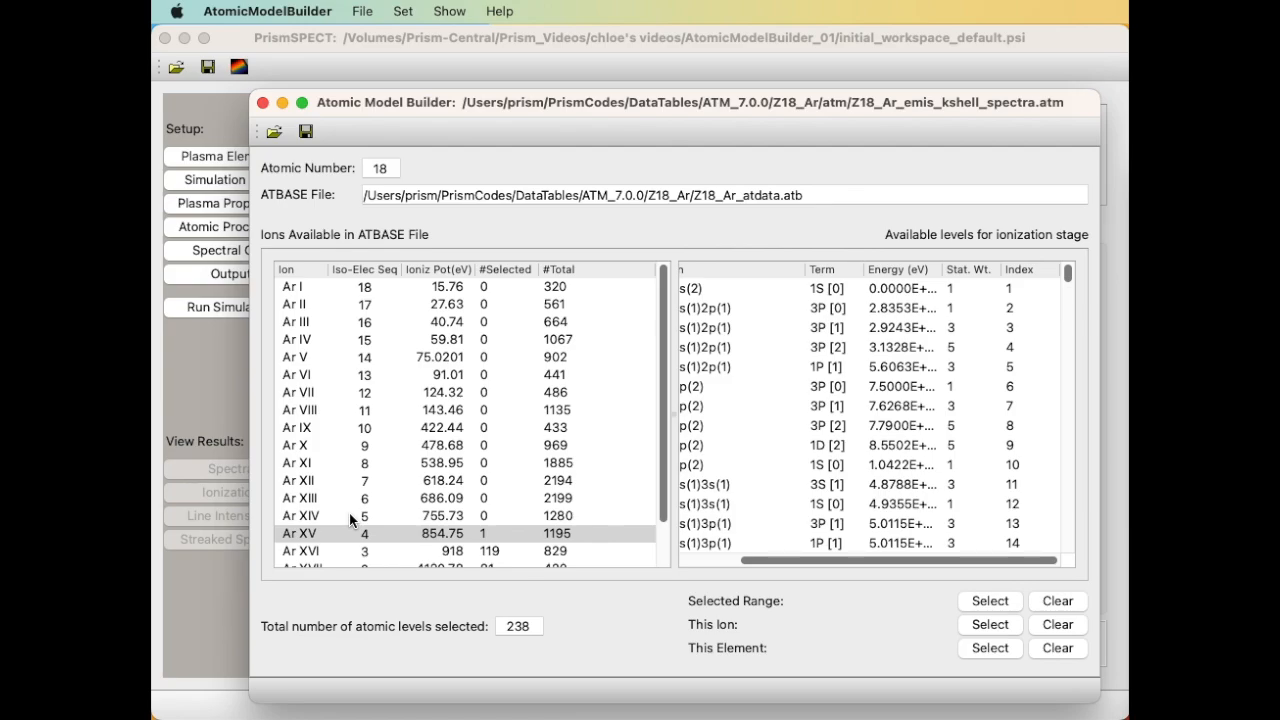
{"action": "left_click", "coordinate": [450, 10]}
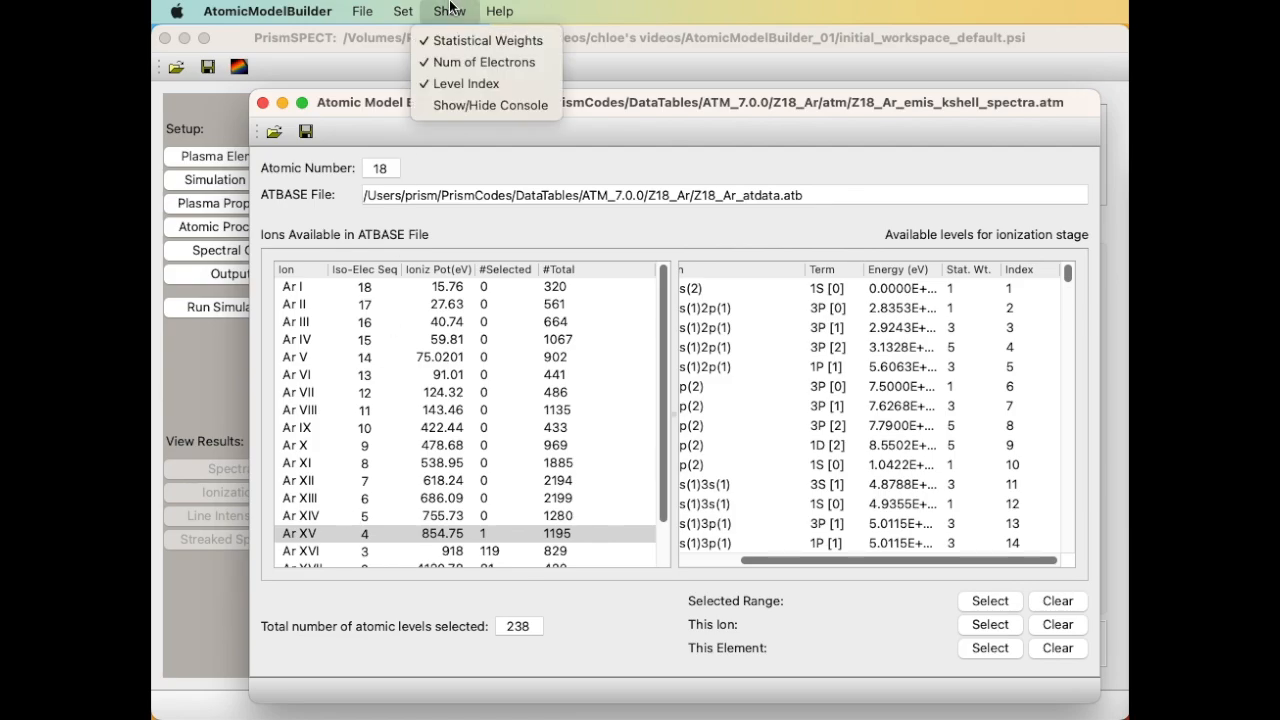
{"action": "left_click", "coordinate": [451, 40]}
{"action": "left_click", "coordinate": [450, 10]}
{"action": "left_click", "coordinate": [457, 62]}
{"action": "left_click", "coordinate": [450, 10]}
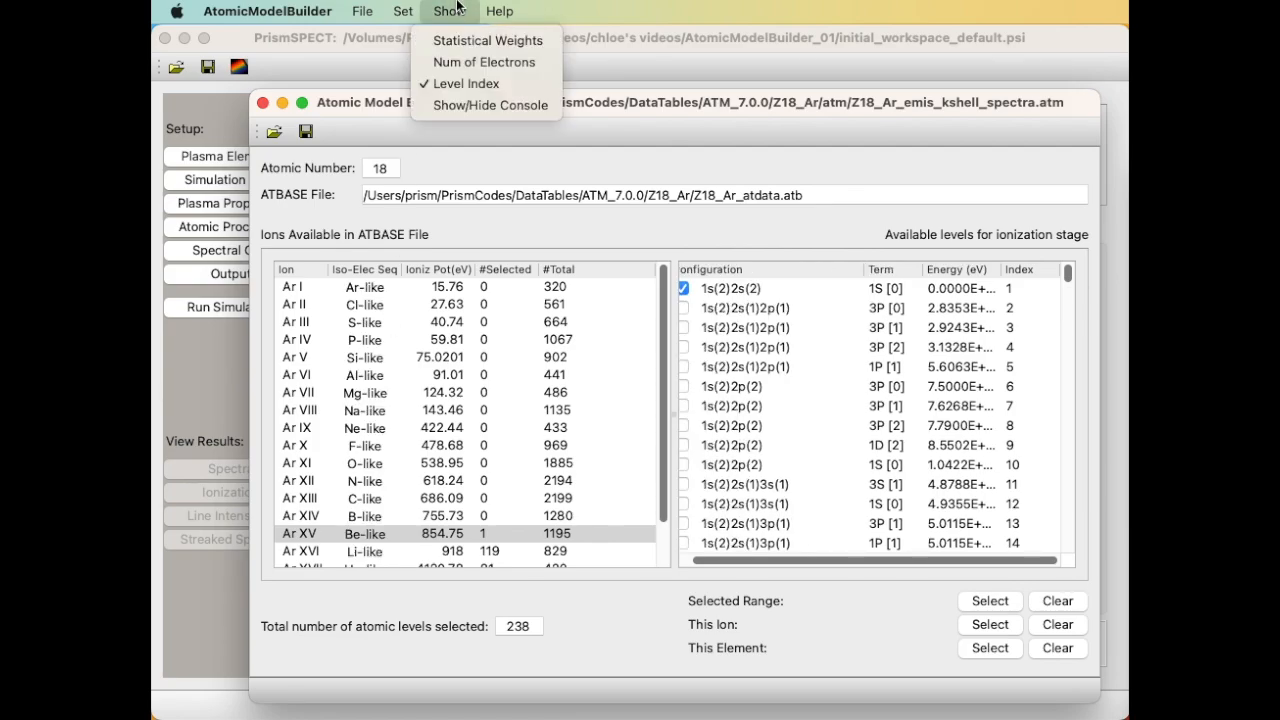
{"action": "left_click", "coordinate": [455, 83]}
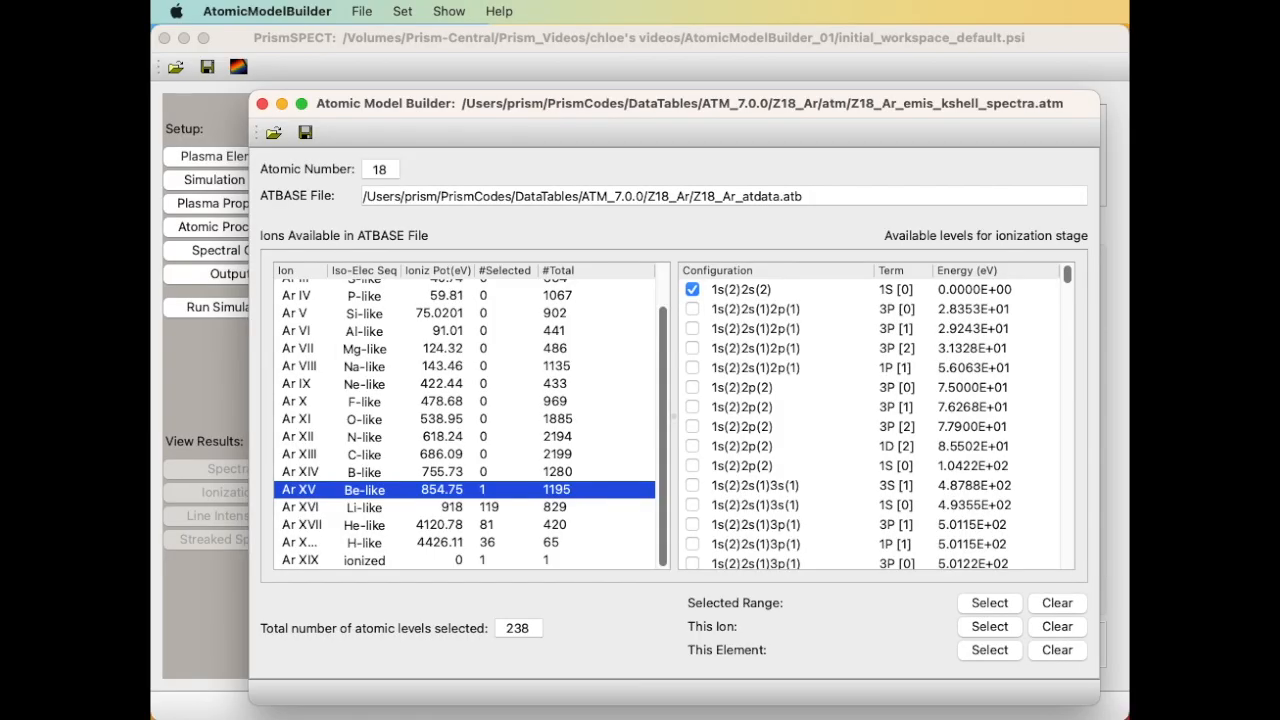
Scroll through the Ar XVI levels, 119 of 829 kept, then quit the Atomic Model Builder.
{"action": "left_click", "coordinate": [315, 507]}
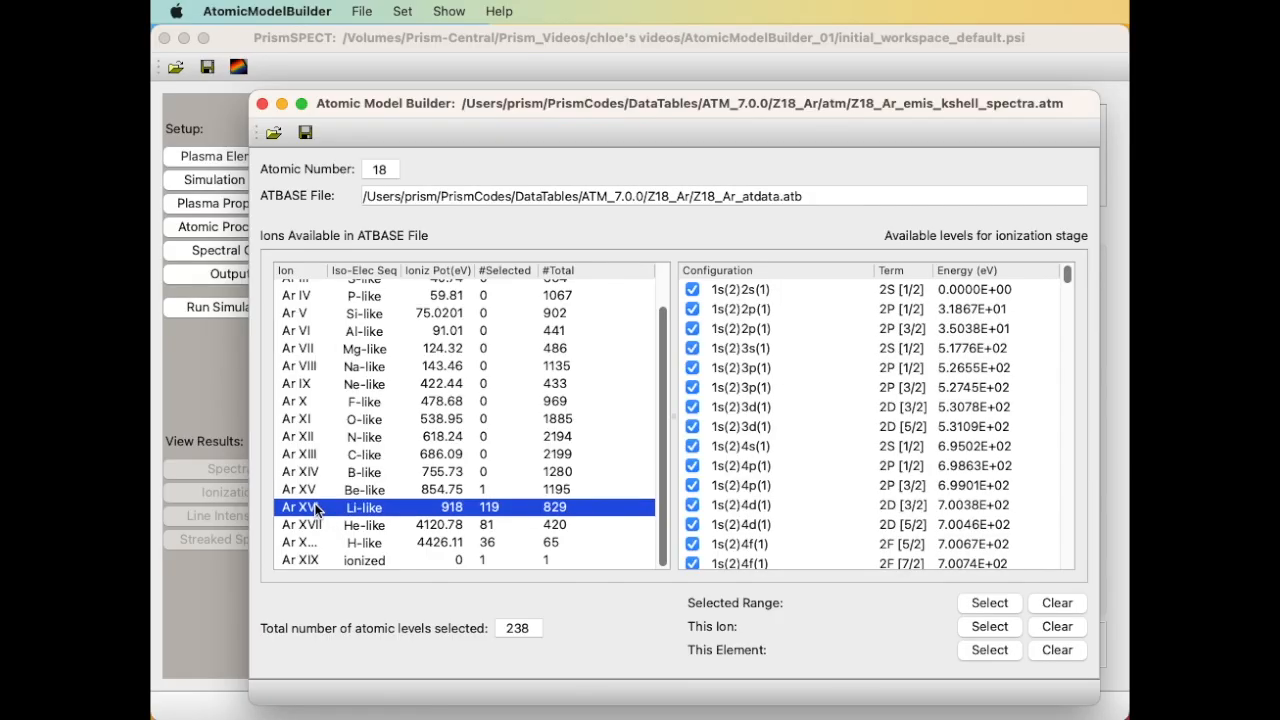
{"action": "scroll", "coordinate": [712, 401], "scroll_direction": "down", "scroll_amount": 10}
{"action": "scroll", "coordinate": [711, 401], "scroll_direction": "down", "scroll_amount": 15}
{"action": "scroll", "coordinate": [711, 401], "scroll_direction": "down", "scroll_amount": 15}
{"action": "scroll", "coordinate": [710, 400], "scroll_direction": "down", "scroll_amount": 10}
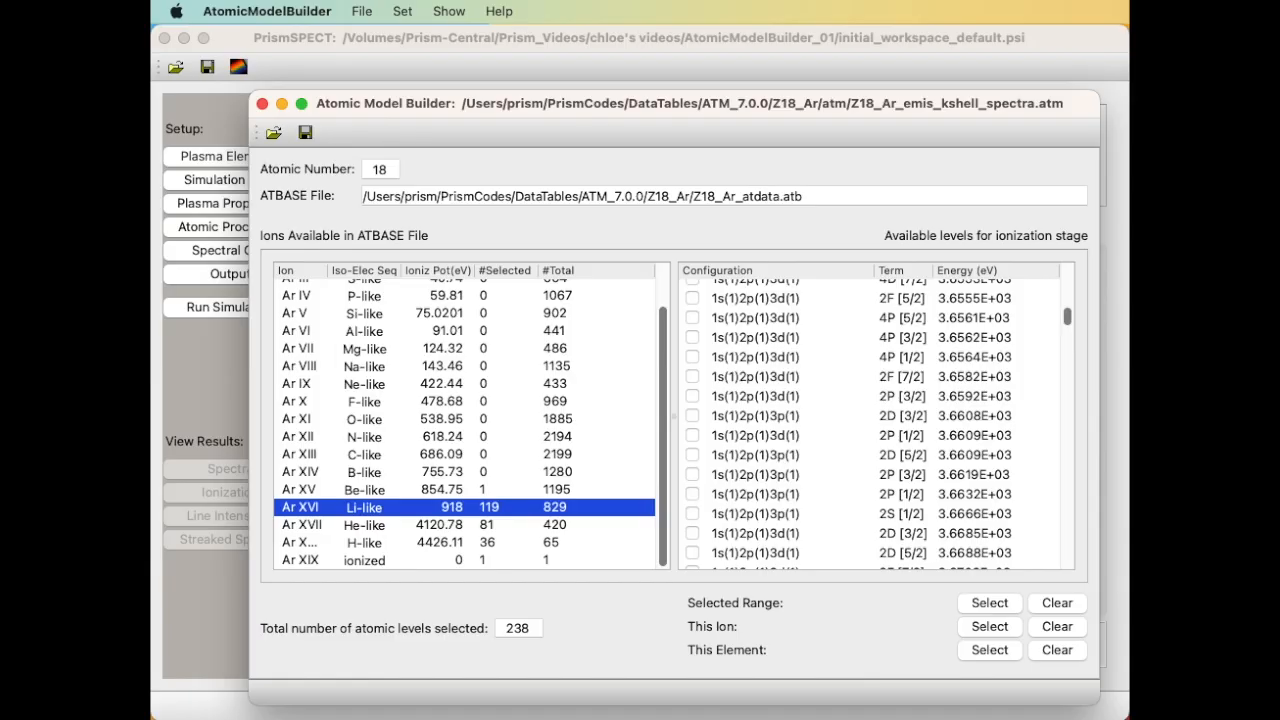
{"action": "key", "text": "super+q"}
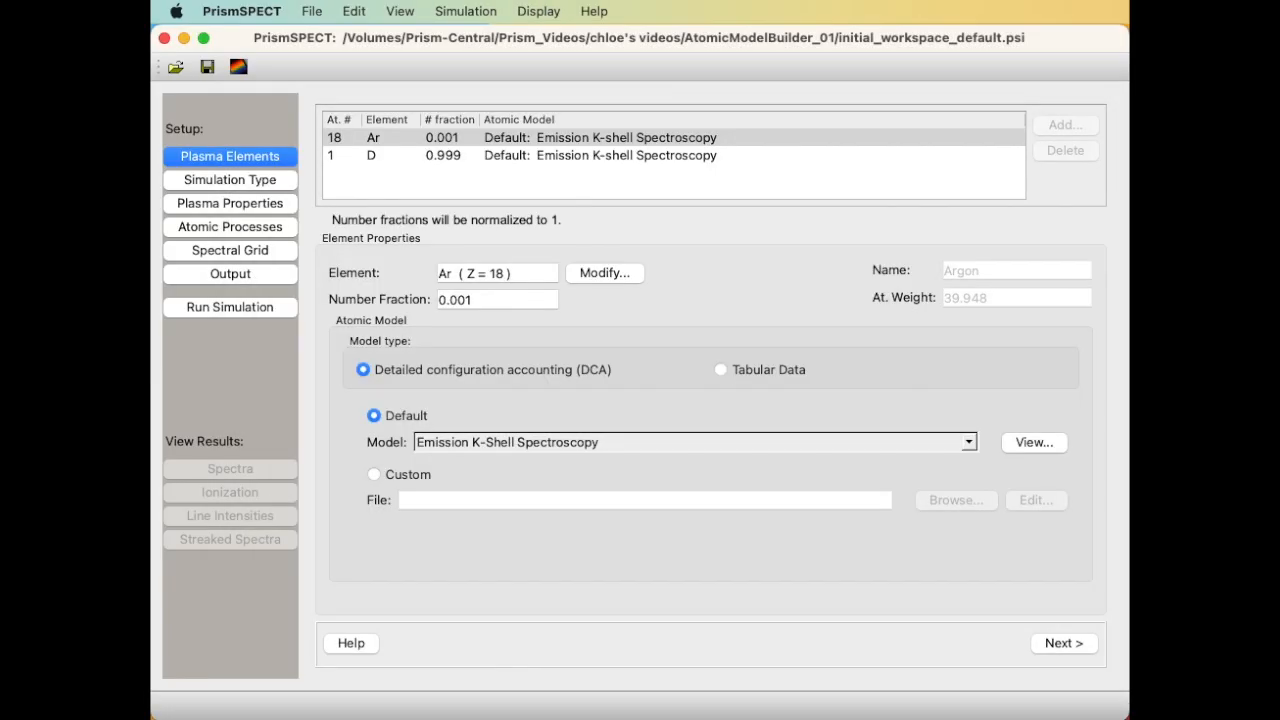
Review Simulation Type, Plasma Properties, Atomic Processes, and the 3500–3800 eV Spectral Grid settings.
{"action": "left_click", "coordinate": [263, 184]}
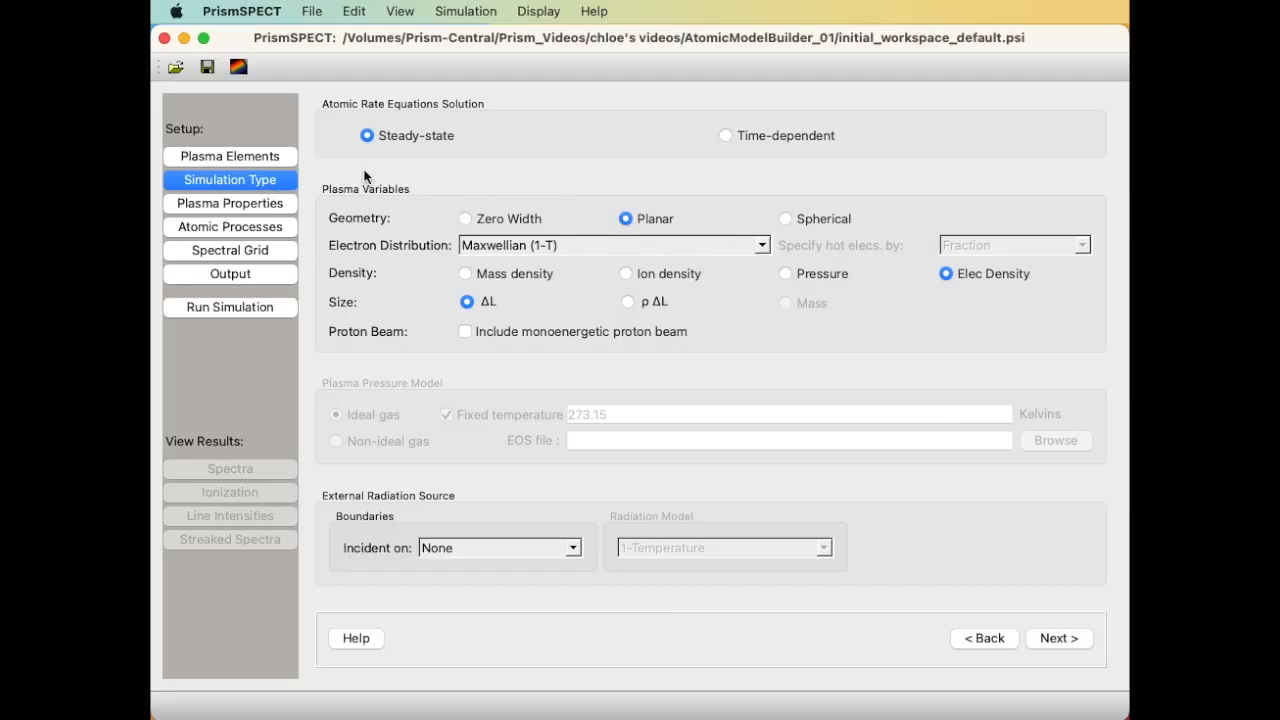
{"action": "left_click", "coordinate": [280, 205]}
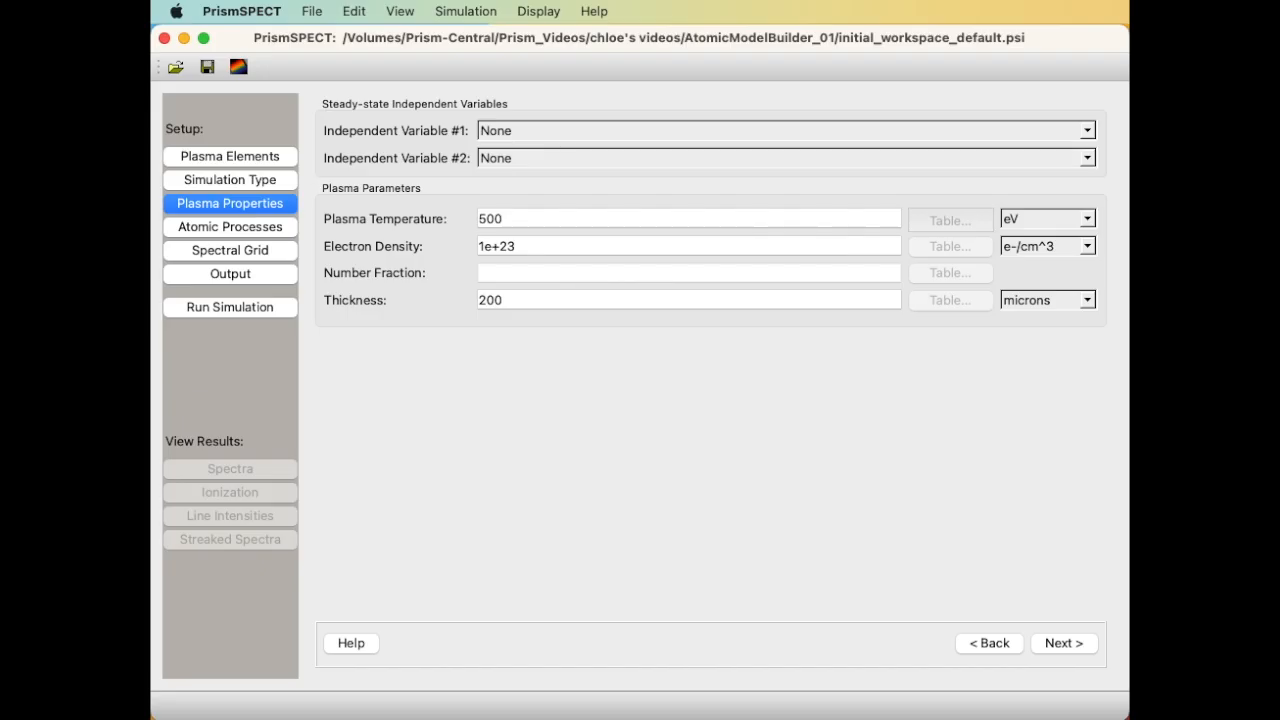
{"action": "left_click", "coordinate": [191, 230]}
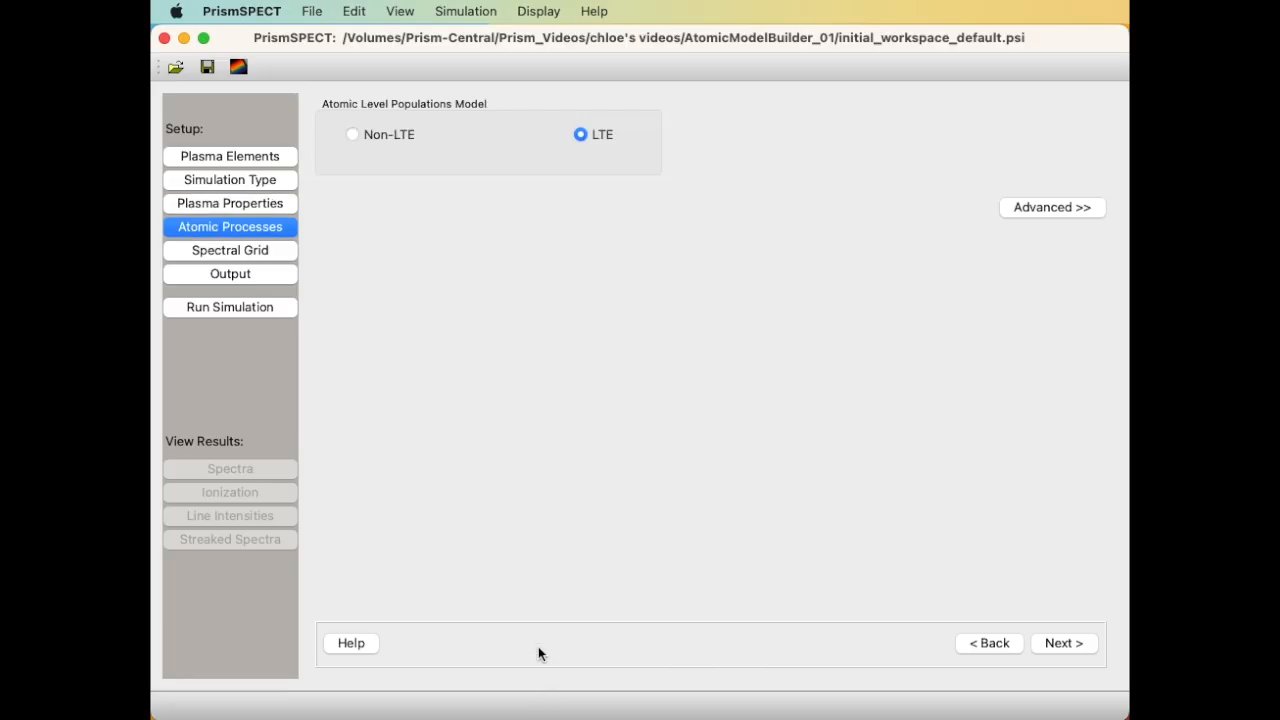
{"action": "left_click", "coordinate": [243, 253]}
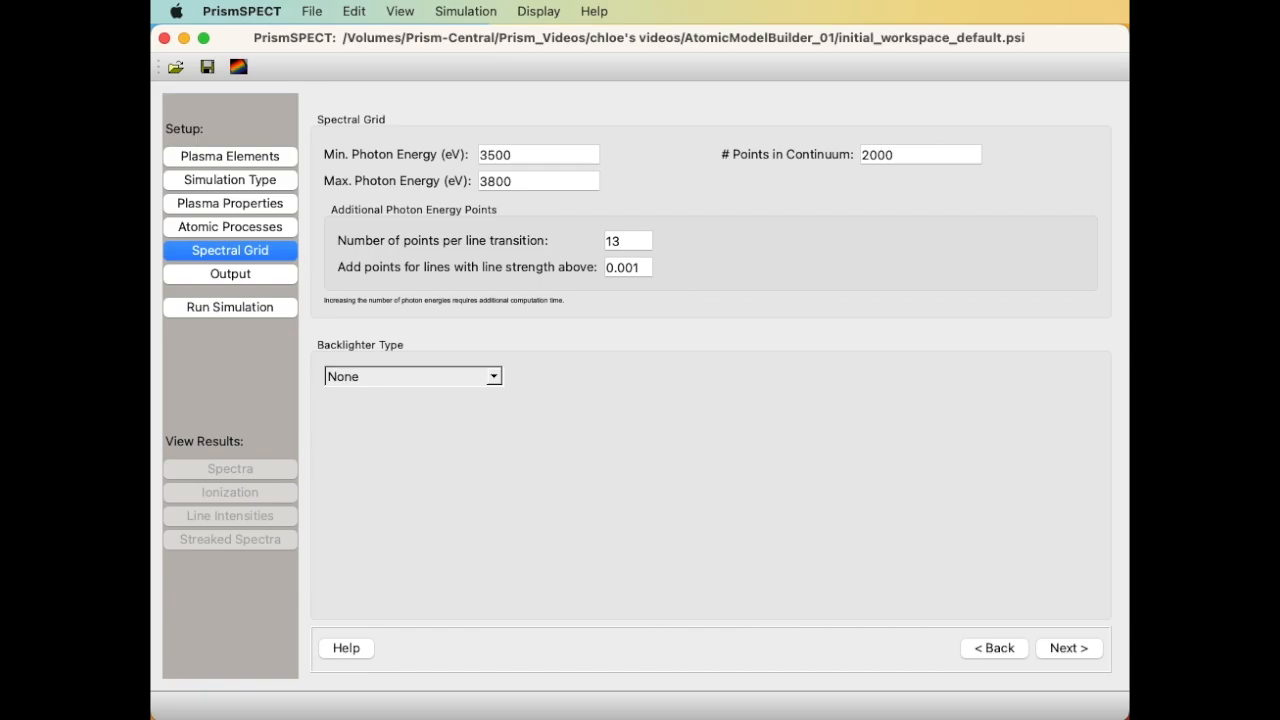
Run a simulation named 'run AMB' and acknowledge the completion message.
{"action": "left_click", "coordinate": [532, 155]}
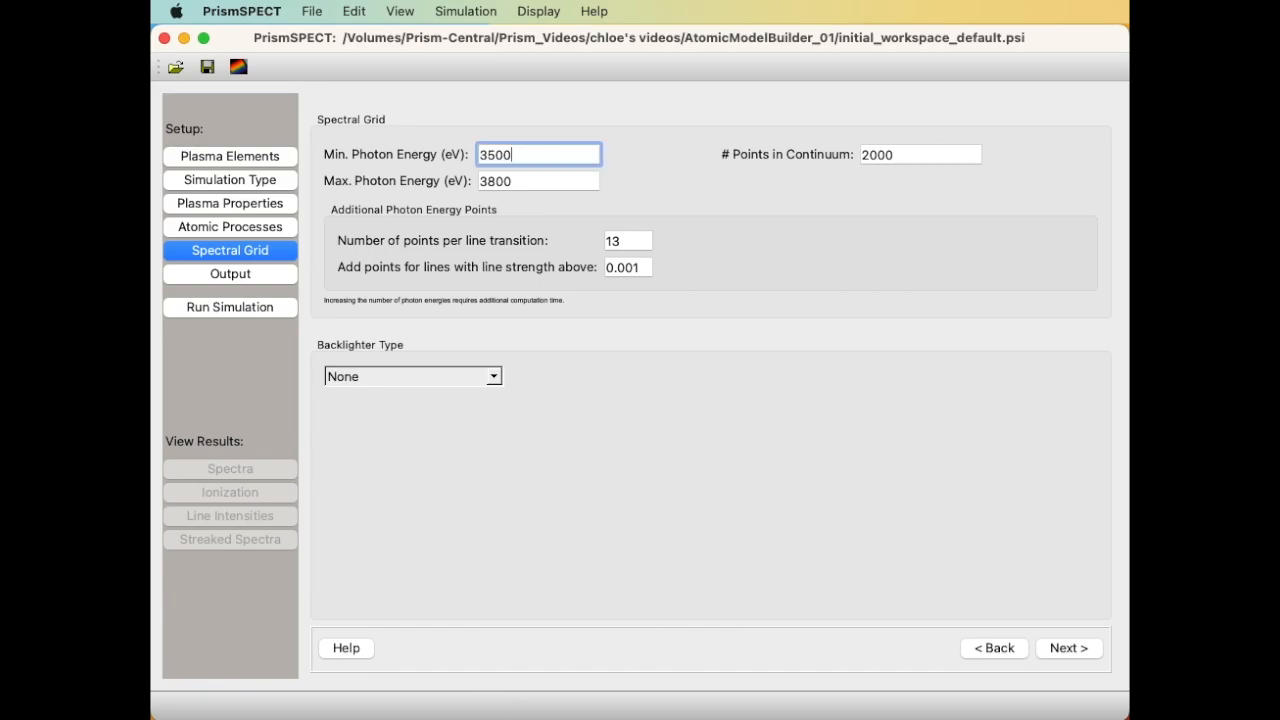
{"action": "left_click", "coordinate": [206, 305]}
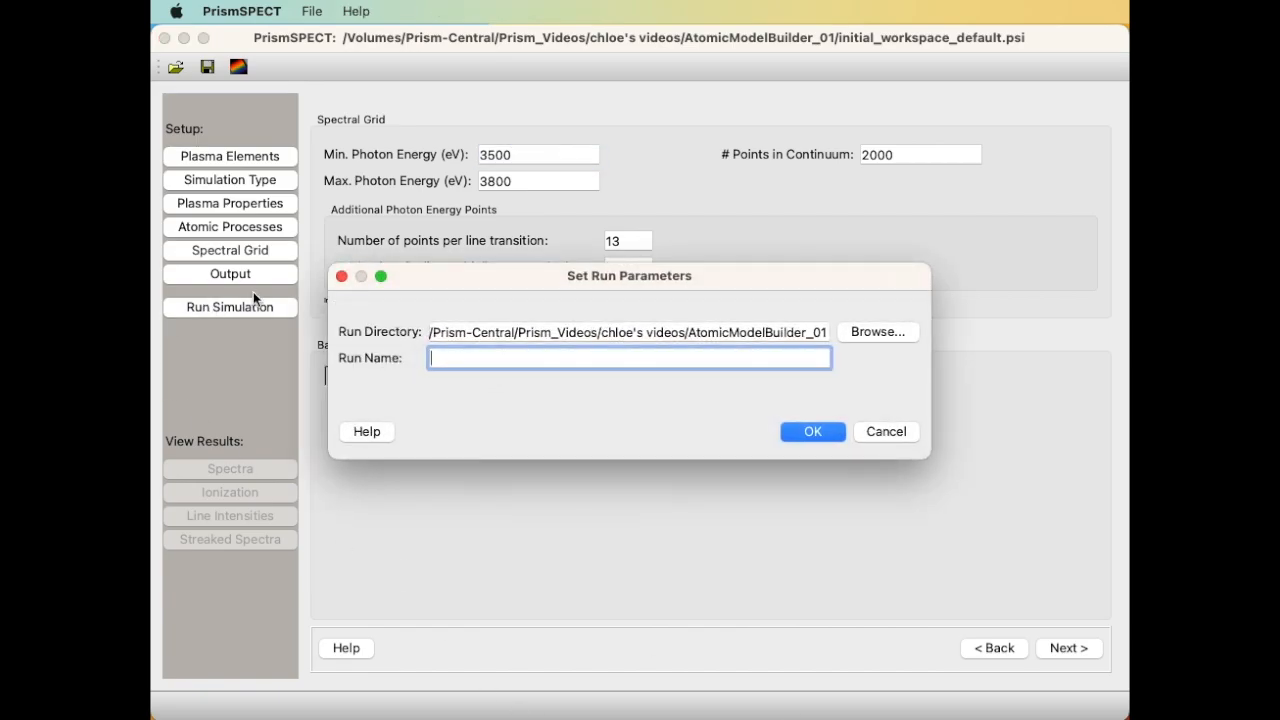
{"action": "type", "text": "run AMB"}
{"action": "key", "text": "Return"}
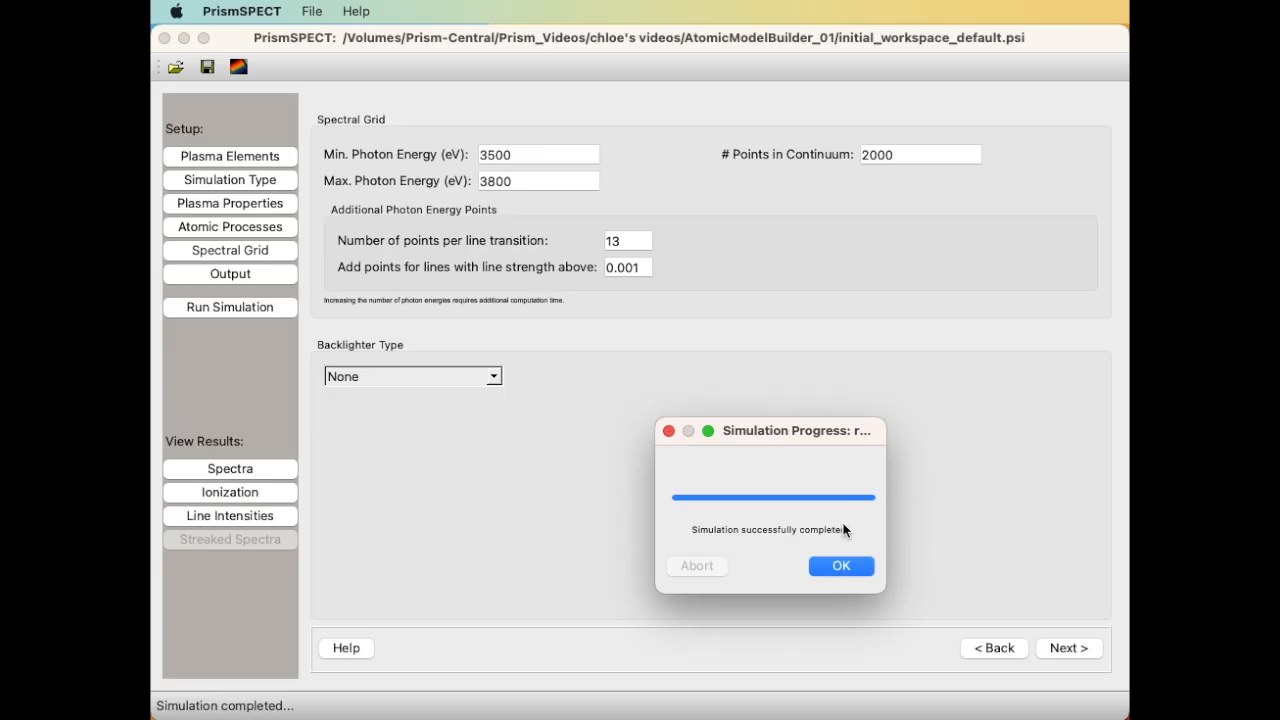
{"action": "left_click", "coordinate": [839, 567]}
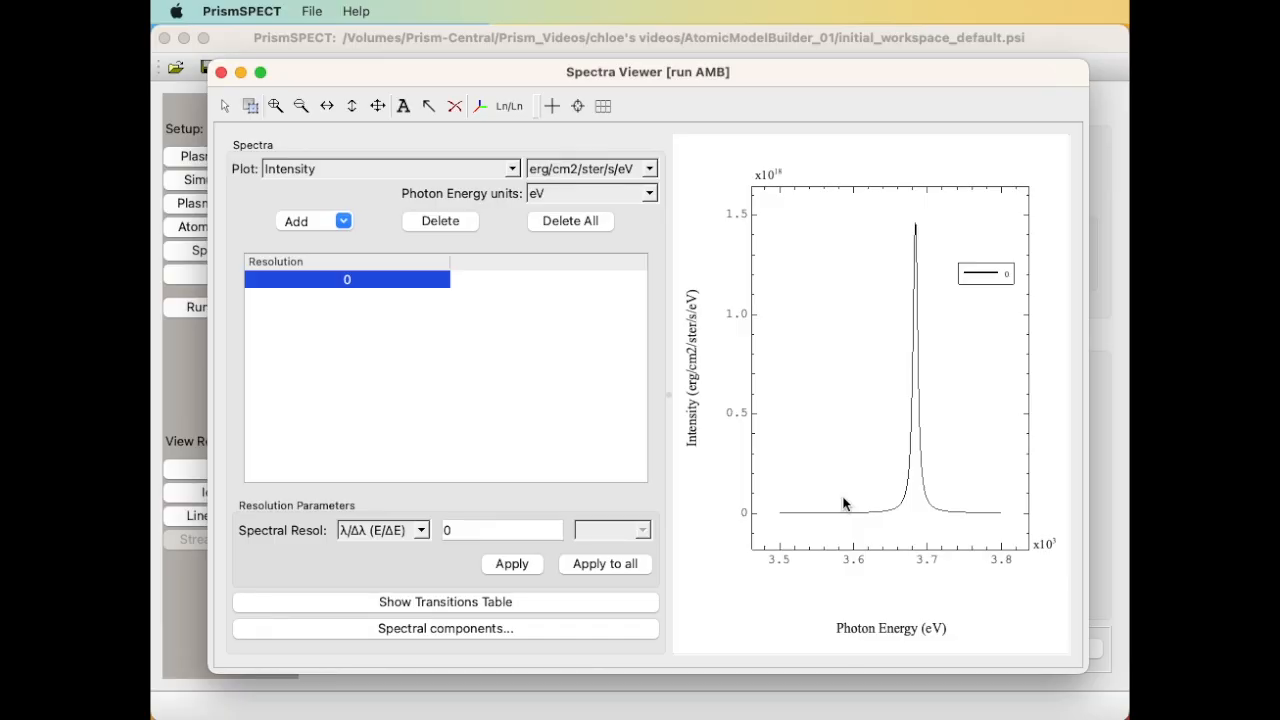
Close the spectrum and reopen argon's K-shell model in a widened Atomic Model Builder.
{"action": "left_click", "coordinate": [222, 72]}
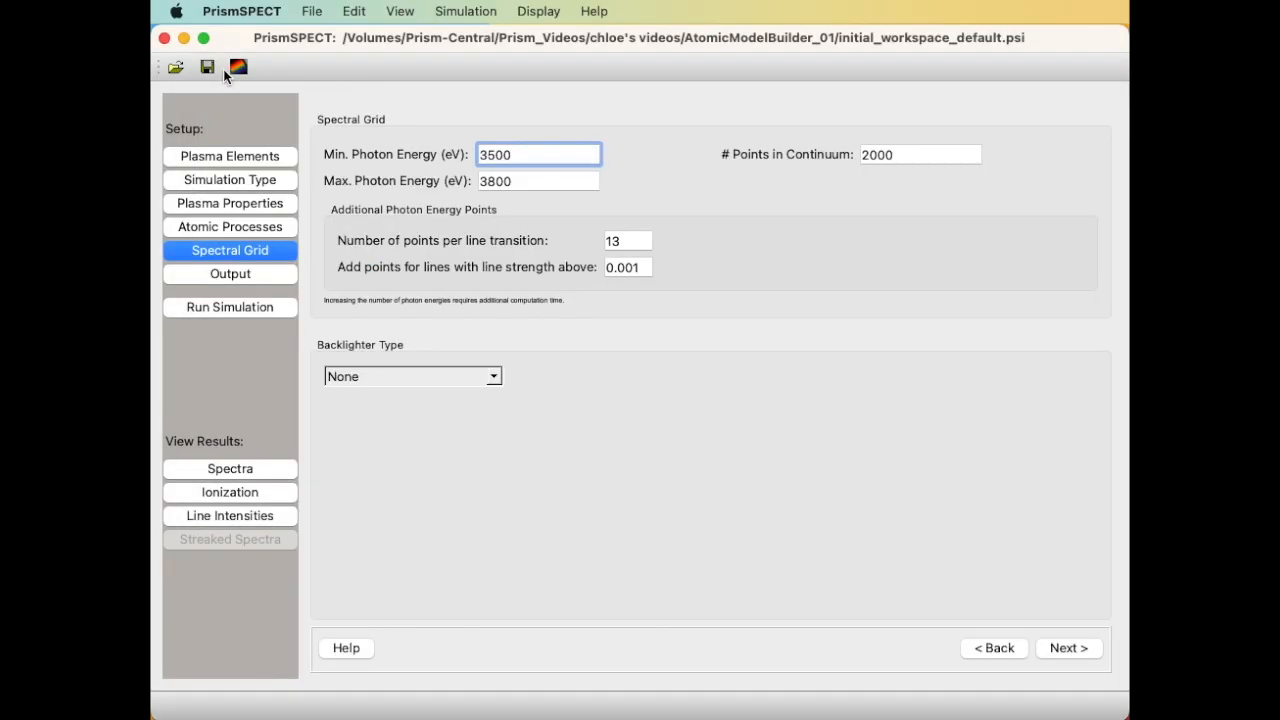
{"action": "left_click", "coordinate": [210, 158]}
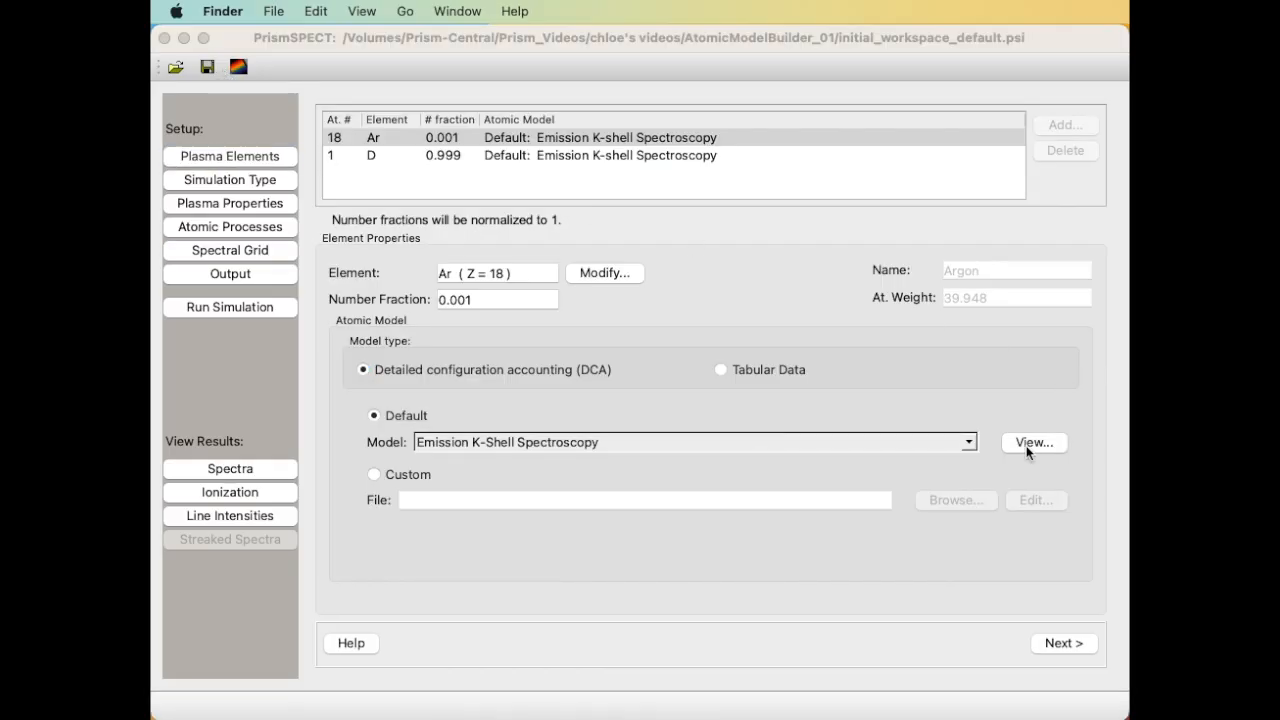
{"action": "left_click", "coordinate": [1027, 446]}
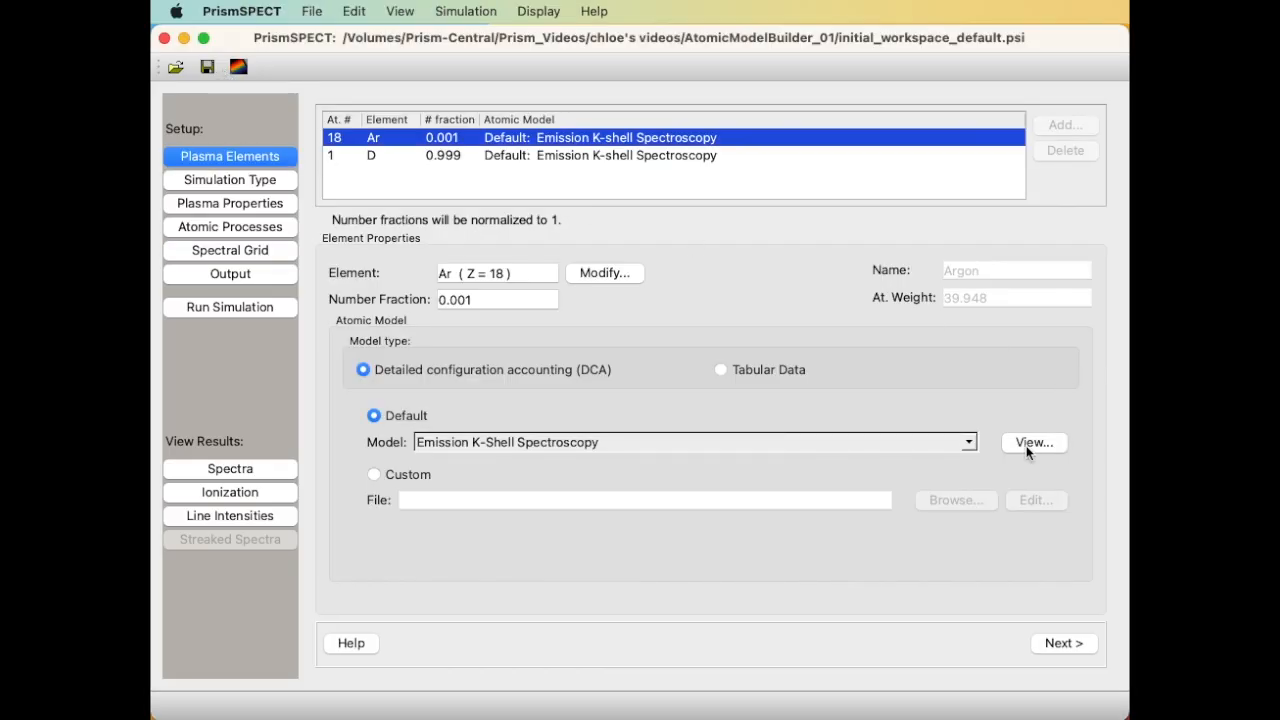
{"action": "left_click_drag", "start_coordinate": [866, 426], "coordinate": [1080, 440]}
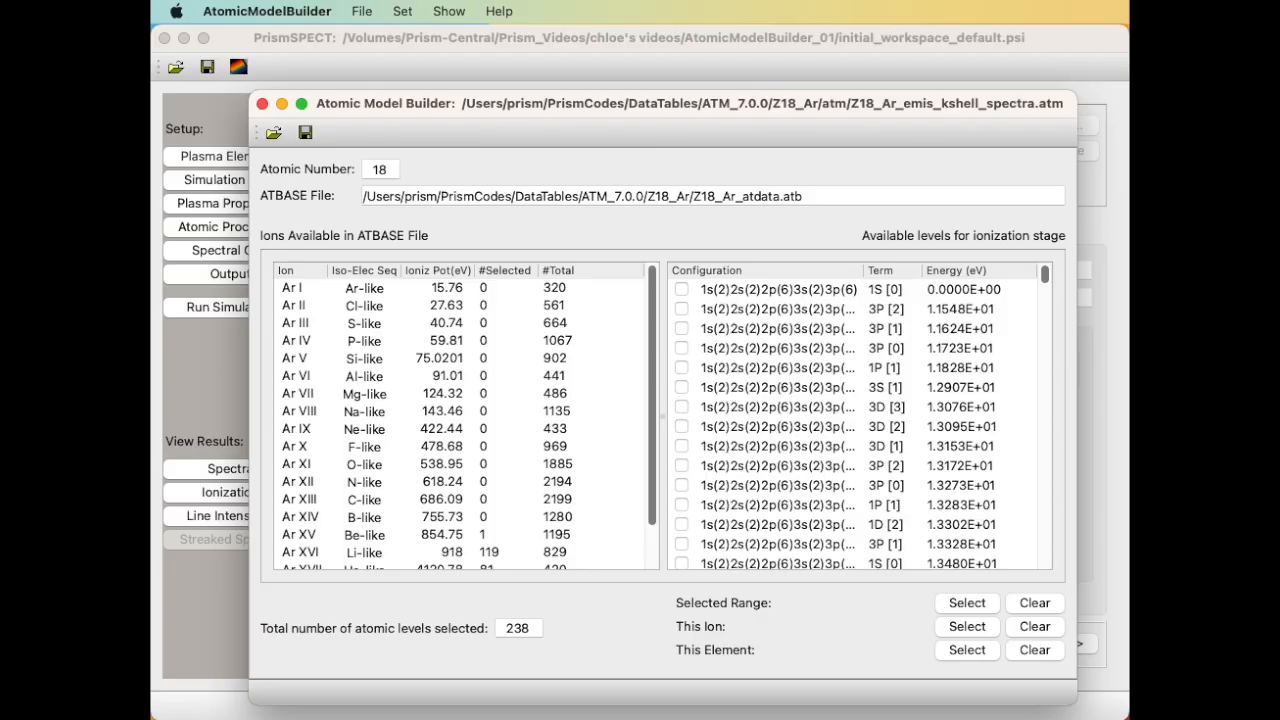
Save the atomic model as 'custom' in the atomic model builder folder.
{"action": "left_click", "coordinate": [370, 10]}
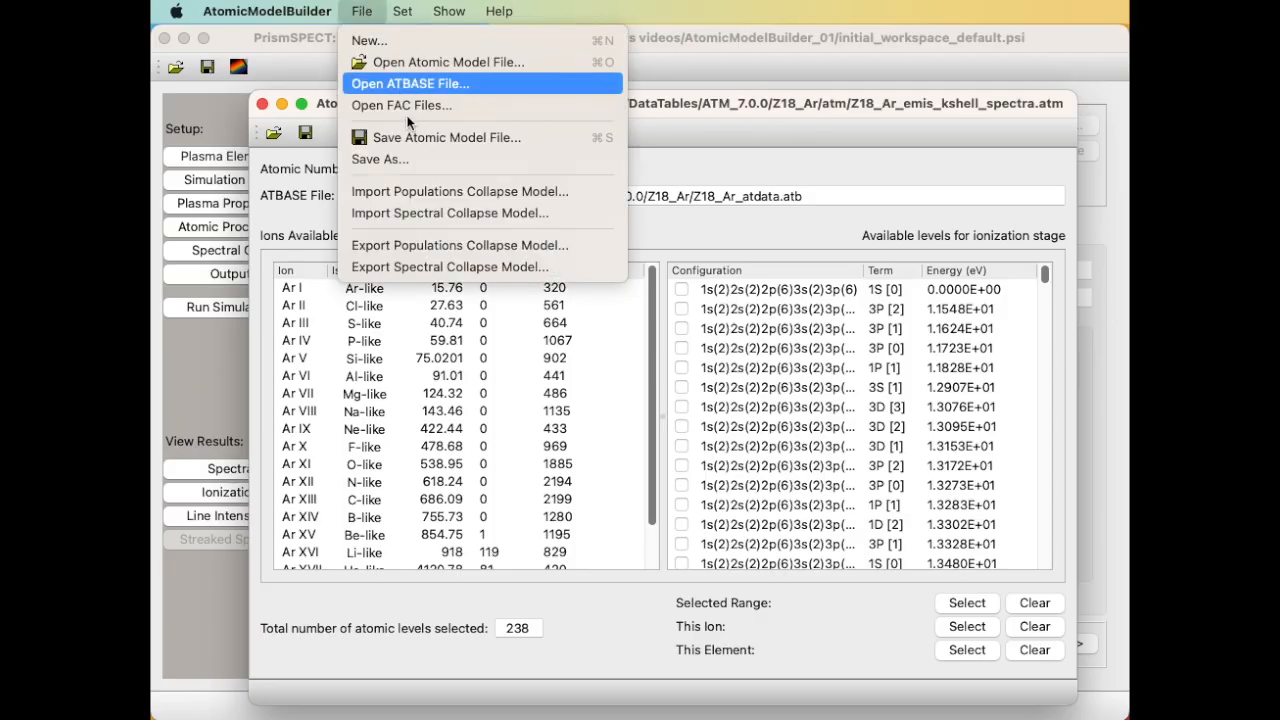
{"action": "left_click", "coordinate": [416, 159]}
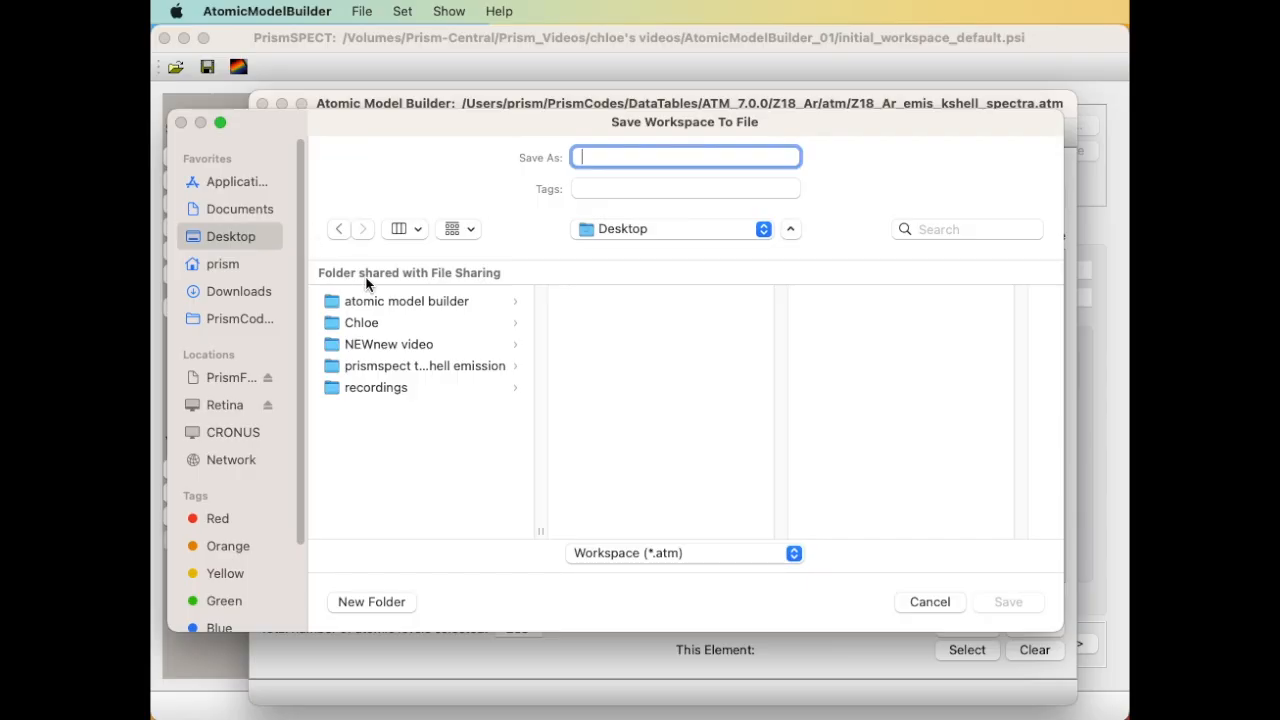
{"action": "left_click", "coordinate": [400, 300]}
{"action": "left_click", "coordinate": [604, 157]}
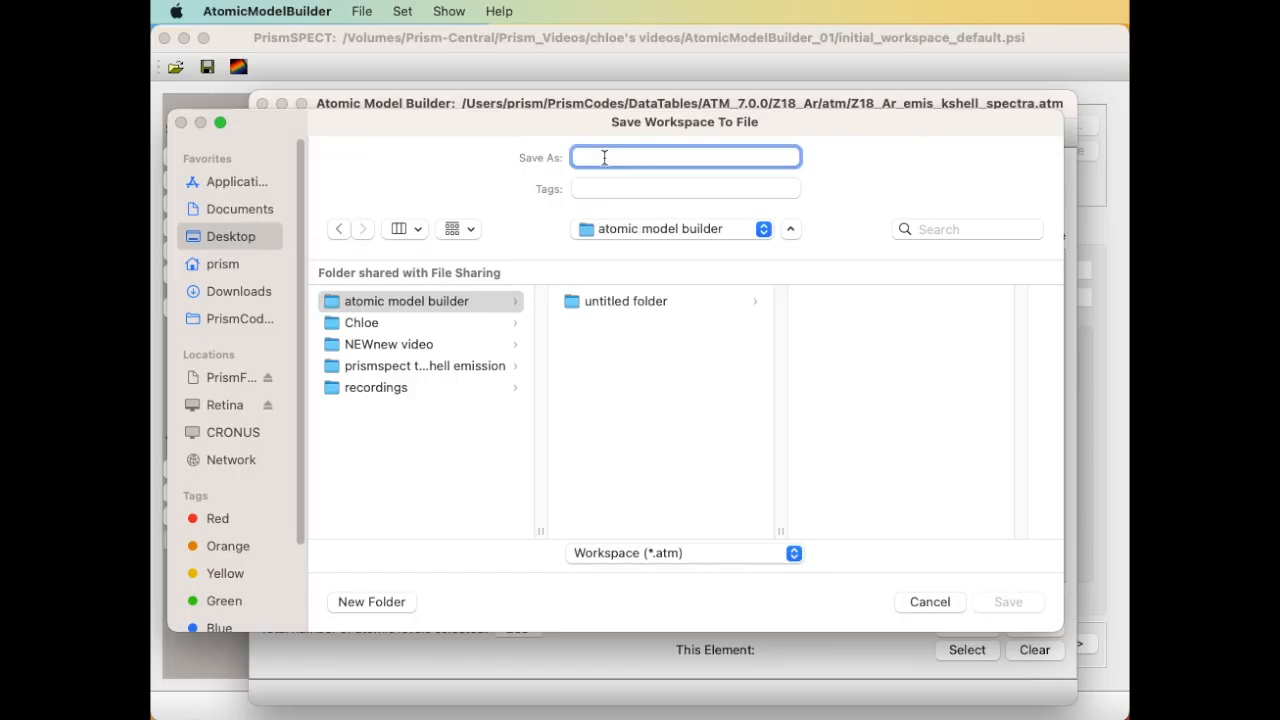
{"action": "type", "text": "custom"}
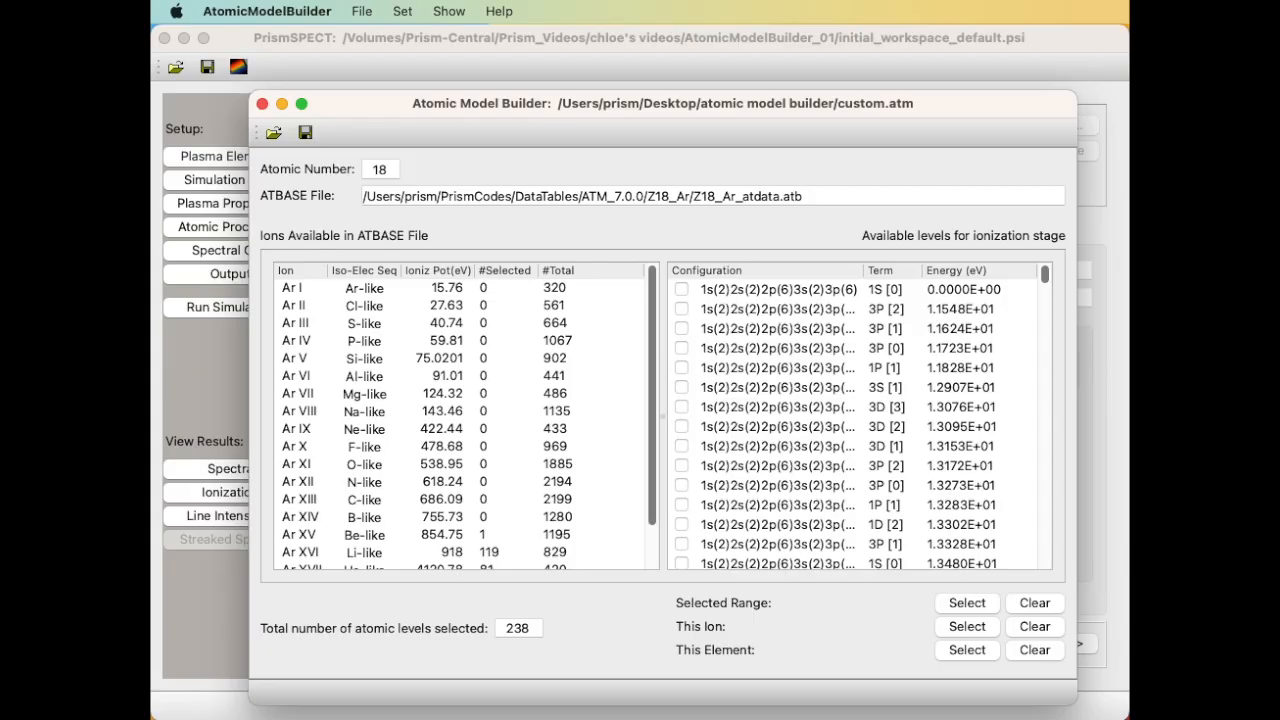
Scroll through the Ar XVI levels list to see which of its 829 levels are included.
{"action": "scroll", "coordinate": [523, 520], "scroll_direction": "down", "scroll_amount": 2}
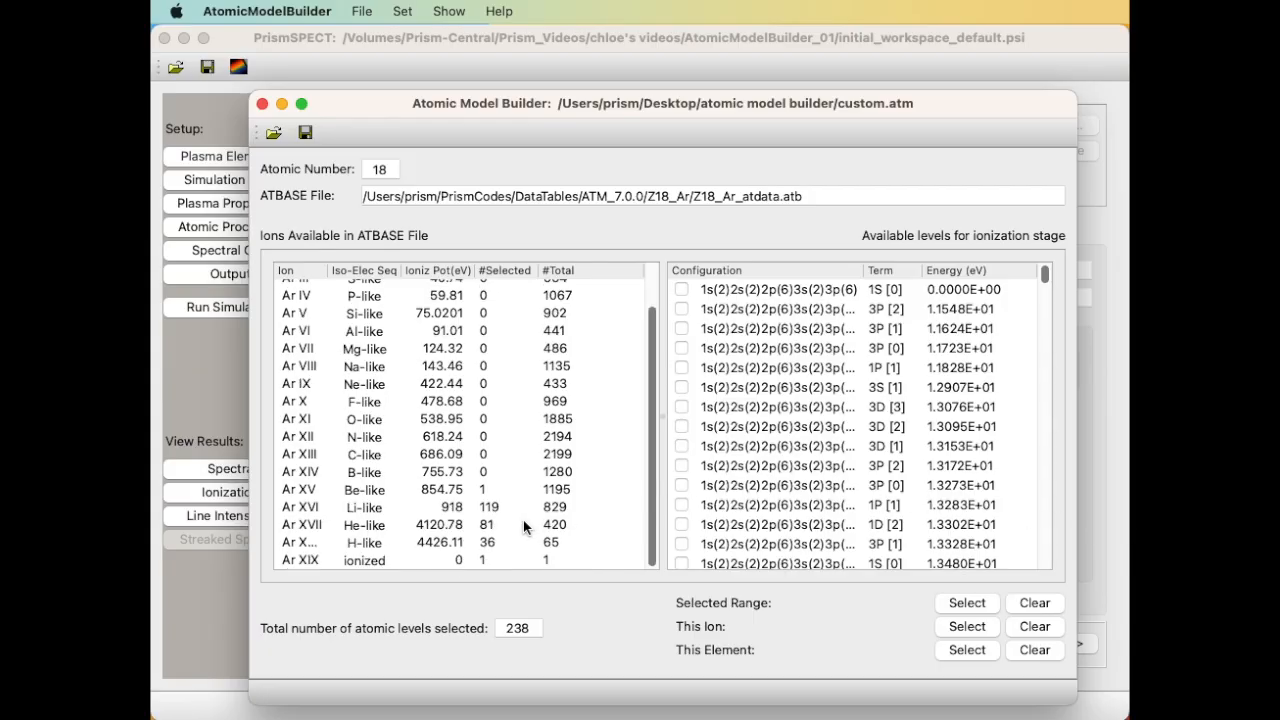
{"action": "left_click", "coordinate": [368, 508]}
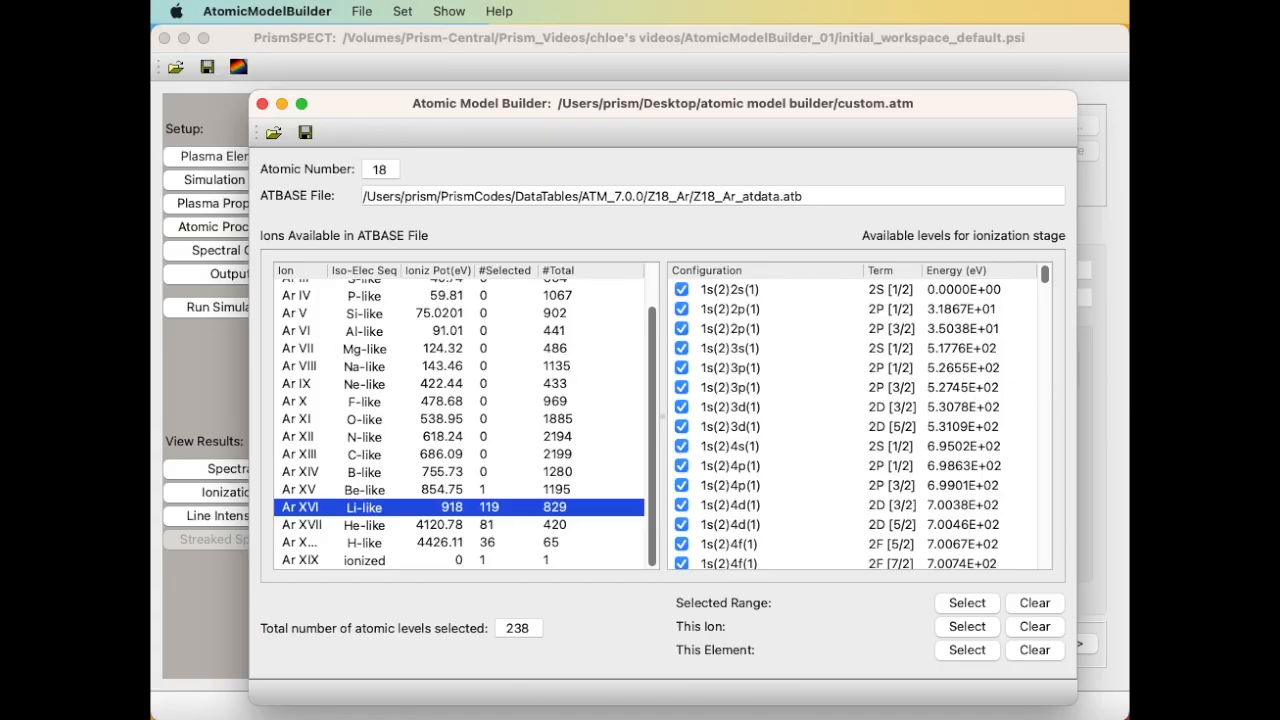
{"action": "scroll", "coordinate": [1047, 409], "scroll_direction": "down", "scroll_amount": 8}
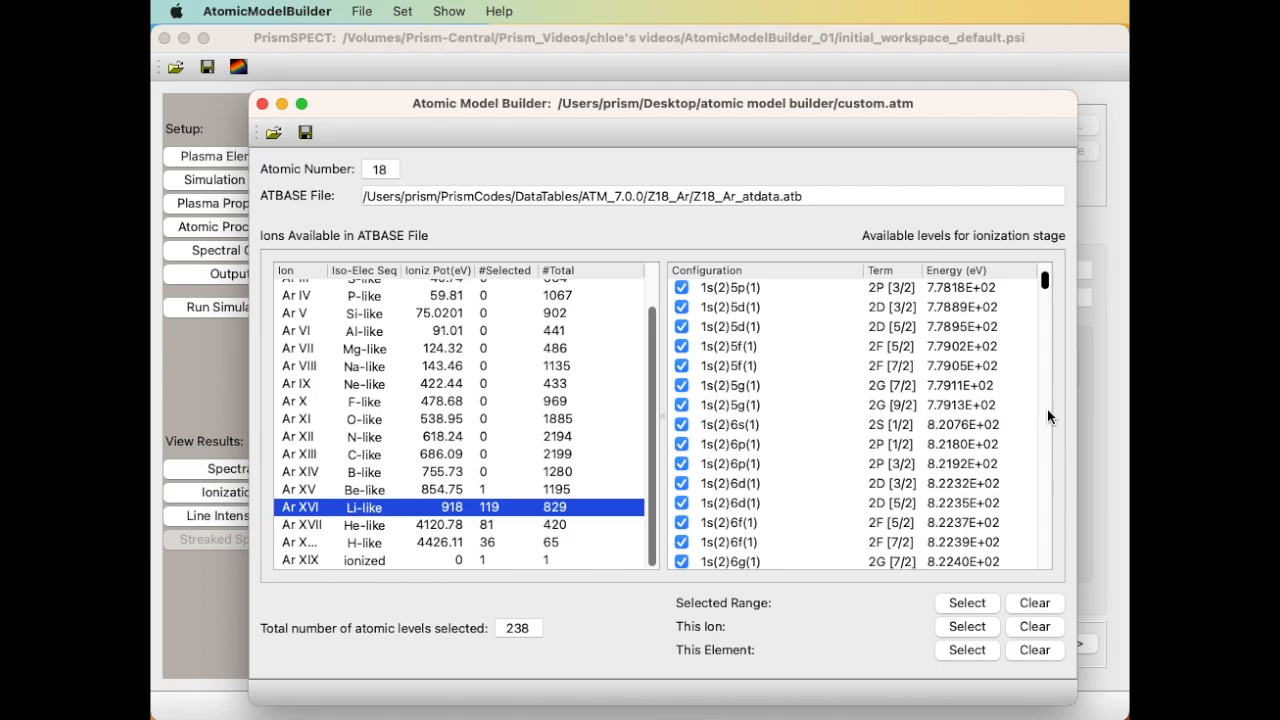
{"action": "scroll", "coordinate": [1047, 416], "scroll_direction": "down", "scroll_amount": 2}
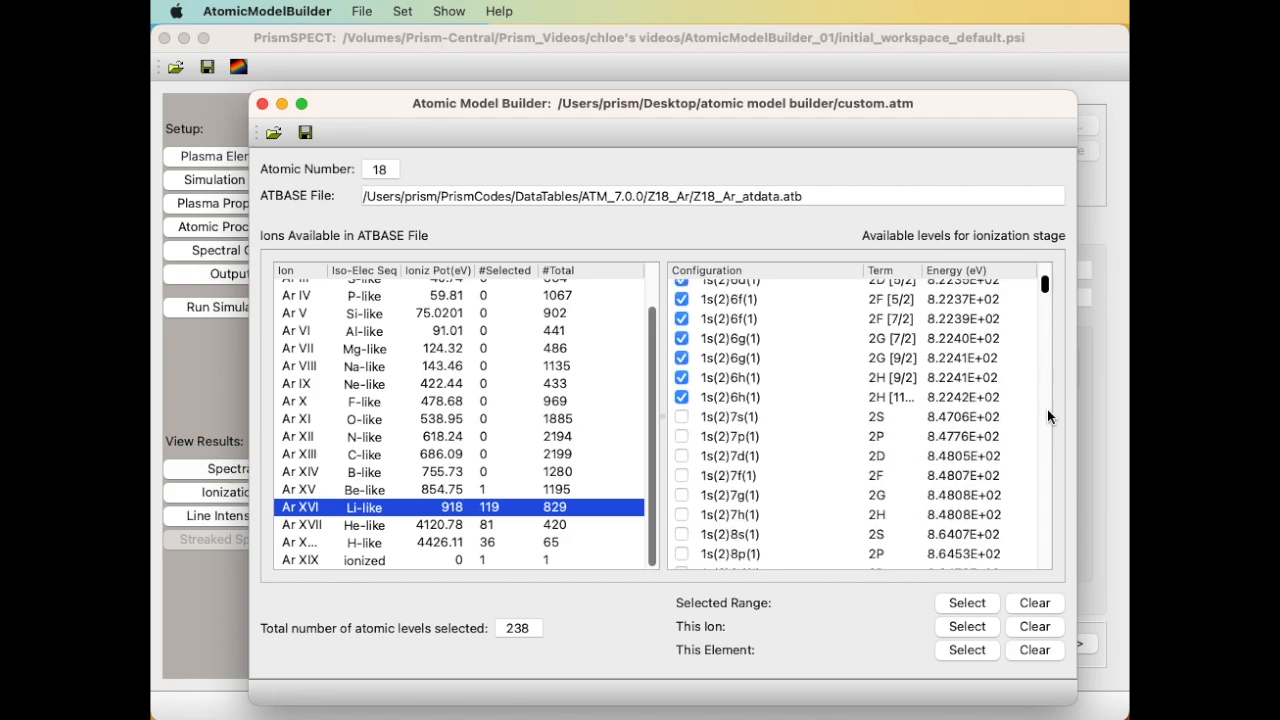
{"action": "scroll", "coordinate": [1047, 416], "scroll_direction": "down", "scroll_amount": 3}
{"action": "scroll", "coordinate": [1047, 416], "scroll_direction": "down", "scroll_amount": 2}
{"action": "scroll", "coordinate": [1047, 416], "scroll_direction": "down", "scroll_amount": 5}
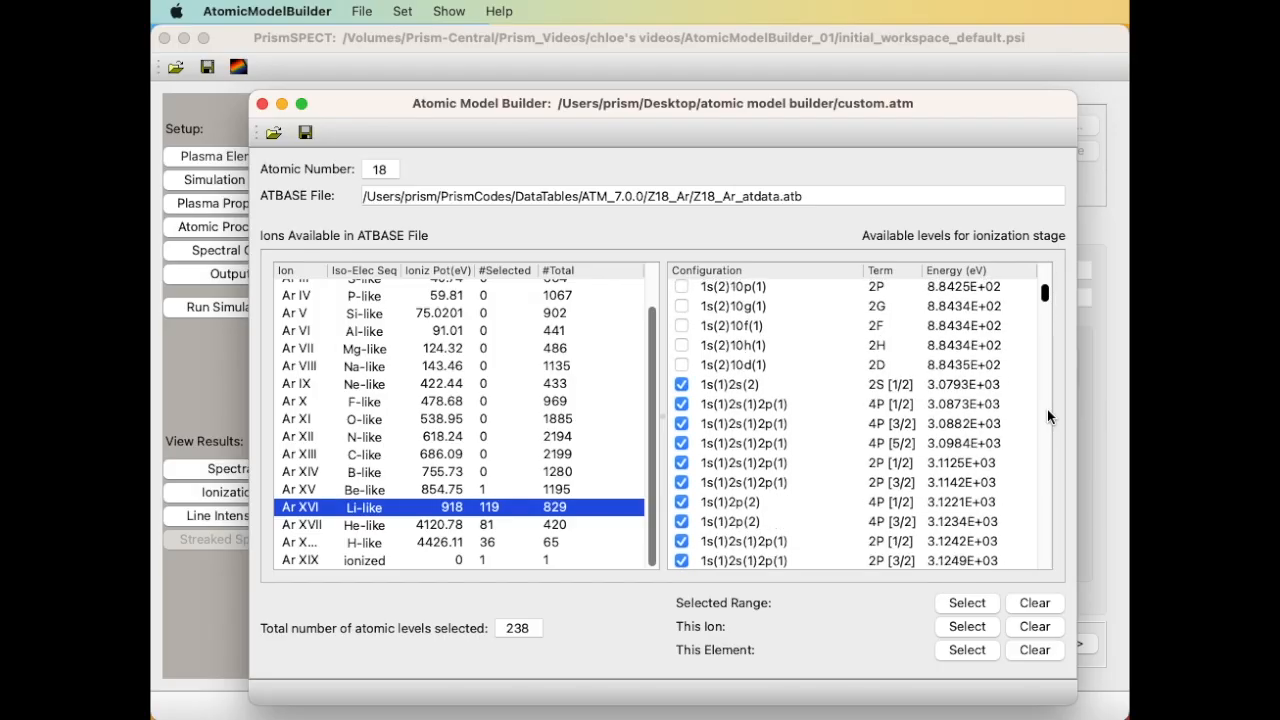
{"action": "scroll", "coordinate": [1047, 416], "scroll_direction": "down", "scroll_amount": 5}
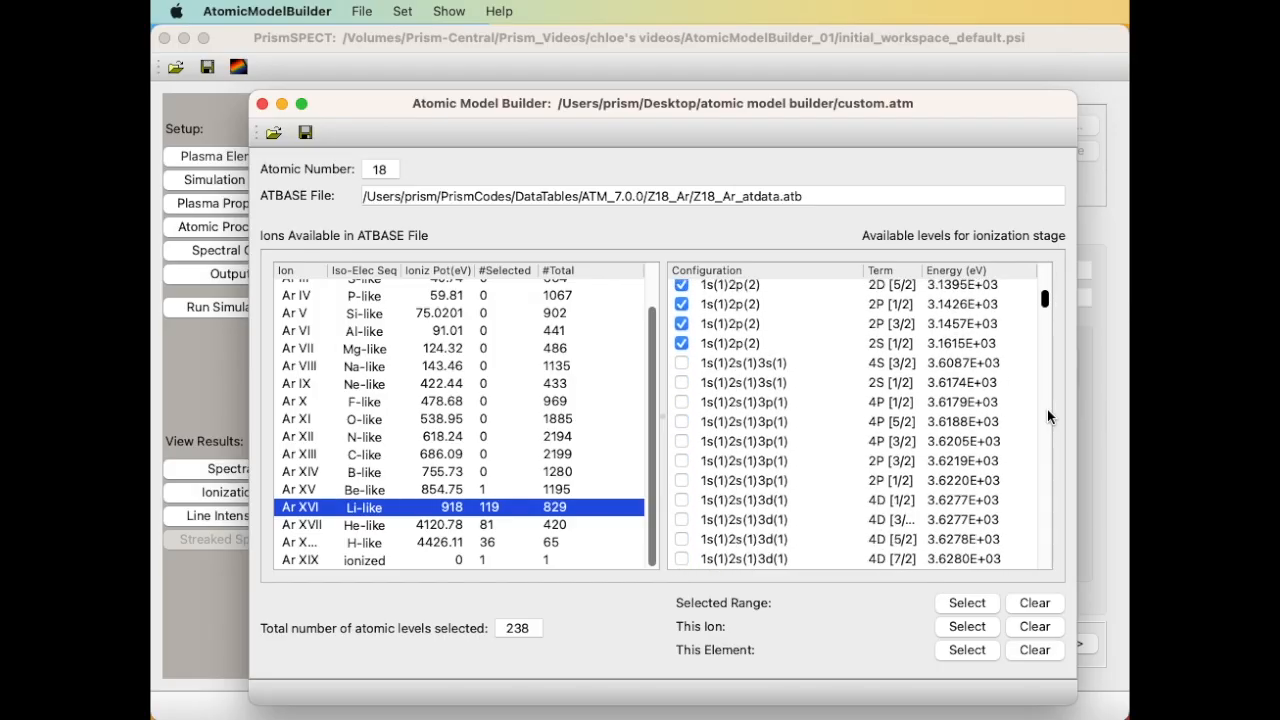
{"action": "scroll", "coordinate": [1047, 416], "scroll_direction": "down", "scroll_amount": 2}
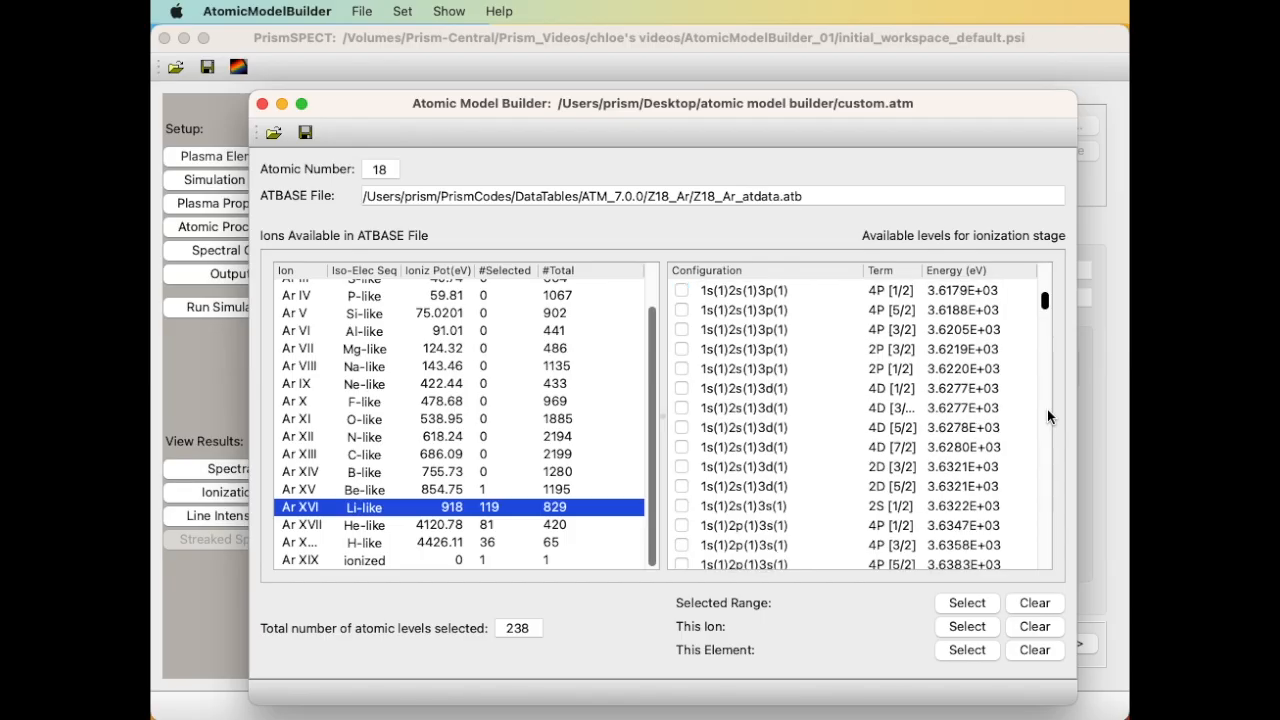
{"action": "scroll", "coordinate": [1007, 414], "scroll_direction": "up", "scroll_amount": 3}
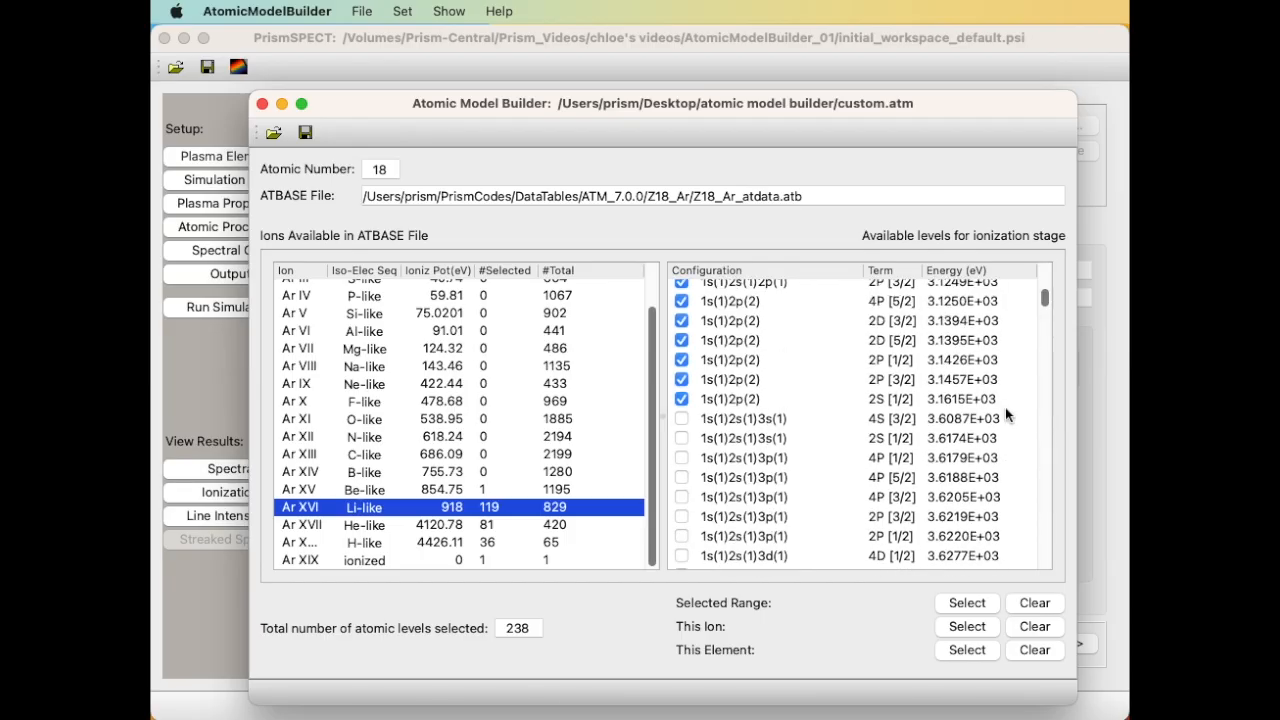
{"action": "scroll", "coordinate": [1005, 408], "scroll_direction": "down", "scroll_amount": 3}
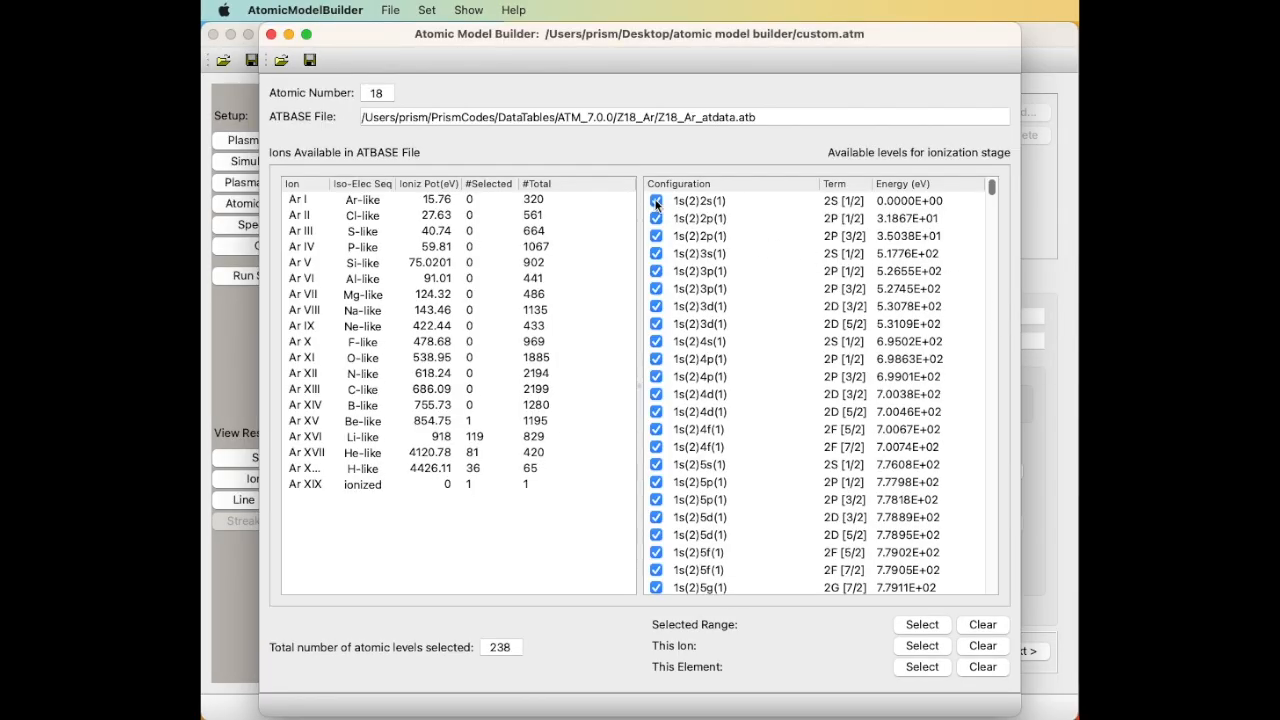
Toggle the first Ar XVI level off and back on, leaving Ar XVI alone selected.
{"action": "left_click", "coordinate": [656, 201]}
{"action": "left_click", "coordinate": [656, 201]}
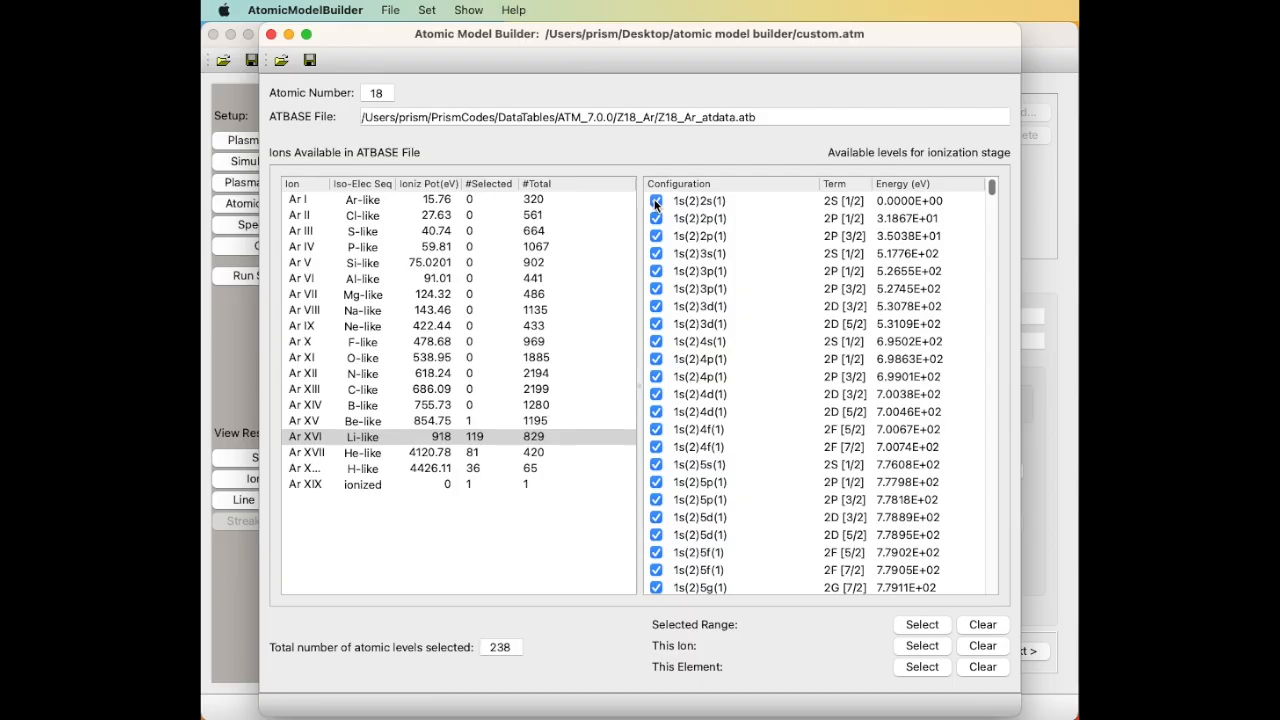
{"action": "left_click", "coordinate": [432, 440]}
{"action": "left_click", "coordinate": [416, 488], "text": "shift"}
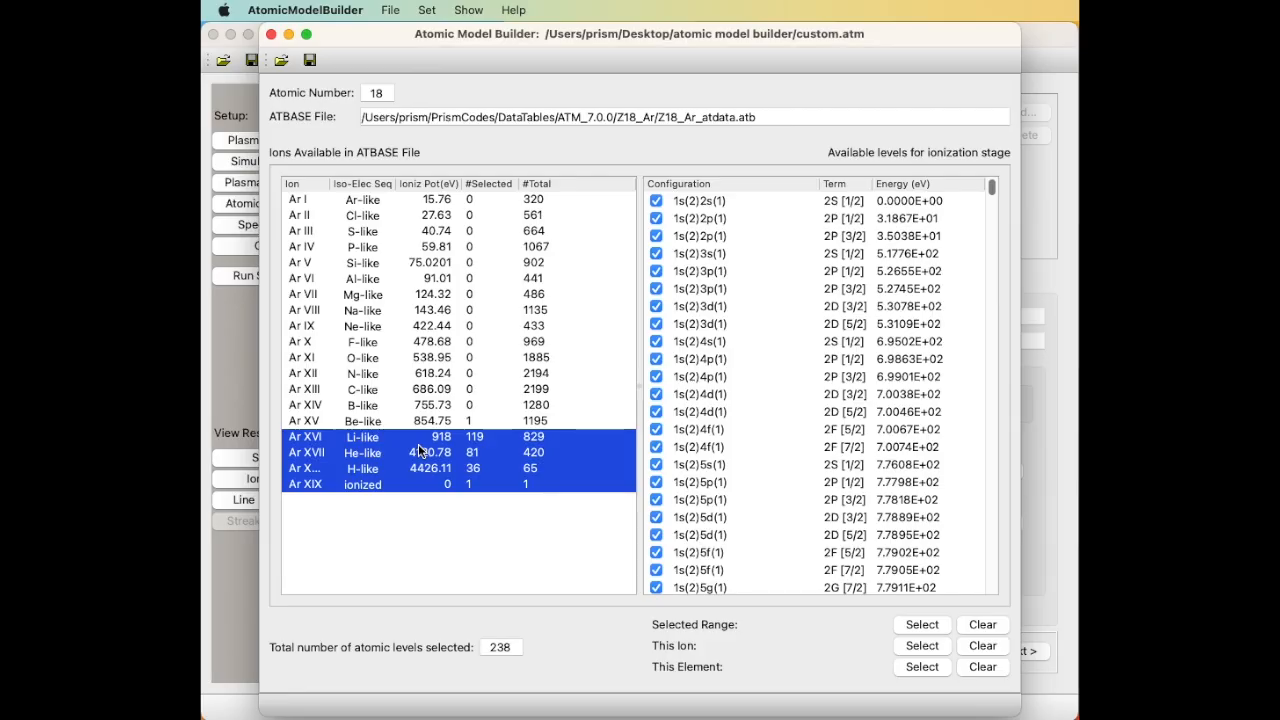
{"action": "left_click", "coordinate": [418, 436]}
Select all Ar XVI states, then deselect those with principal quantum number above 6.
{"action": "right_click", "coordinate": [418, 436]}
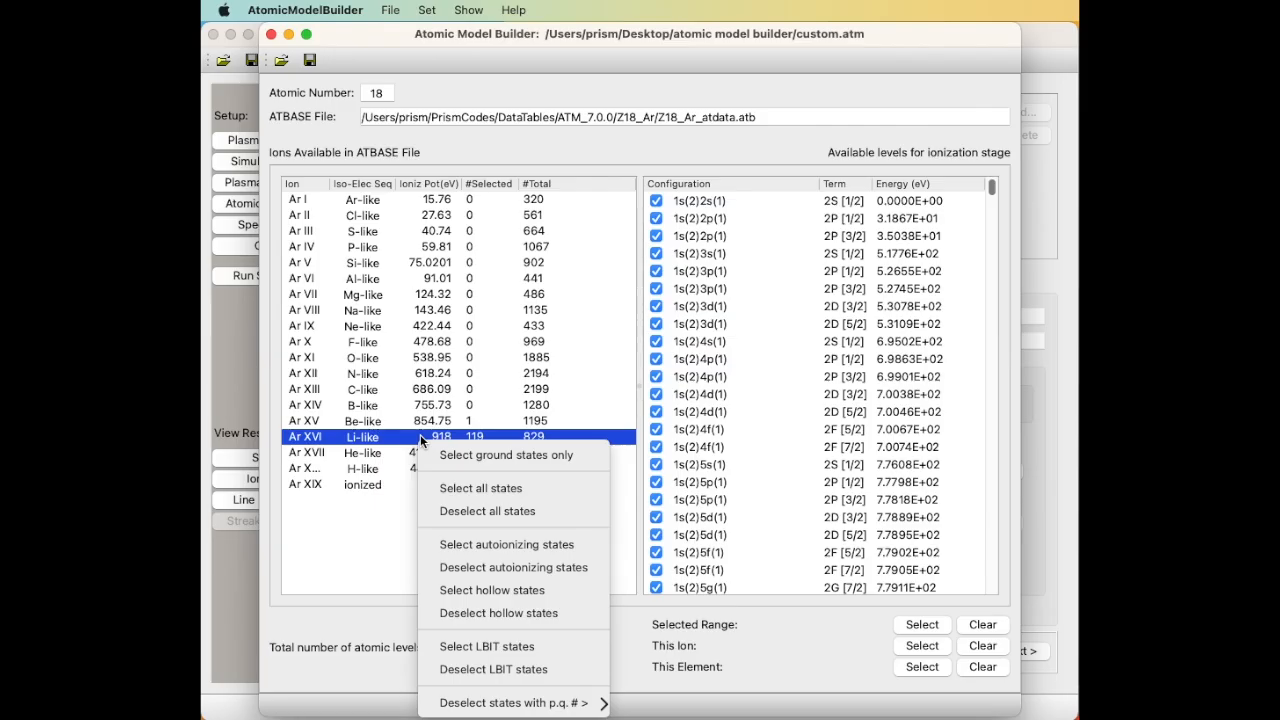
{"action": "mouse_move", "coordinate": [503, 705]}
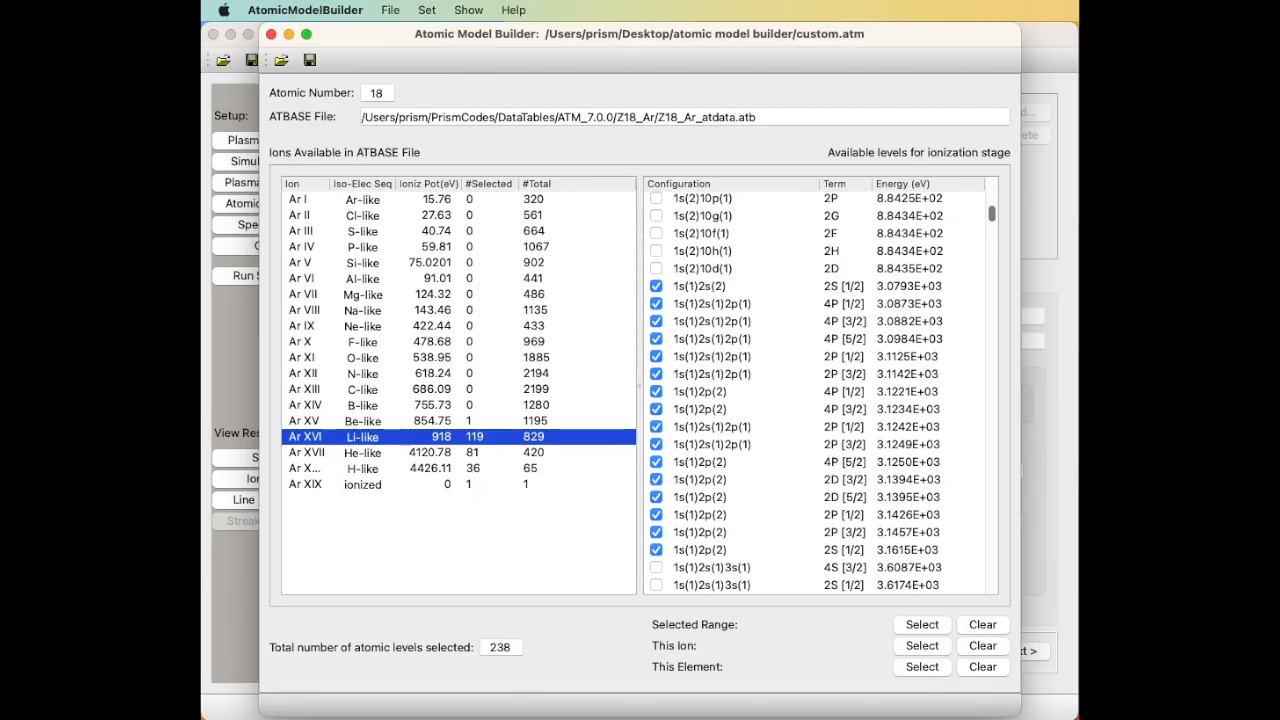
{"action": "right_click", "coordinate": [437, 441]}
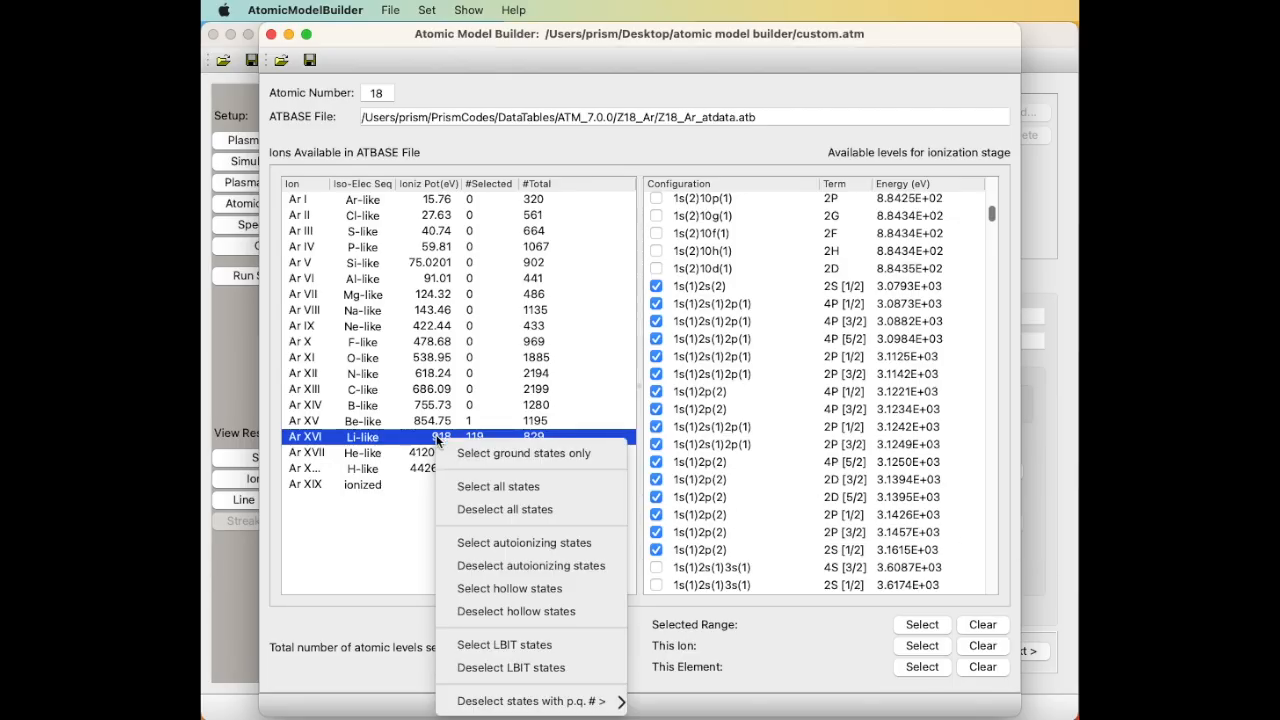
{"action": "left_click", "coordinate": [503, 488]}
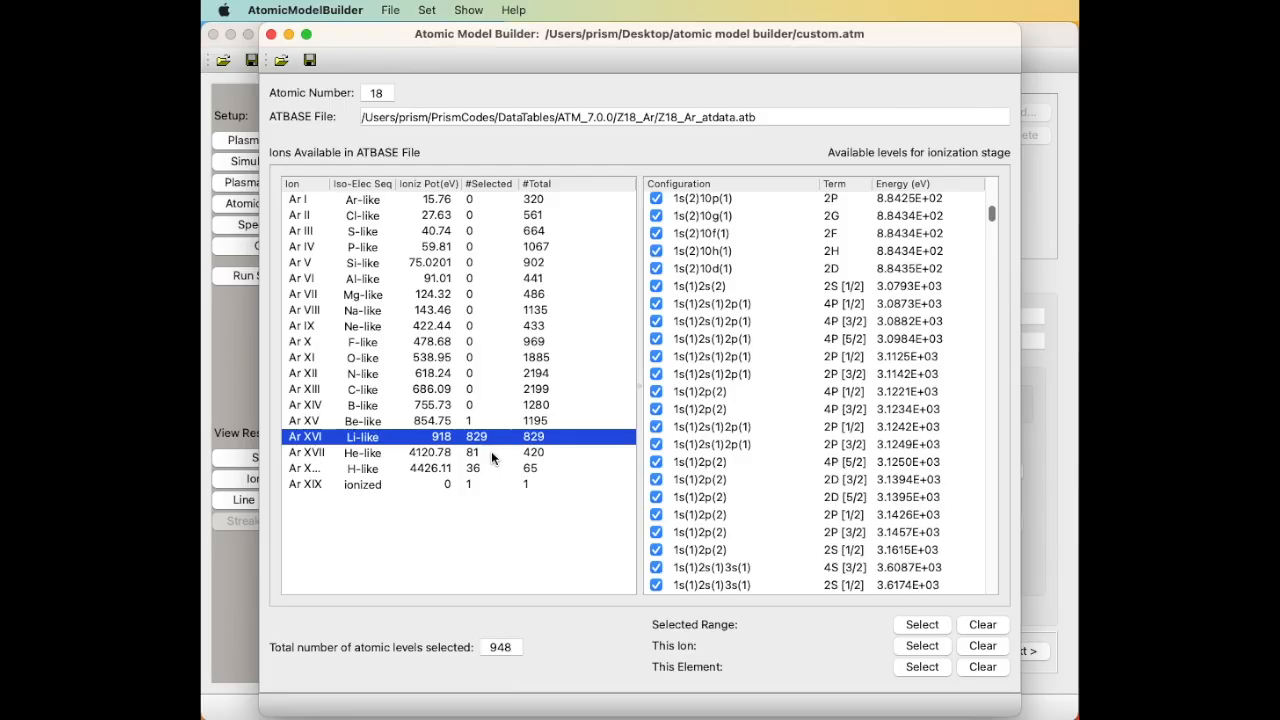
{"action": "right_click", "coordinate": [488, 442]}
{"action": "mouse_move", "coordinate": [630, 703]}
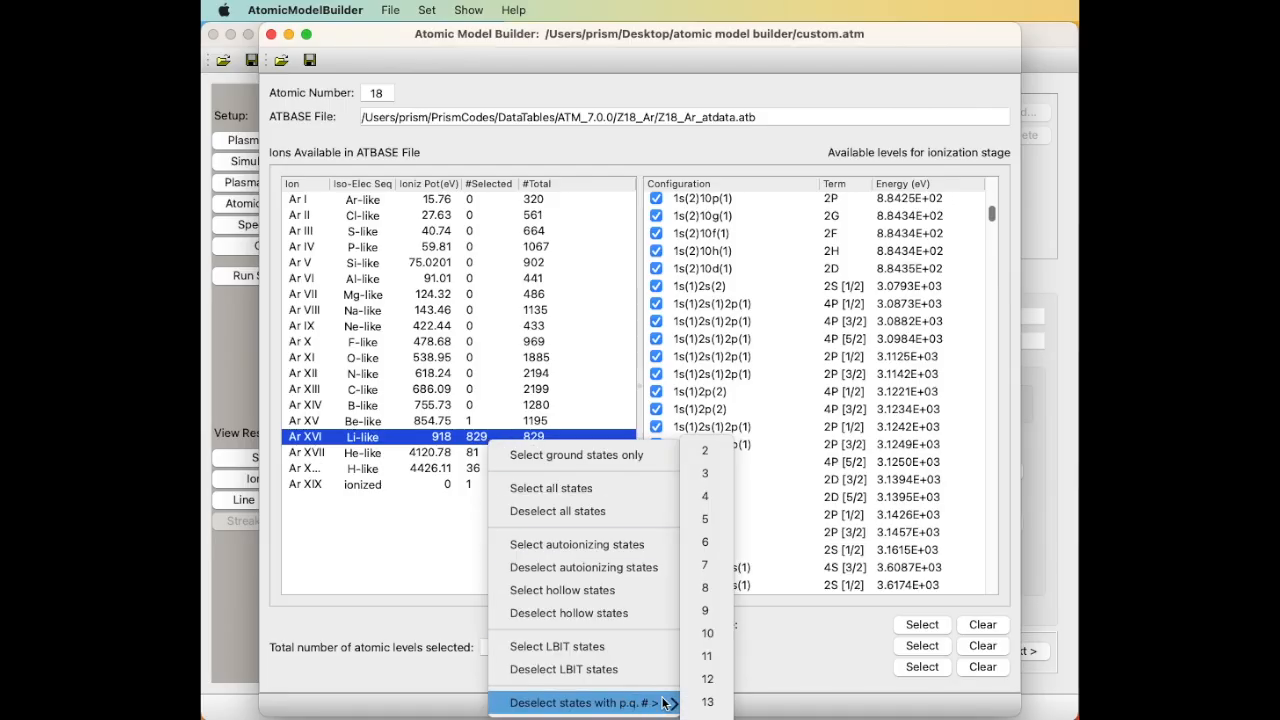
{"action": "left_click", "coordinate": [714, 545]}
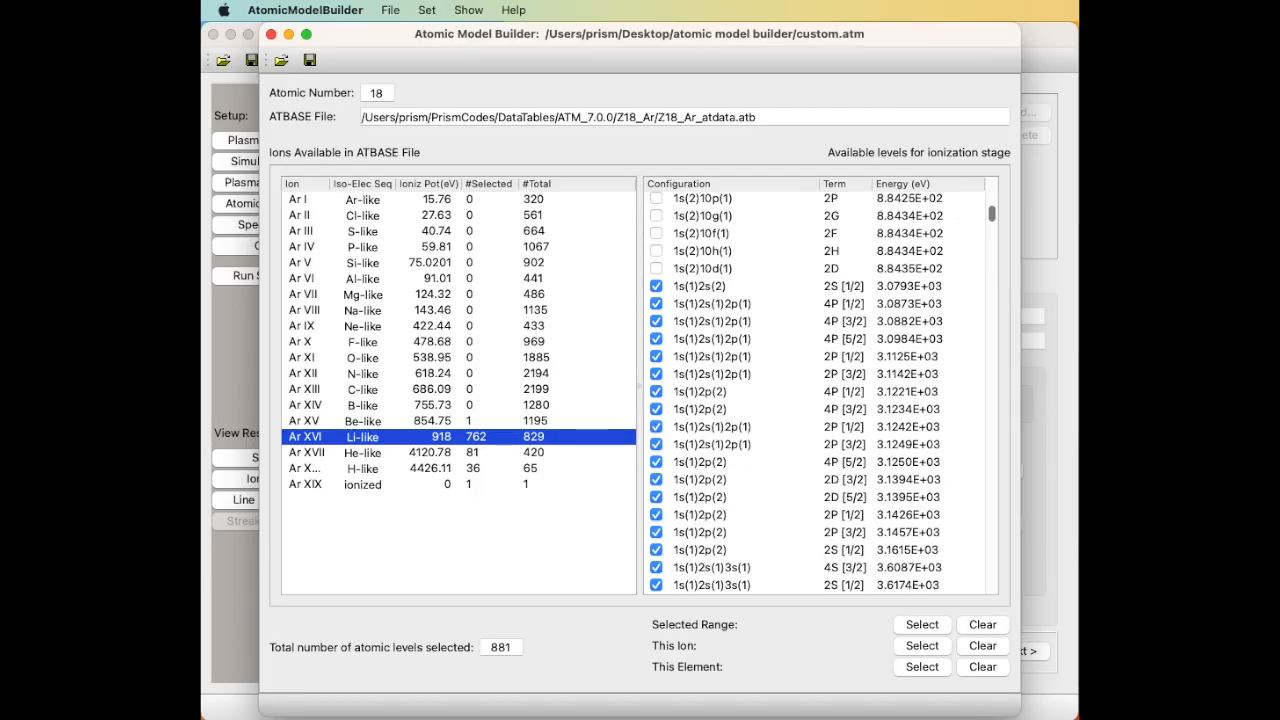
Open the collapse model settings window and enlarge it to show the full model tree.
{"action": "left_click", "coordinate": [427, 10]}
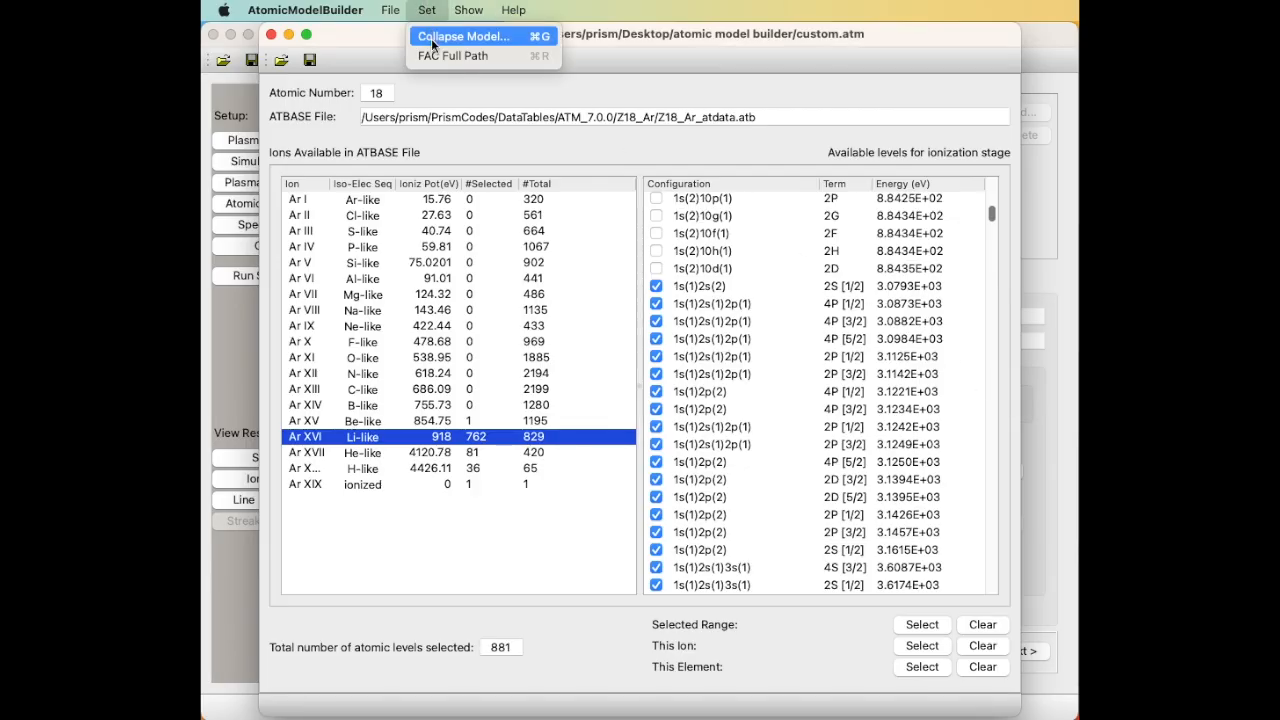
{"action": "left_click", "coordinate": [431, 38]}
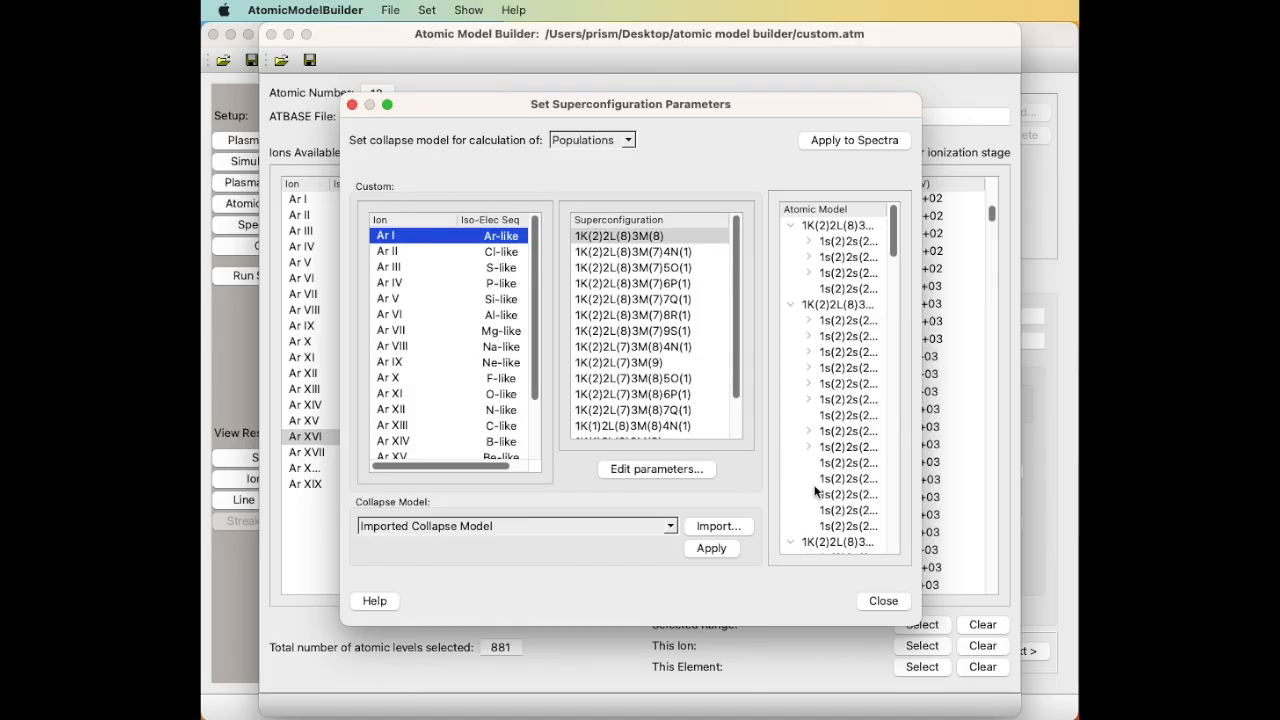
{"action": "left_click_drag", "start_coordinate": [345, 627], "coordinate": [222, 650]}
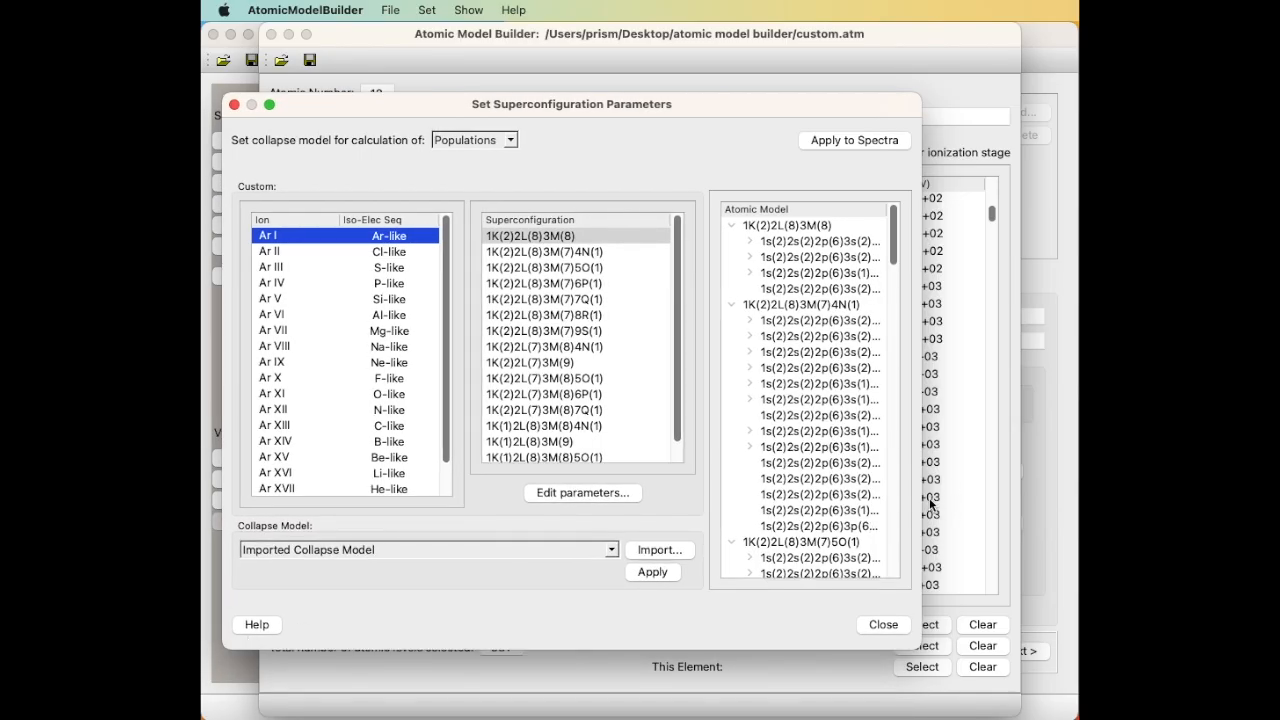
{"action": "left_click_drag", "start_coordinate": [920, 505], "coordinate": [1053, 520]}
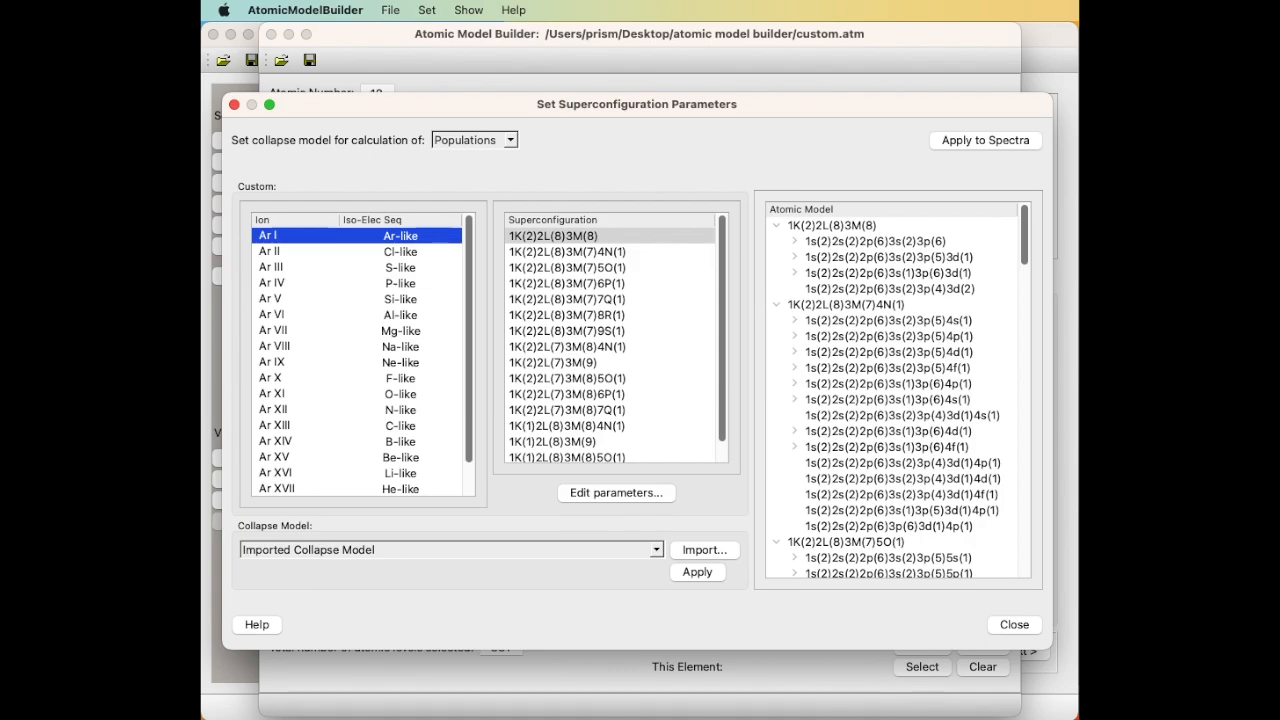
Select Ar XVI superconfigurations 1K(1)2L(1)3M(1), 1K(1)3M(2), 1K(1)3M(1)4N(1), 1K(1)3M(1)5O(1) and edit their parameters.
{"action": "left_click", "coordinate": [375, 473]}
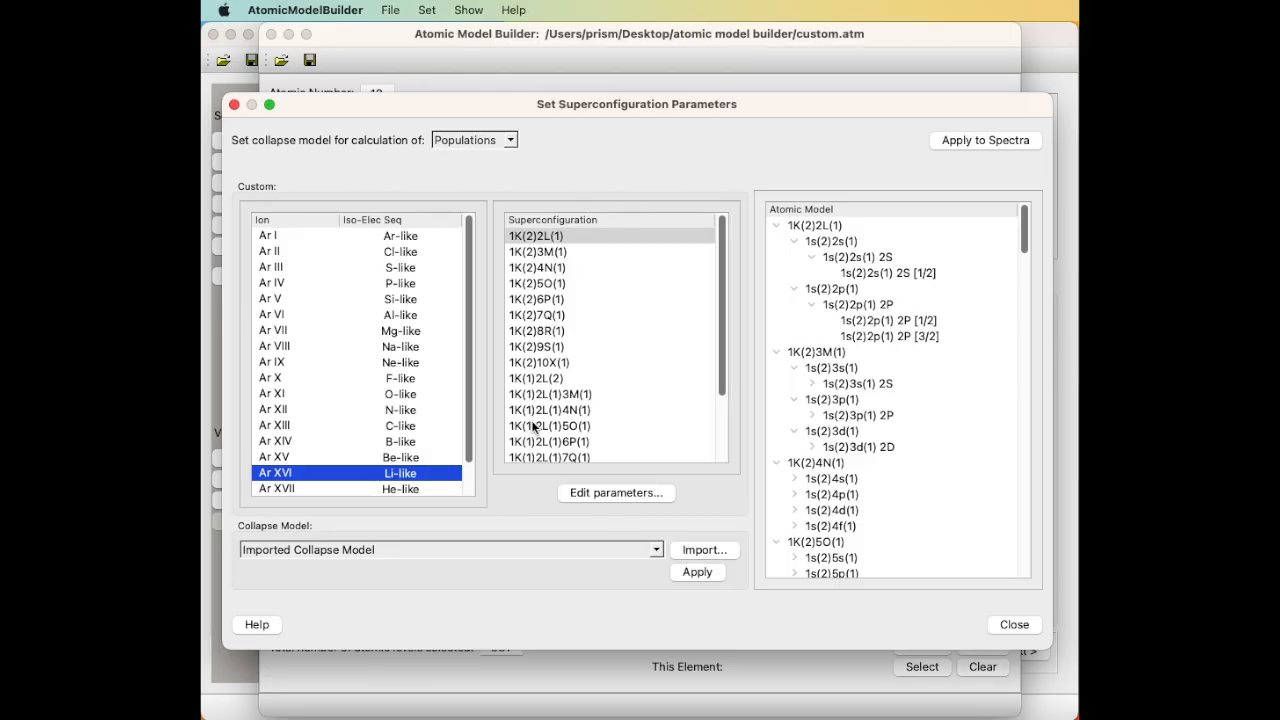
{"action": "scroll", "coordinate": [530, 422], "scroll_direction": "down", "scroll_amount": 3}
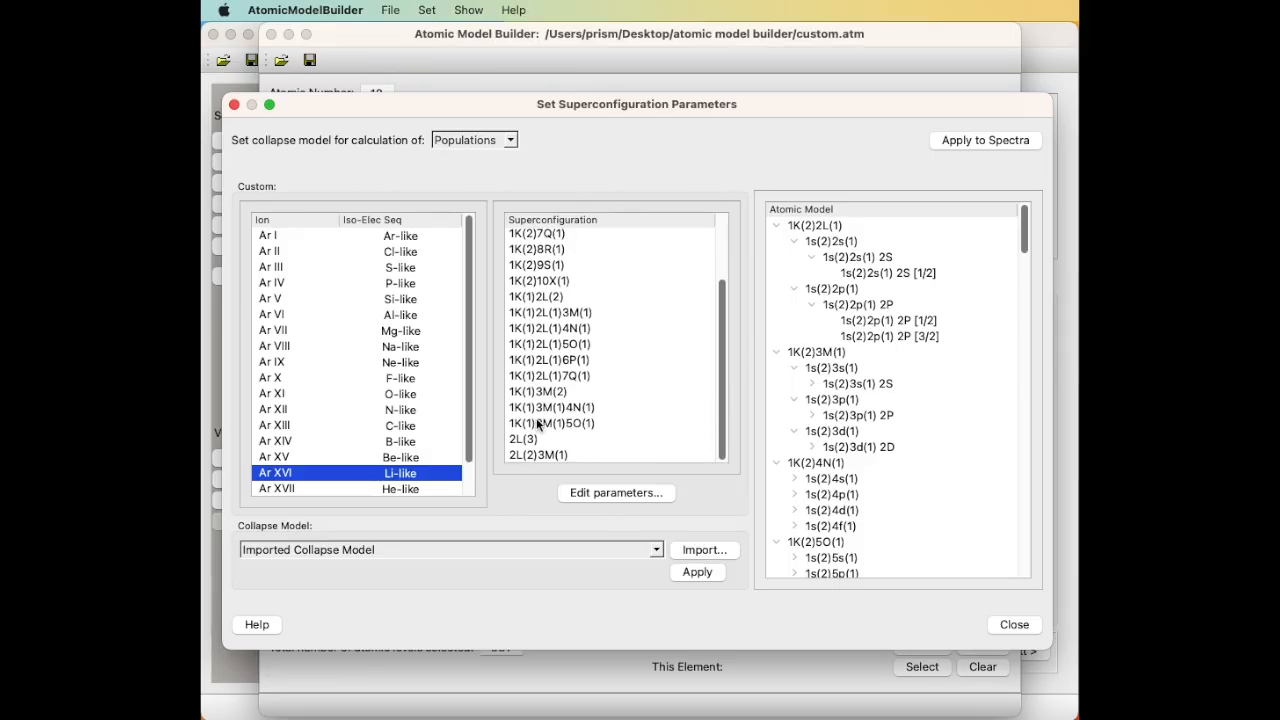
{"action": "left_click", "coordinate": [578, 313]}
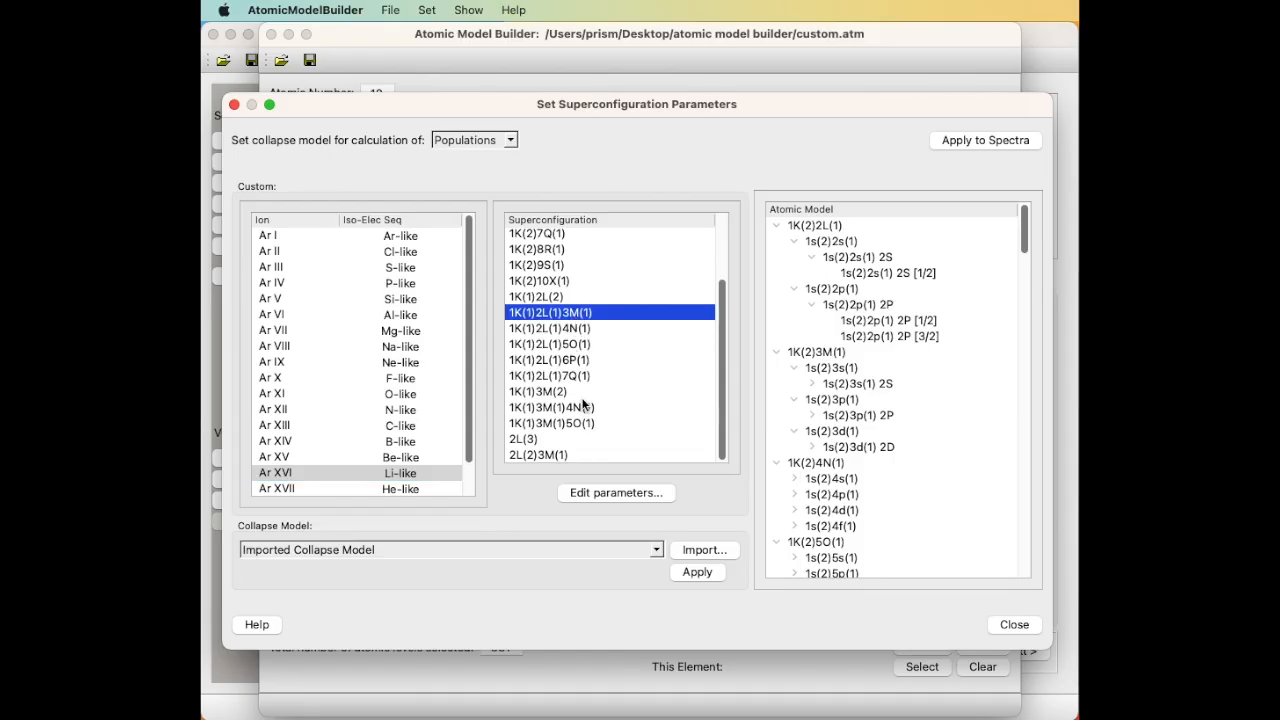
{"action": "left_click", "coordinate": [582, 392], "text": "super"}
{"action": "left_click", "coordinate": [580, 407], "text": "super"}
{"action": "left_click", "coordinate": [578, 423], "text": "super"}
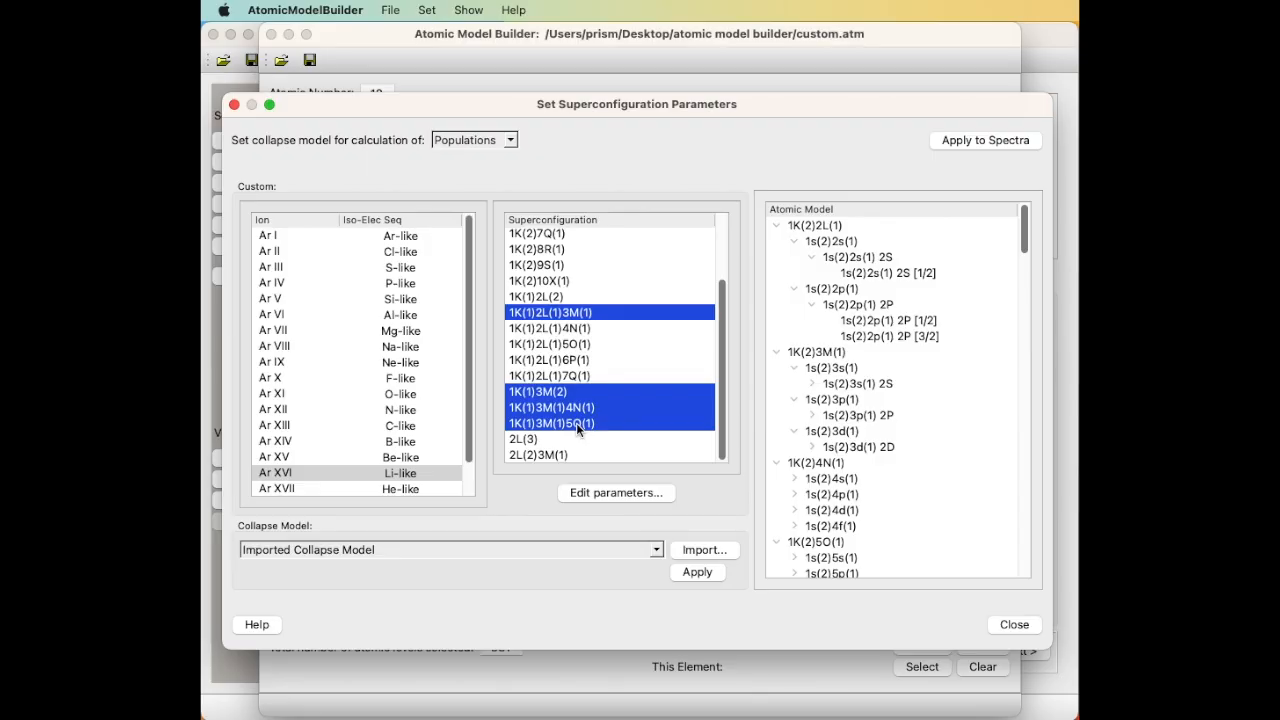
{"action": "left_click", "coordinate": [609, 488]}
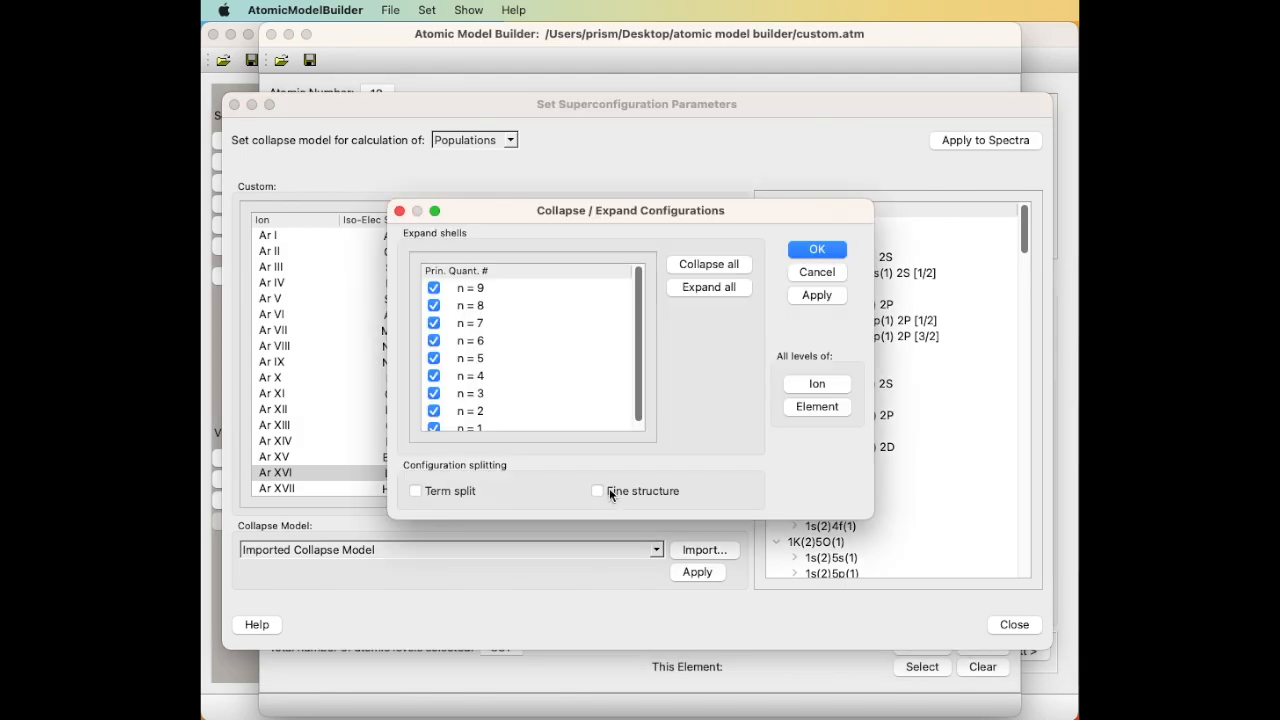
Enable fine-structure splitting for the chosen Ar XVI superconfigurations and apply it.
{"action": "left_click_drag", "start_coordinate": [670, 206], "coordinate": [543, 197]}
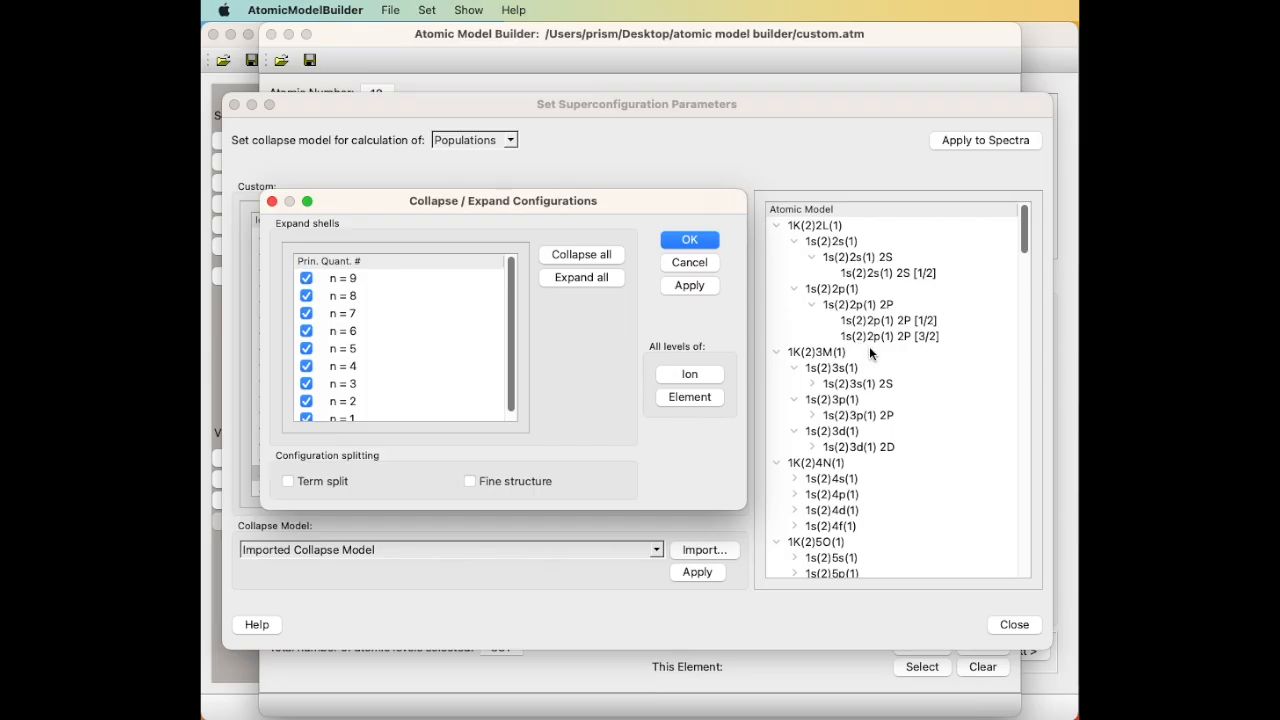
{"action": "scroll", "coordinate": [869, 347], "scroll_direction": "down", "scroll_amount": 15}
{"action": "scroll", "coordinate": [869, 350], "scroll_direction": "down", "scroll_amount": 15}
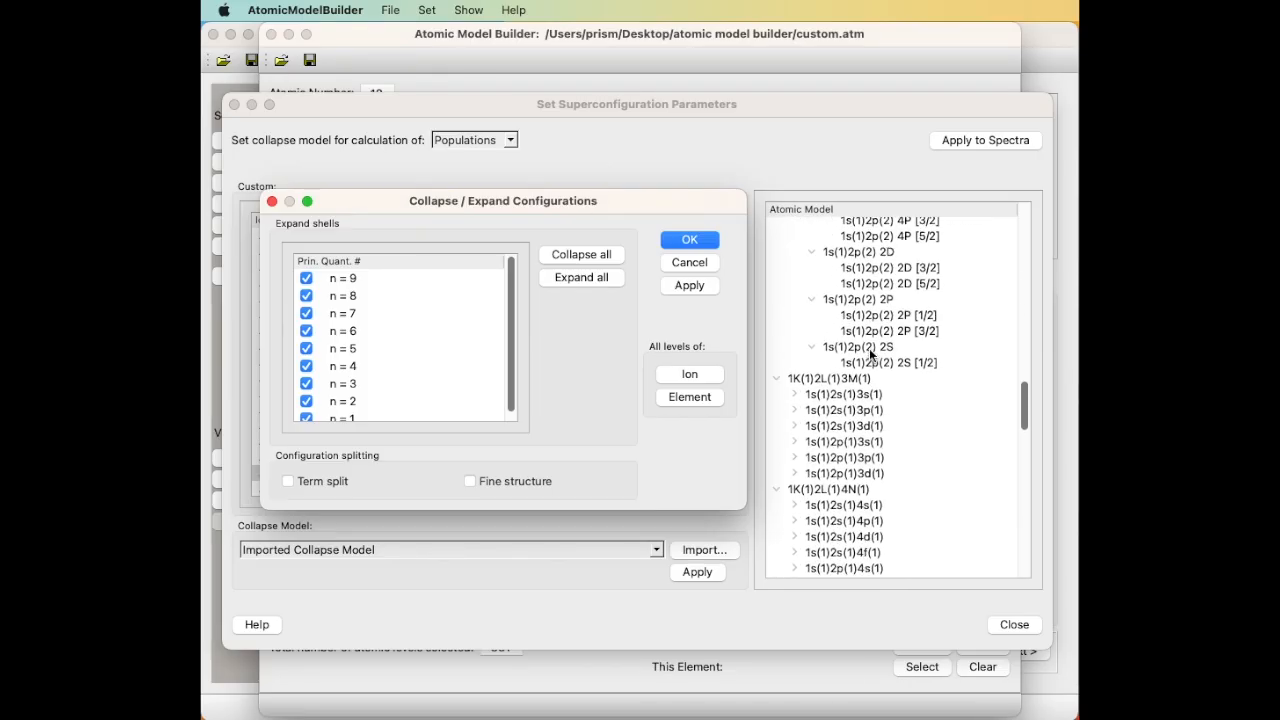
{"action": "scroll", "coordinate": [869, 348], "scroll_direction": "down", "scroll_amount": 5}
{"action": "scroll", "coordinate": [869, 348], "scroll_direction": "down", "scroll_amount": 3}
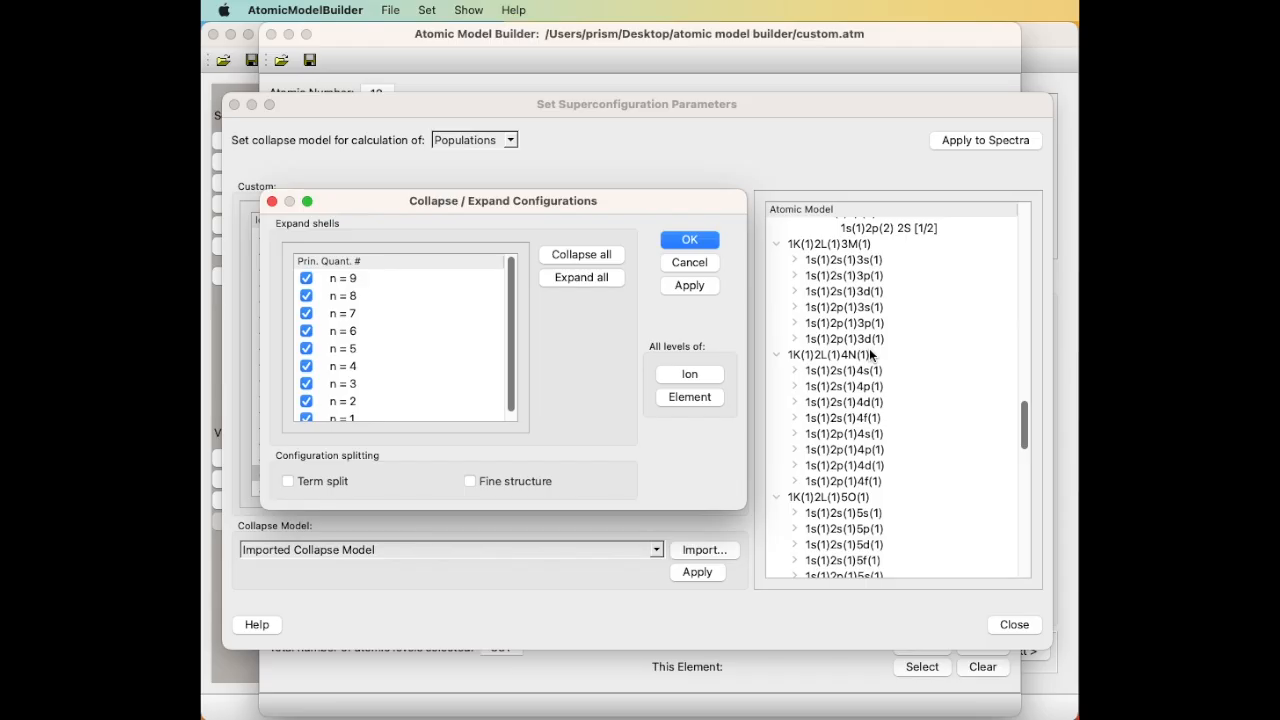
{"action": "left_click", "coordinate": [470, 481]}
{"action": "left_click", "coordinate": [687, 285]}
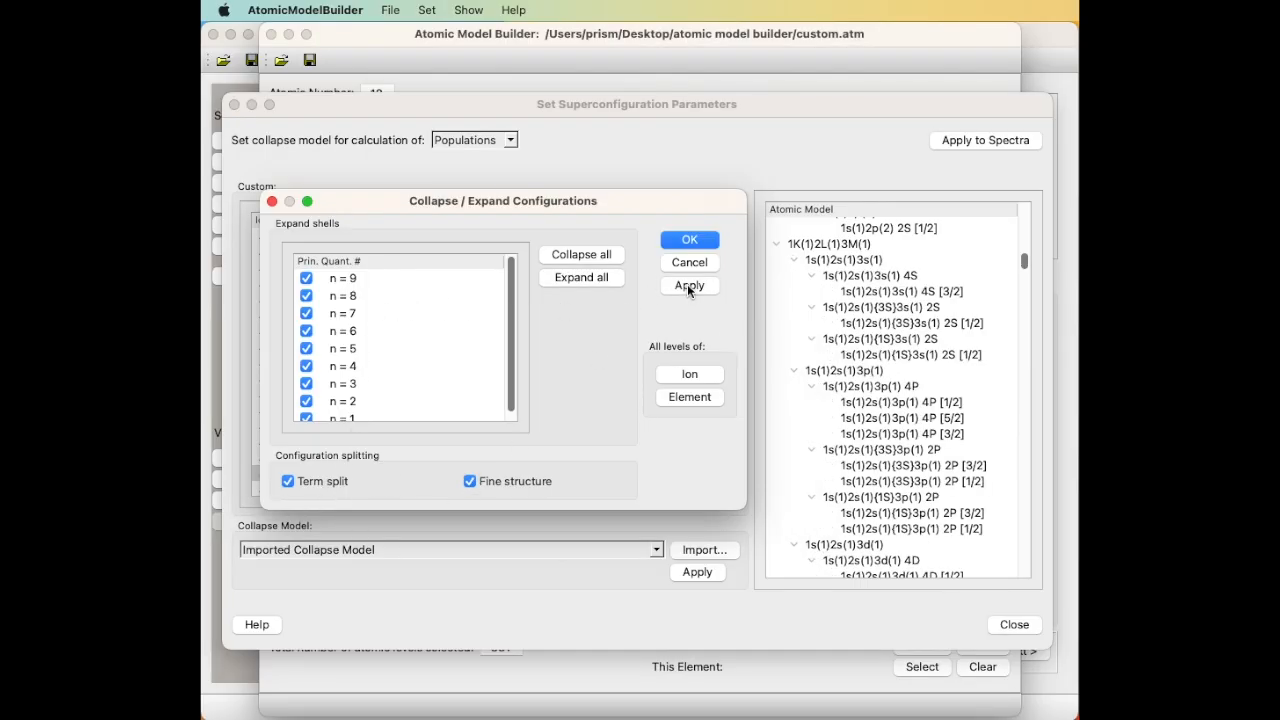
{"action": "left_click", "coordinate": [690, 240]}
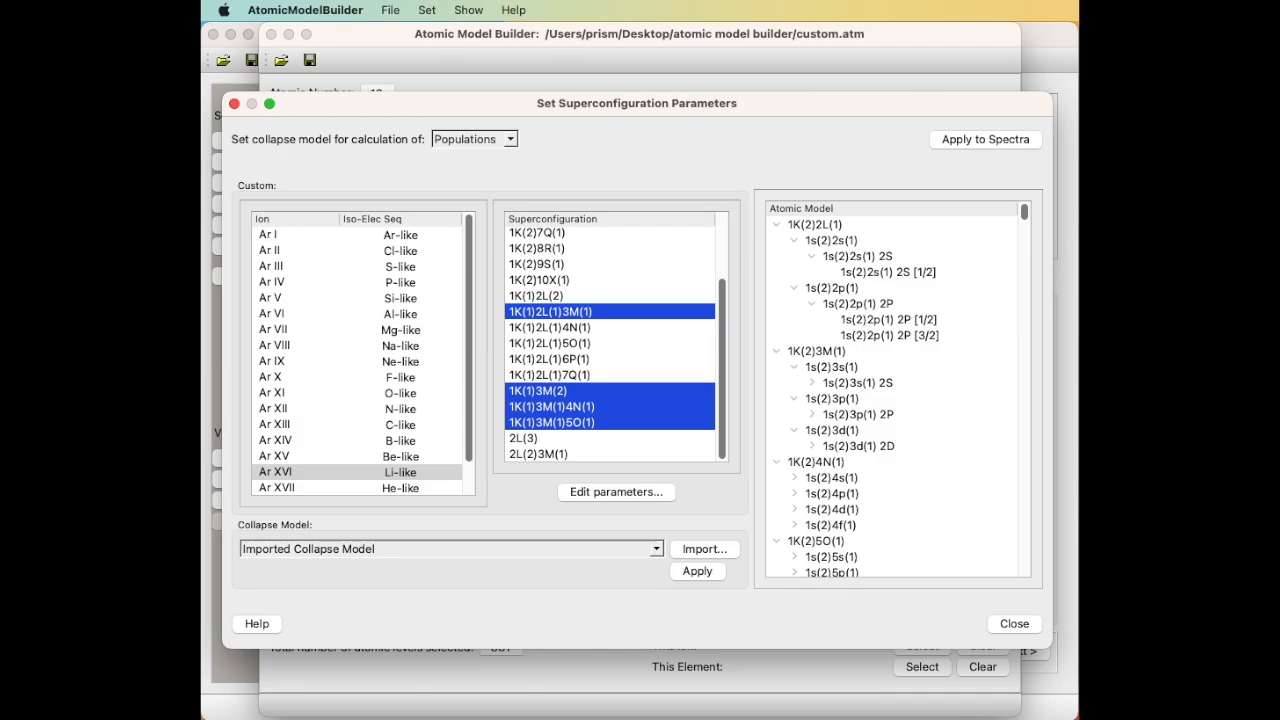
Leave the collapse model on Populations and close the Set Superconfiguration Parameters dialog.
{"action": "left_click", "coordinate": [503, 140]}
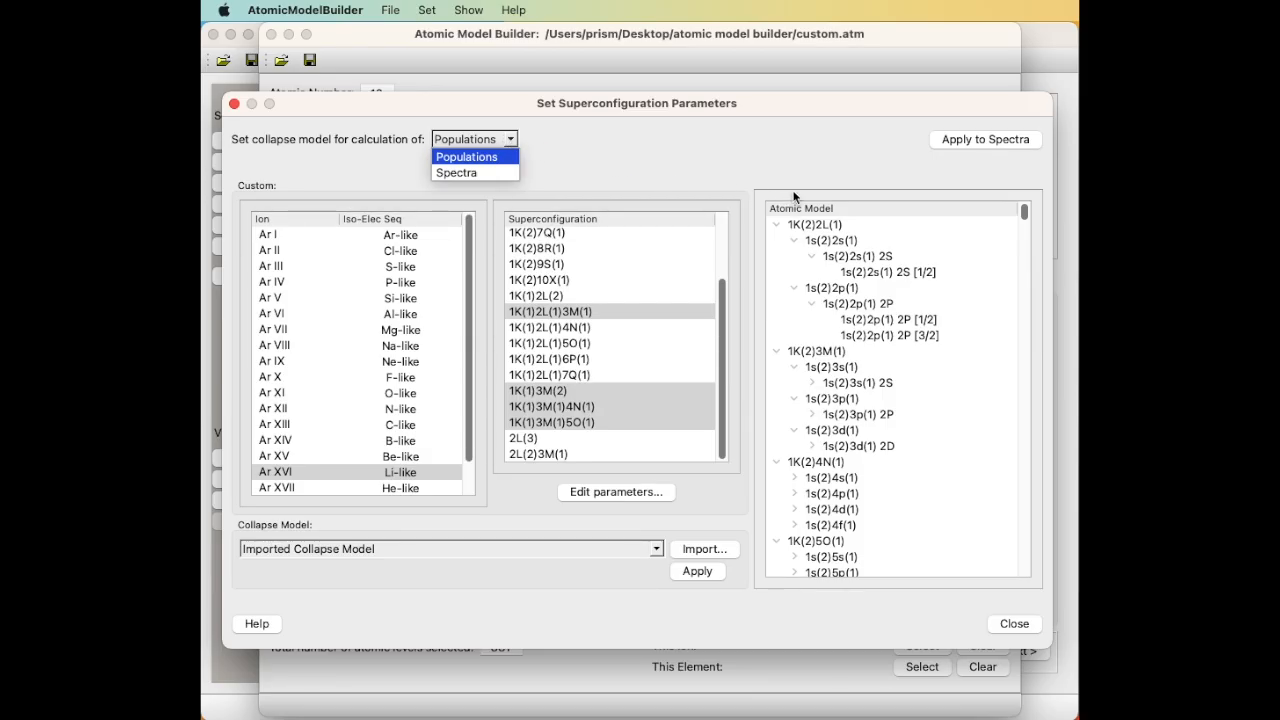
{"action": "left_click", "coordinate": [970, 139]}
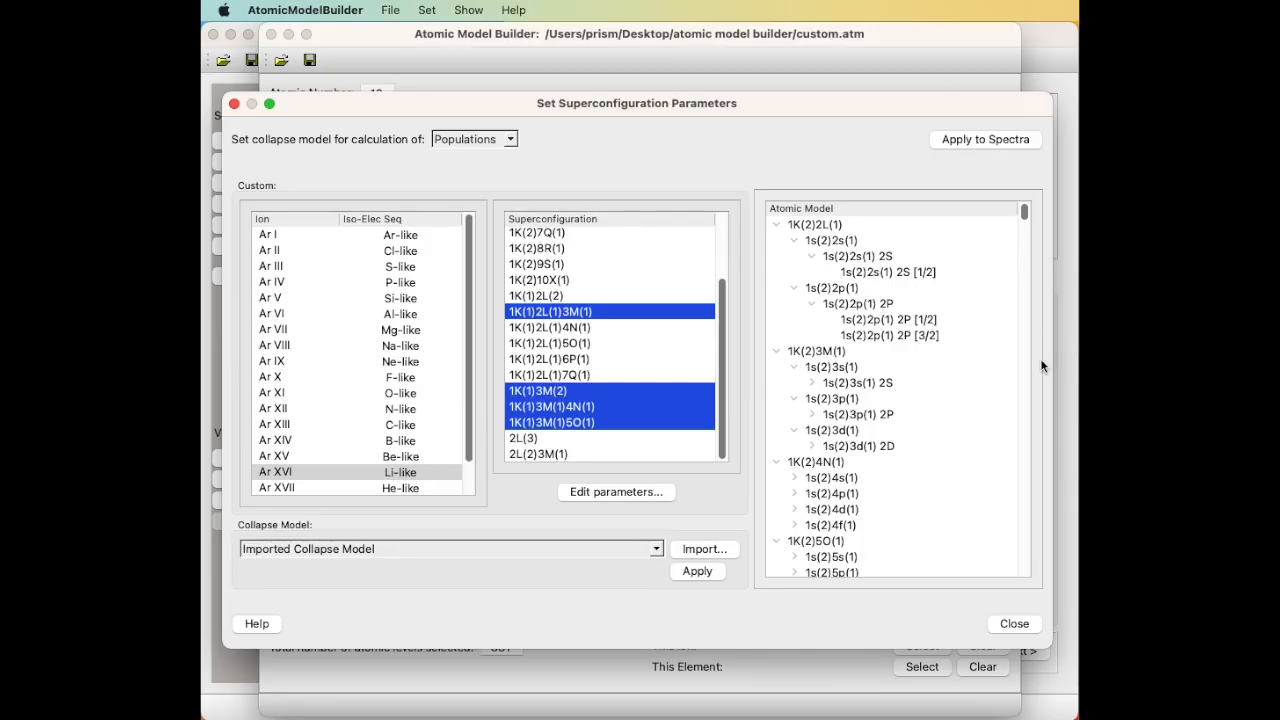
{"action": "left_click", "coordinate": [1014, 624]}
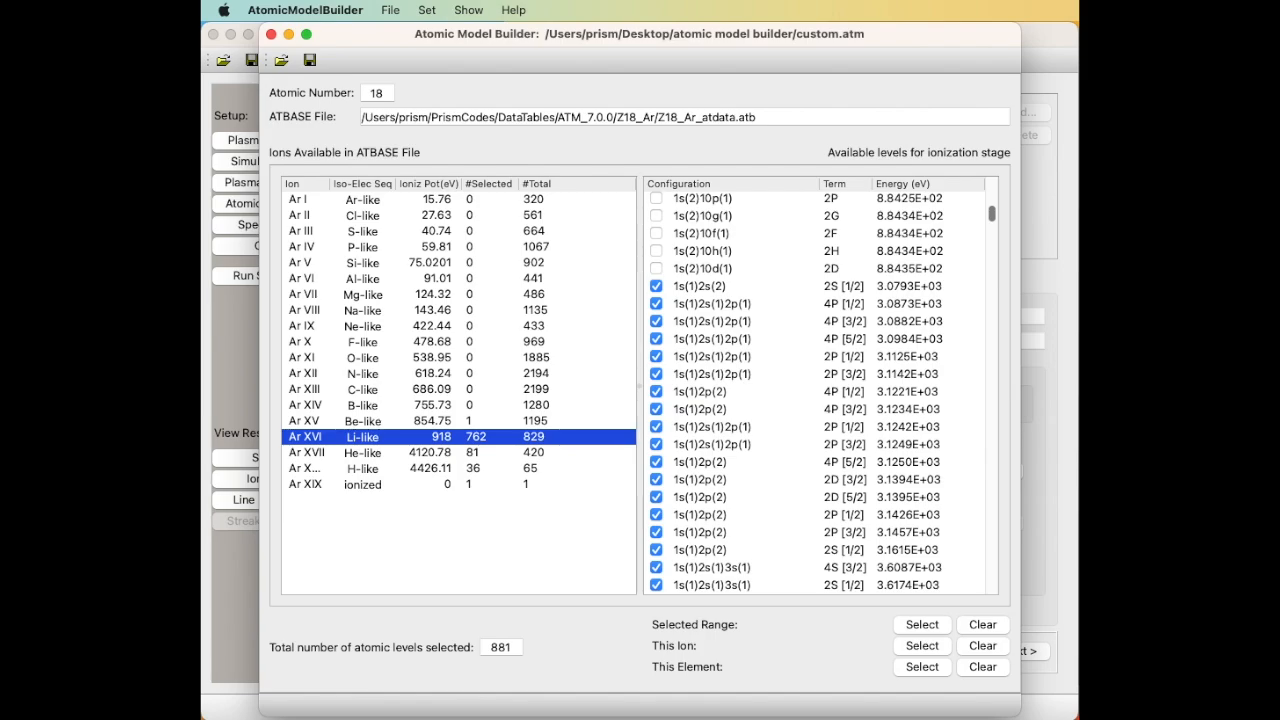
{"action": "left_click", "coordinate": [388, 9]}
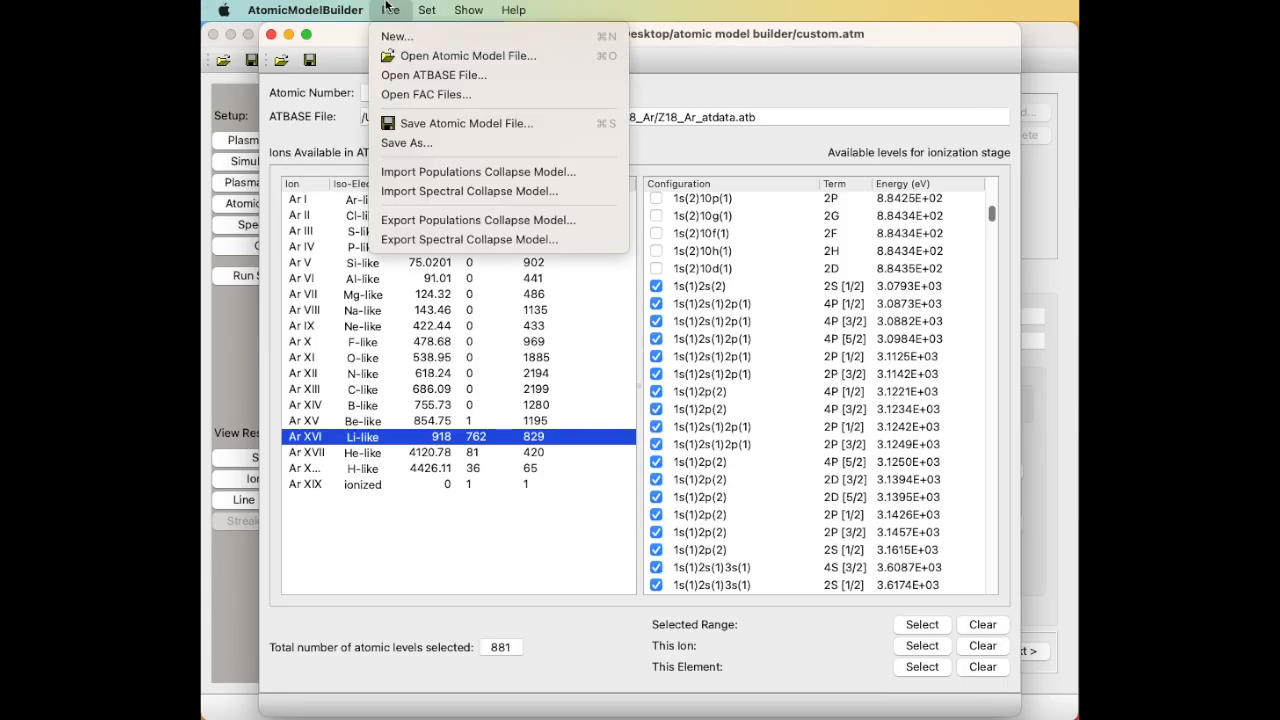
Save the edited model as 'custom2' in the Desktop's atomic model builder folder.
{"action": "left_click", "coordinate": [420, 142]}
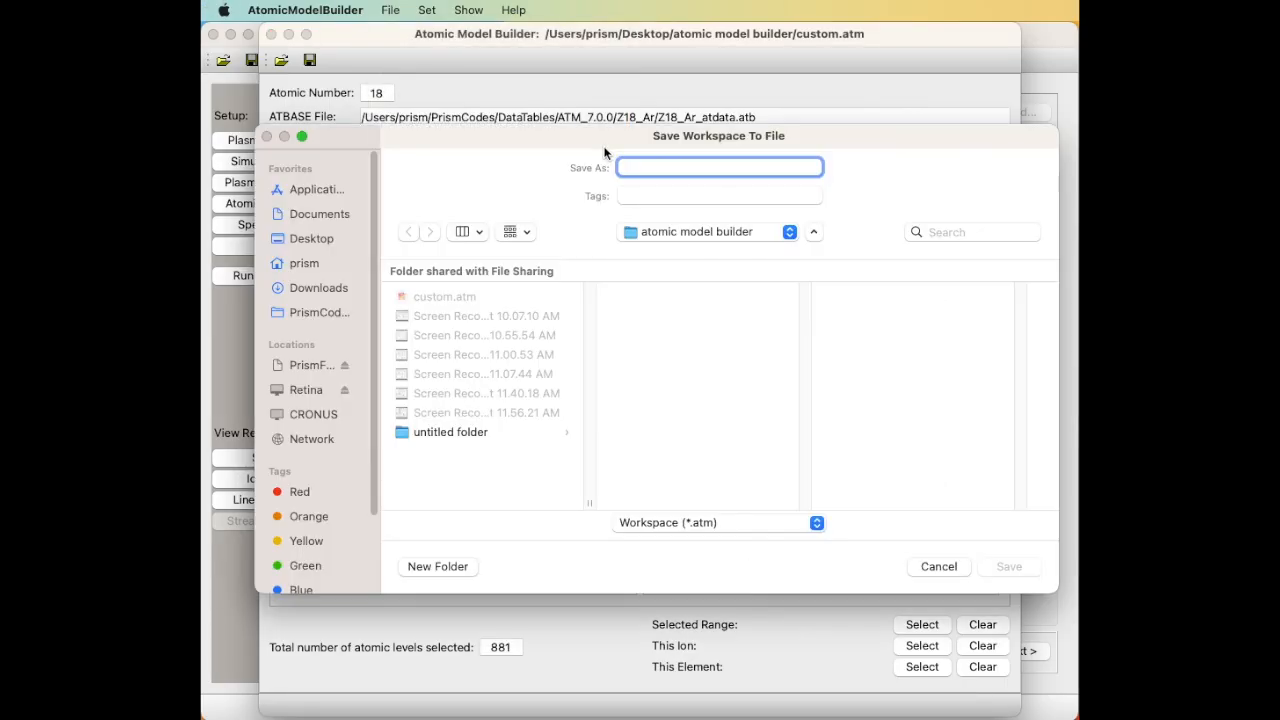
{"action": "left_click", "coordinate": [315, 239]}
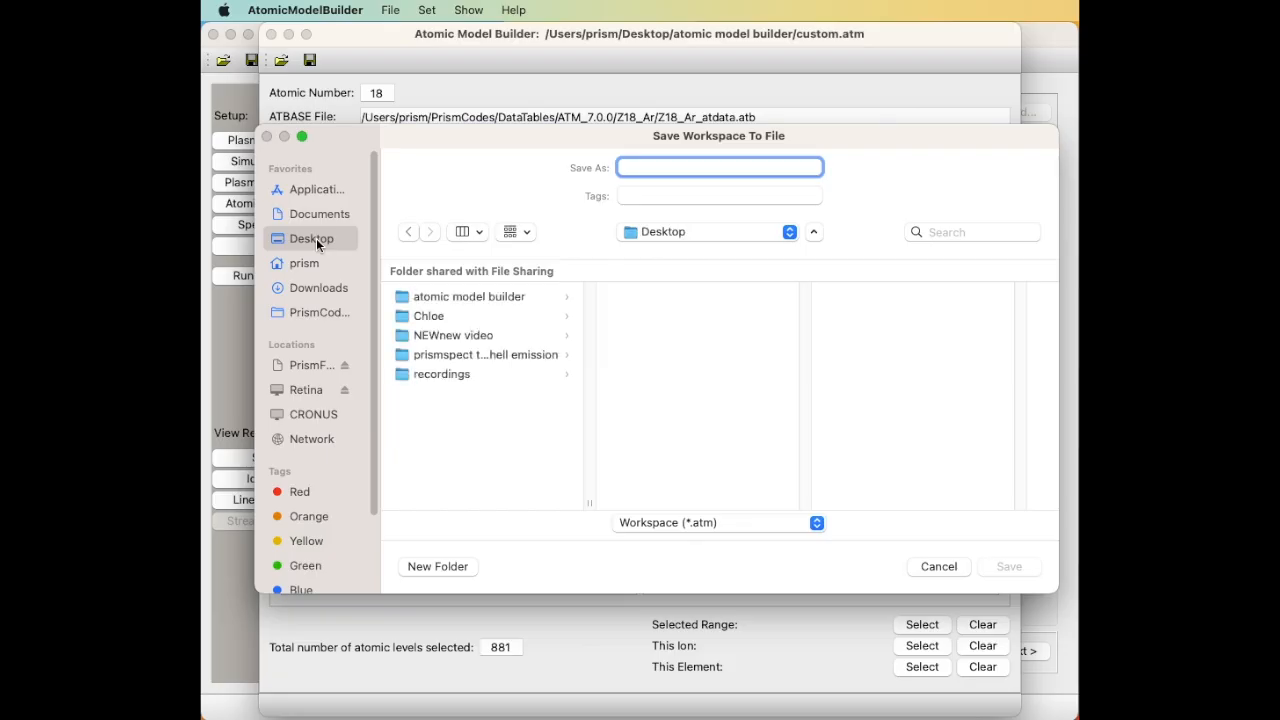
{"action": "left_click", "coordinate": [467, 296]}
{"action": "left_click", "coordinate": [731, 163]}
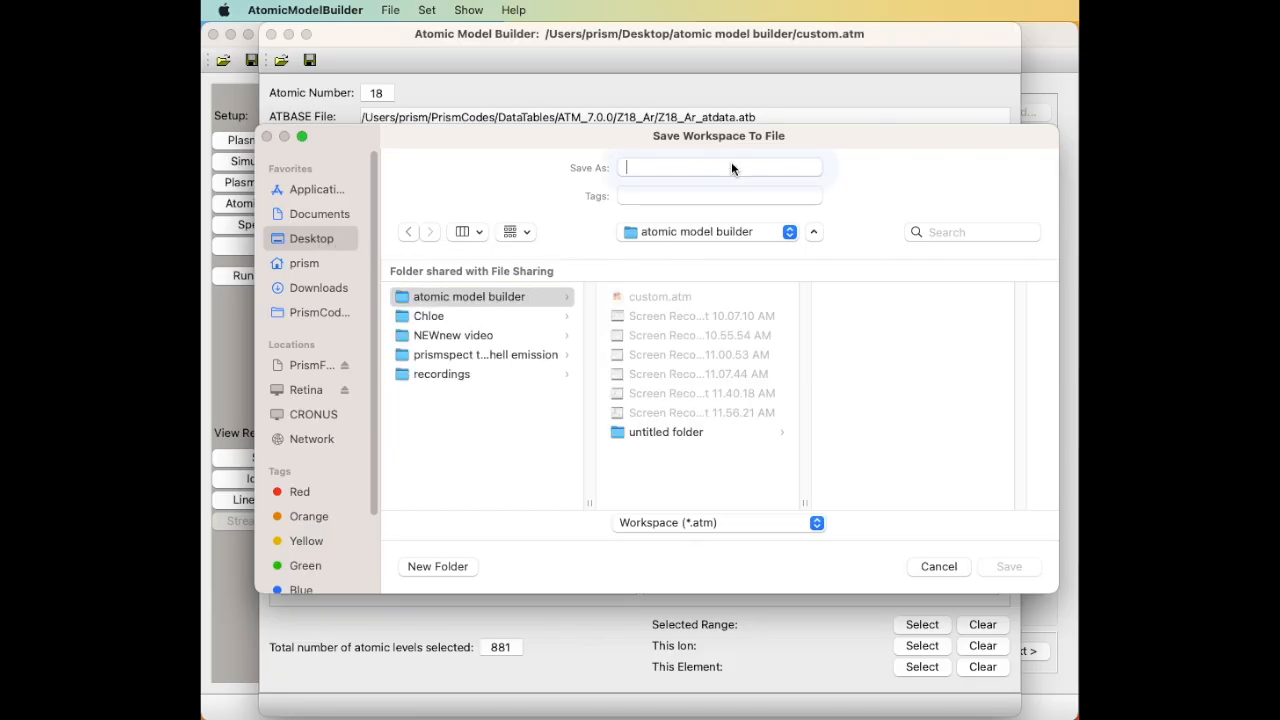
{"action": "type", "text": "custom2"}
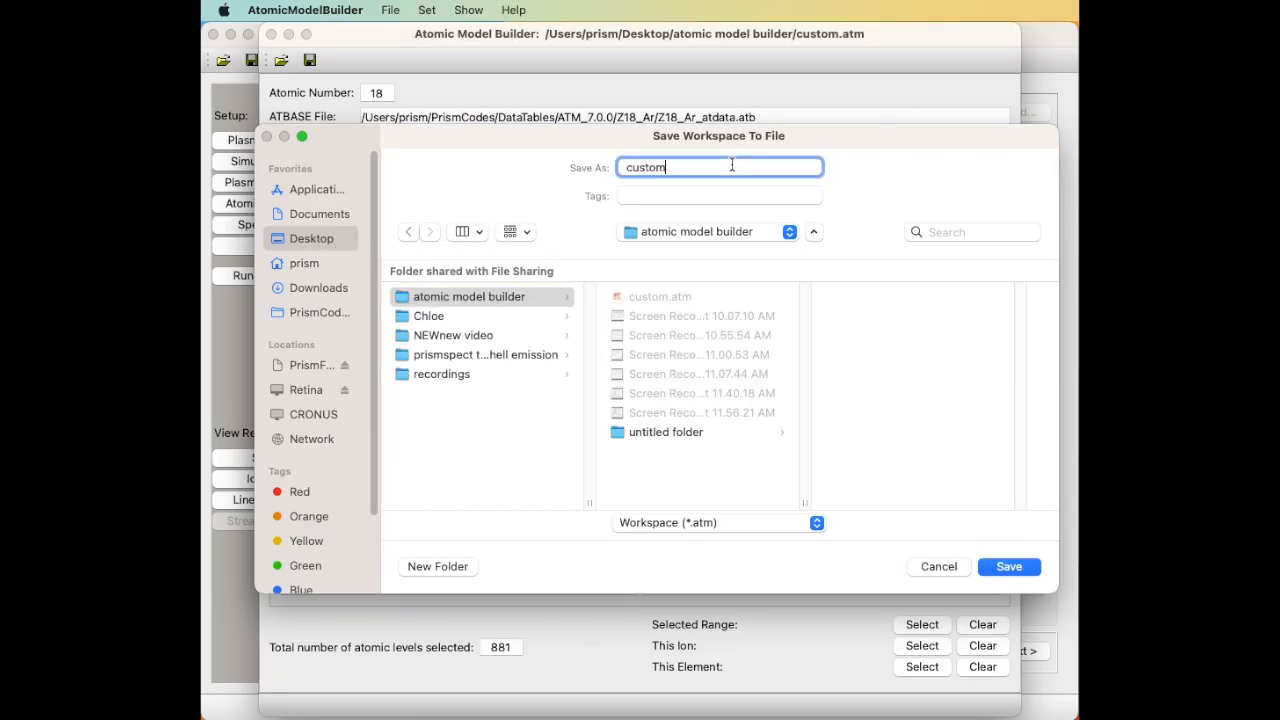
{"action": "key", "text": "Return"}
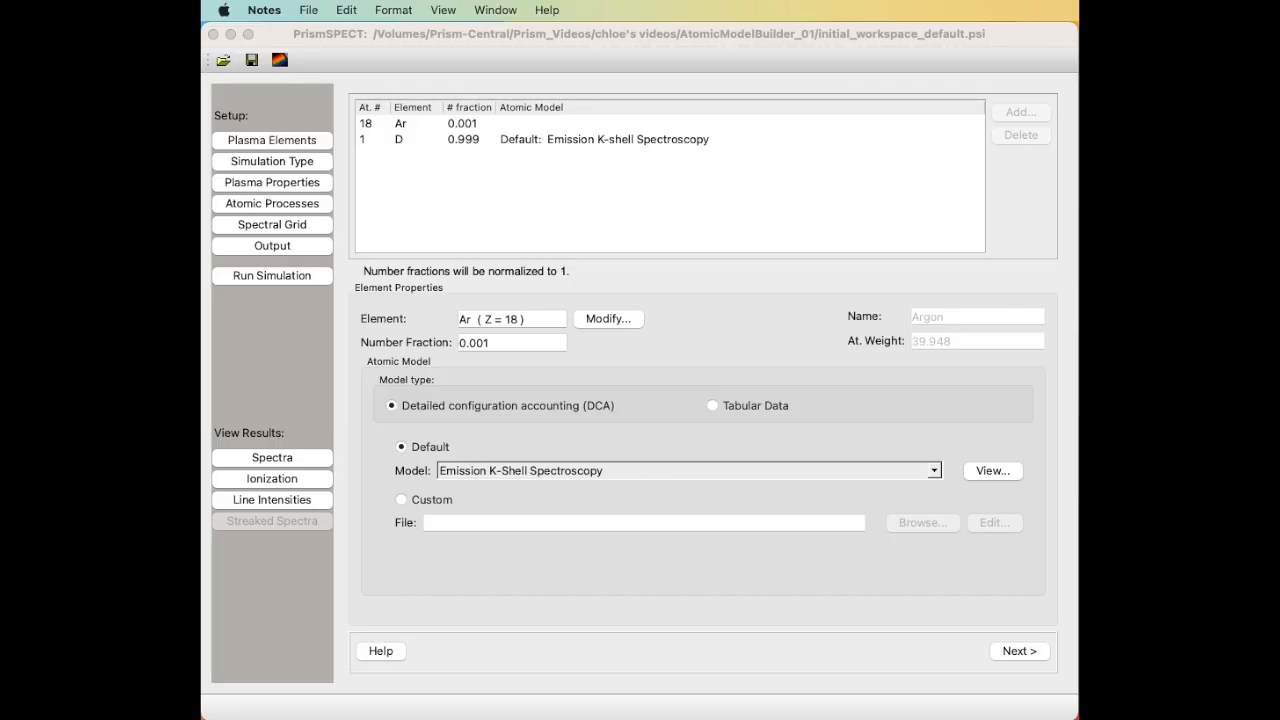
Switch argon to a Custom atomic model, loading custom 2.atm from the atomic model builder folder.
{"action": "left_click", "coordinate": [402, 499]}
{"action": "left_click", "coordinate": [943, 520]}
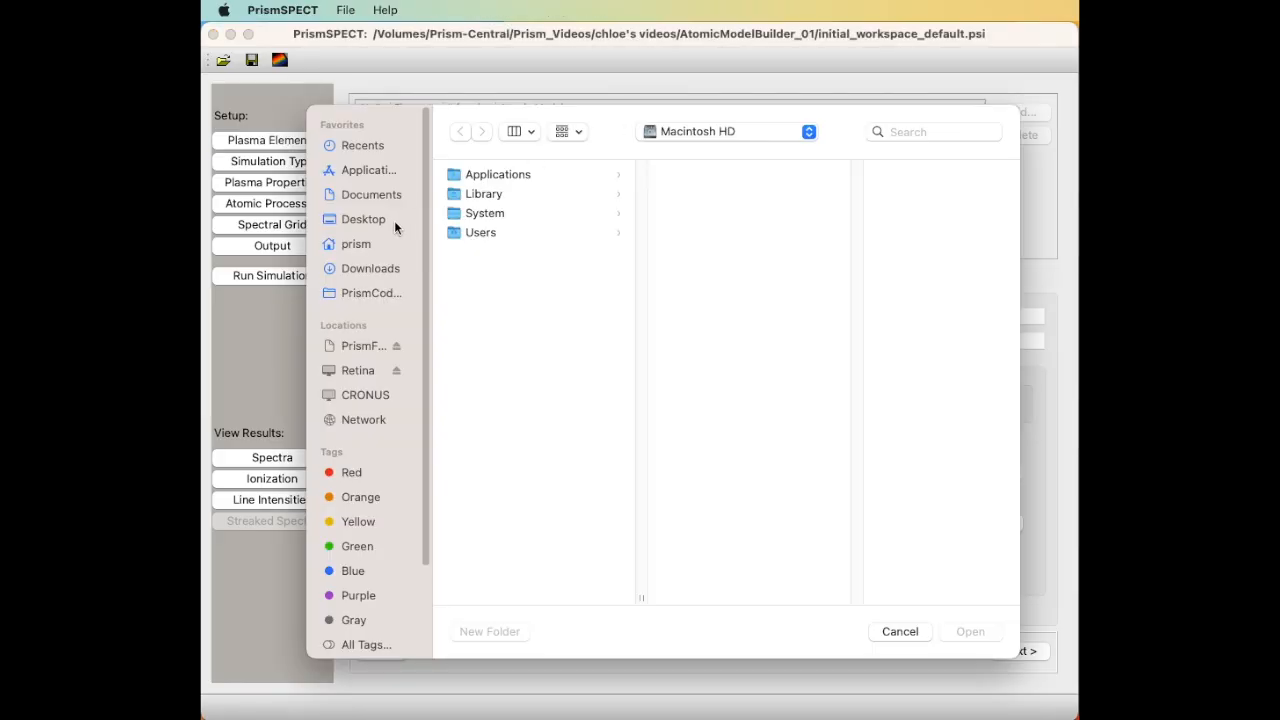
{"action": "left_click", "coordinate": [372, 221]}
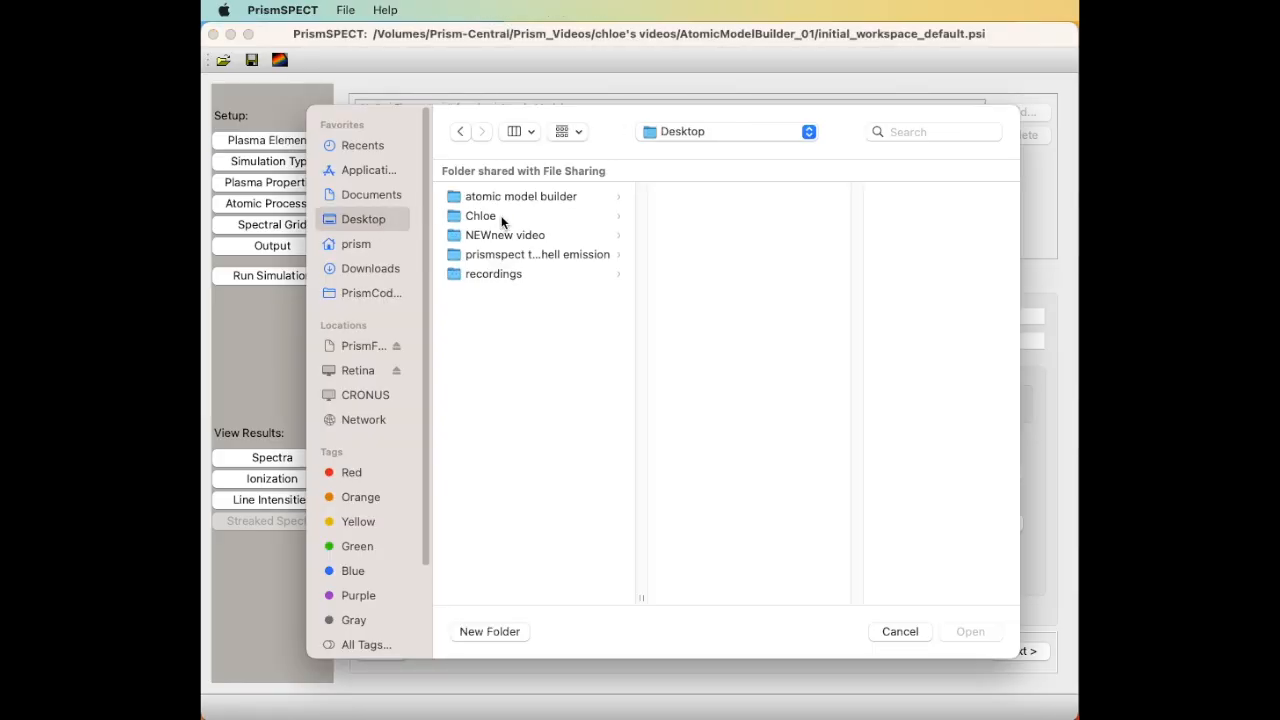
{"action": "left_click", "coordinate": [506, 197]}
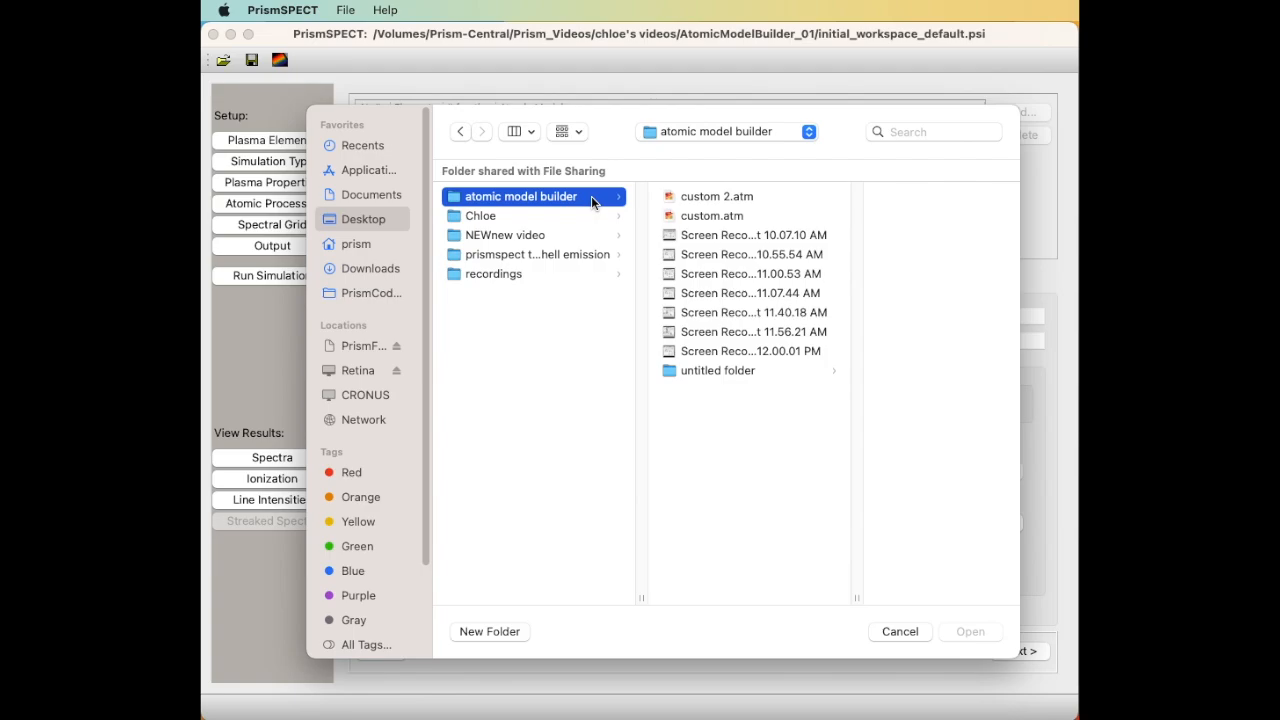
{"action": "left_click", "coordinate": [804, 197]}
{"action": "left_click", "coordinate": [982, 634]}
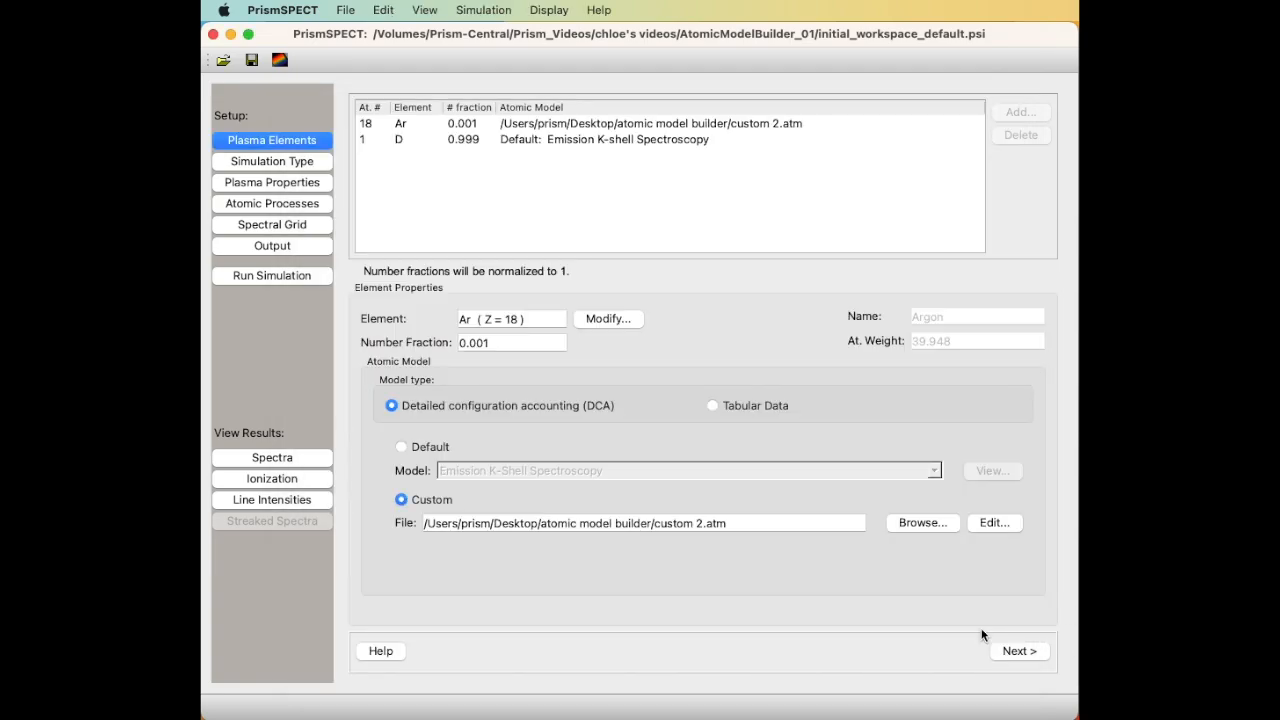
Run the simulation named 'run AMB 2' and view its intensity spectrum.
{"action": "left_click", "coordinate": [278, 274]}
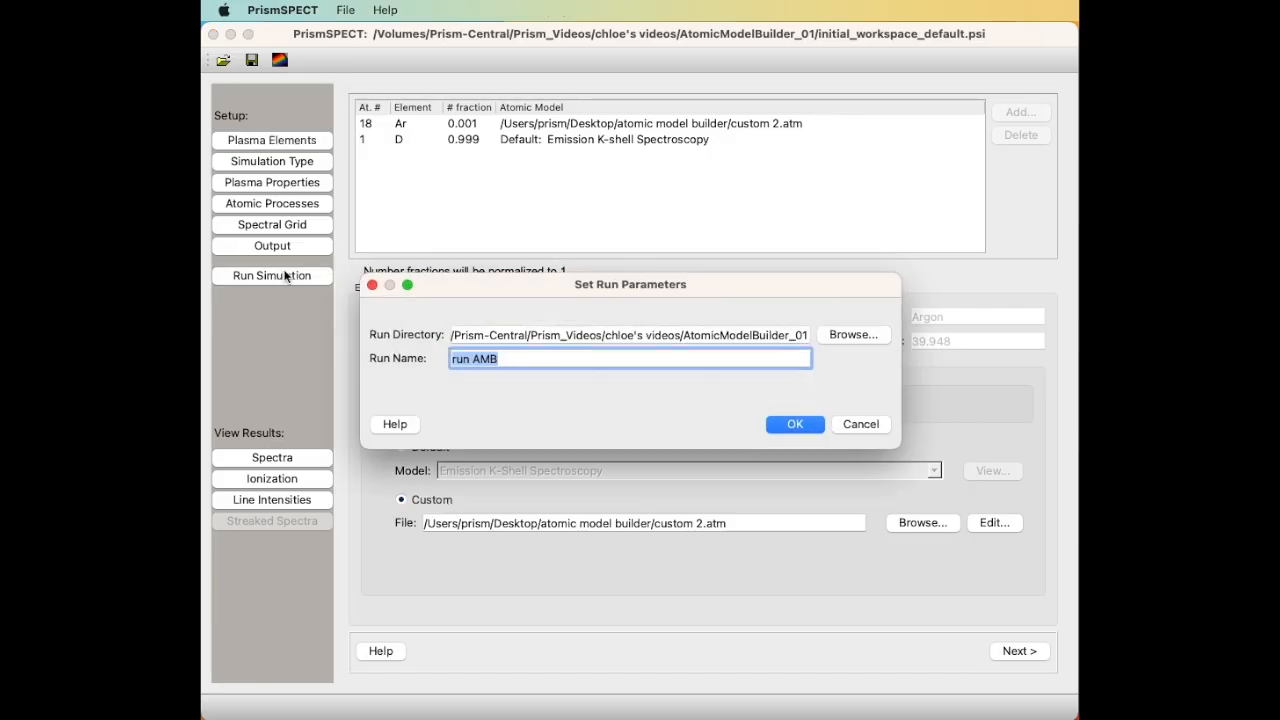
{"action": "left_click", "coordinate": [643, 358]}
{"action": "type", "text": "2"}
{"action": "left_click", "coordinate": [797, 424]}
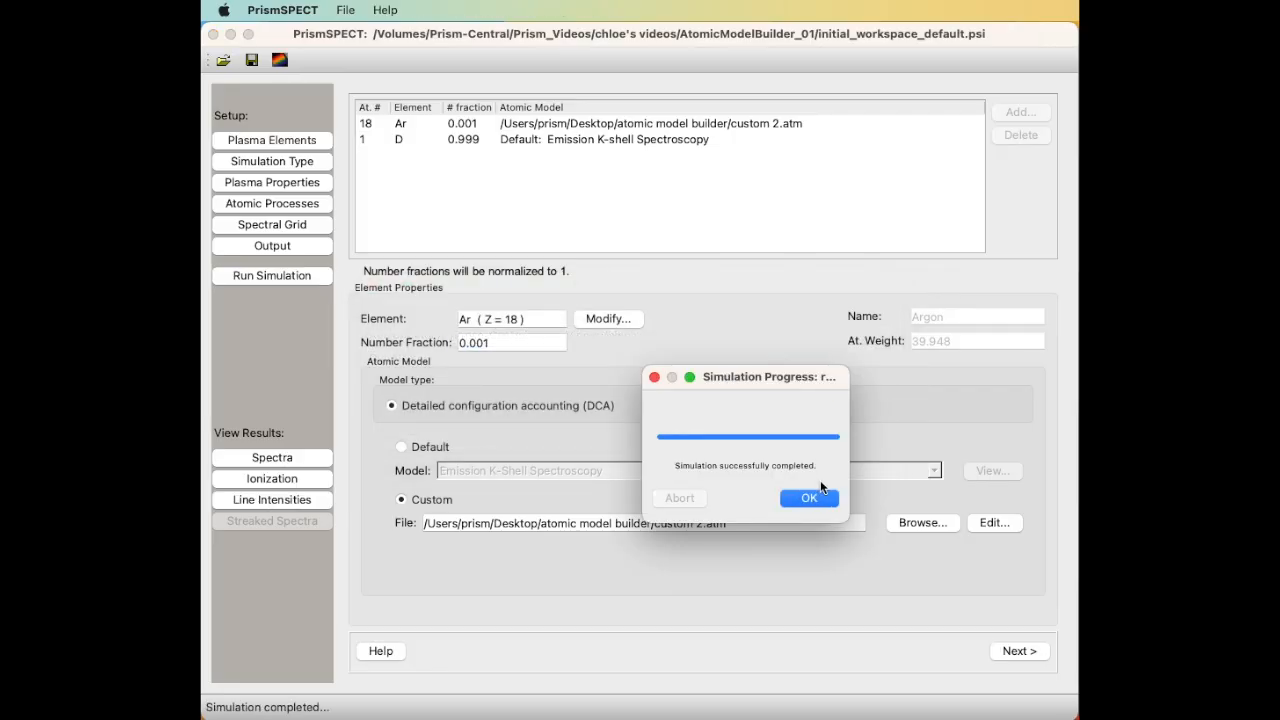
{"action": "left_click", "coordinate": [810, 498]}
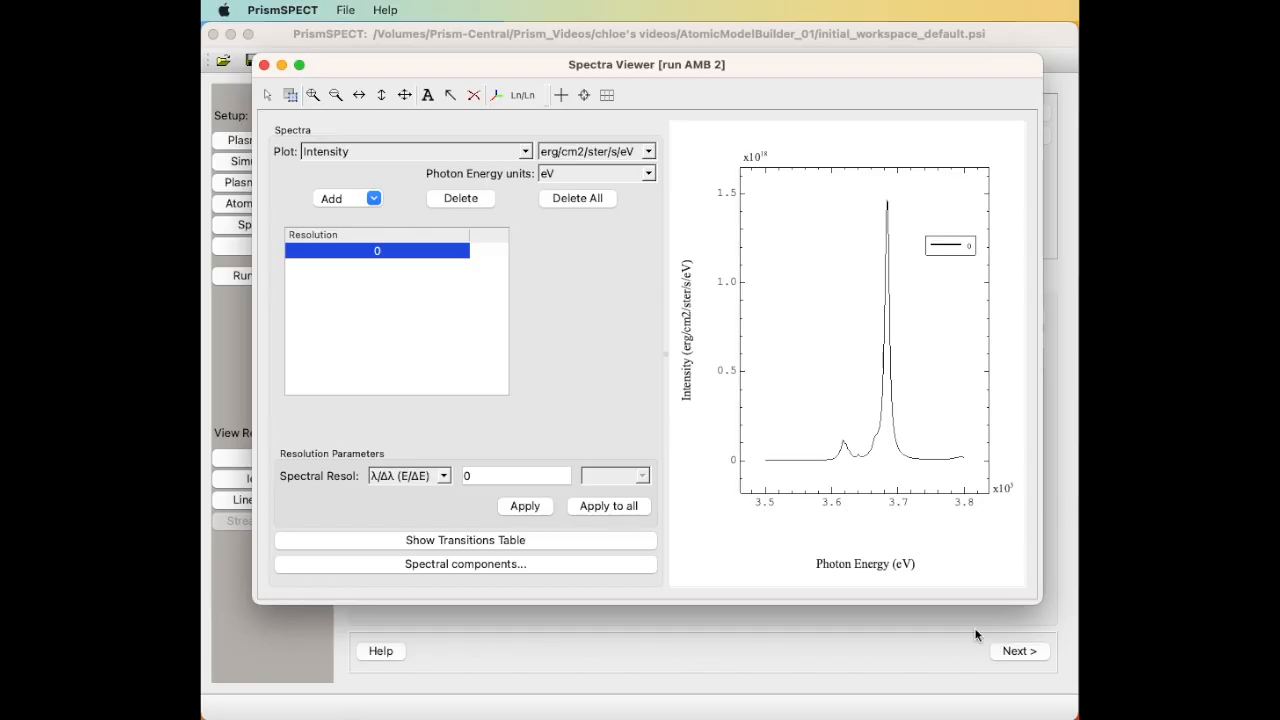
Add the ArXVI (Li-like) component curve to the spectrum plot and zoom into one region.
{"action": "left_click", "coordinate": [501, 564]}
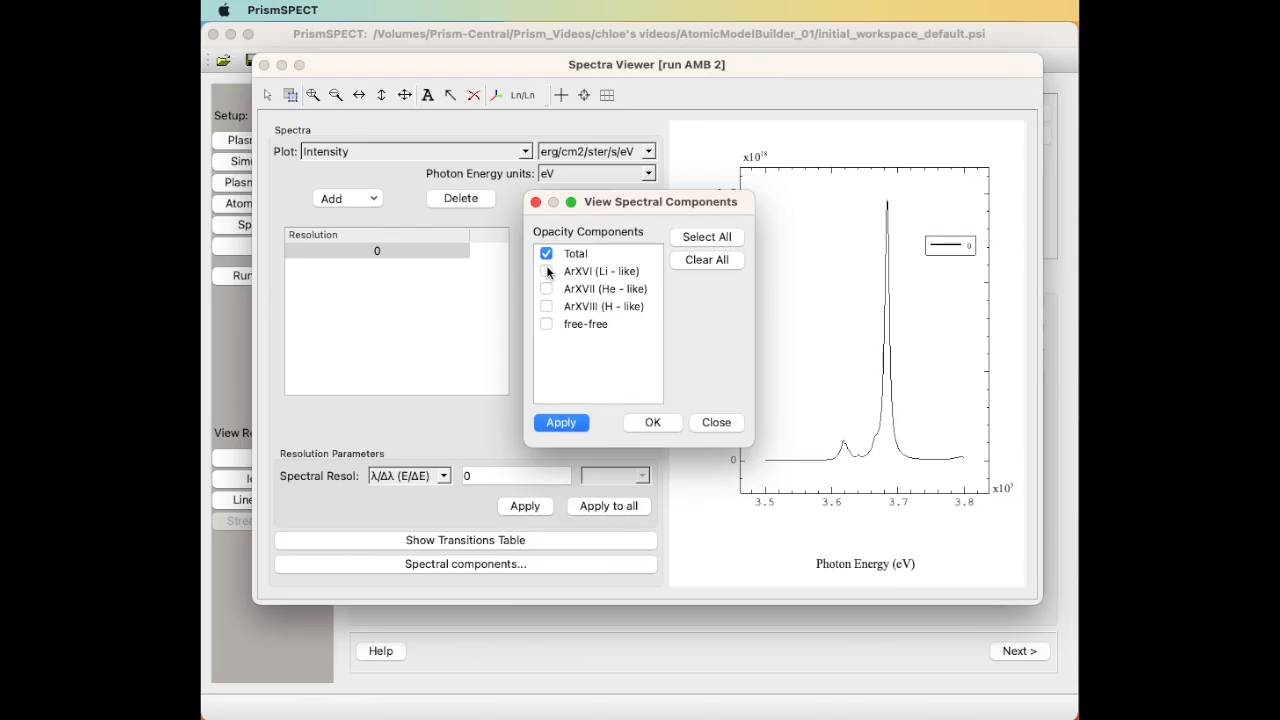
{"action": "left_click", "coordinate": [651, 423]}
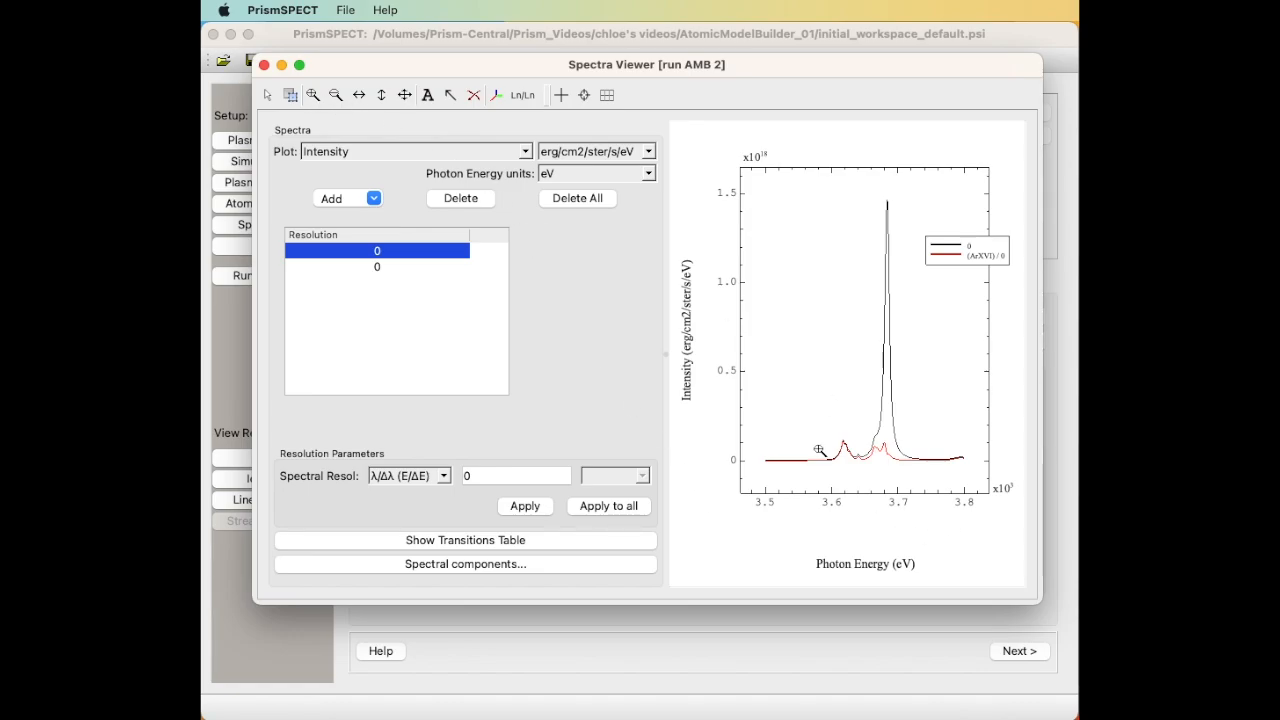
{"action": "left_click_drag", "start_coordinate": [829, 432], "coordinate": [915, 467]}
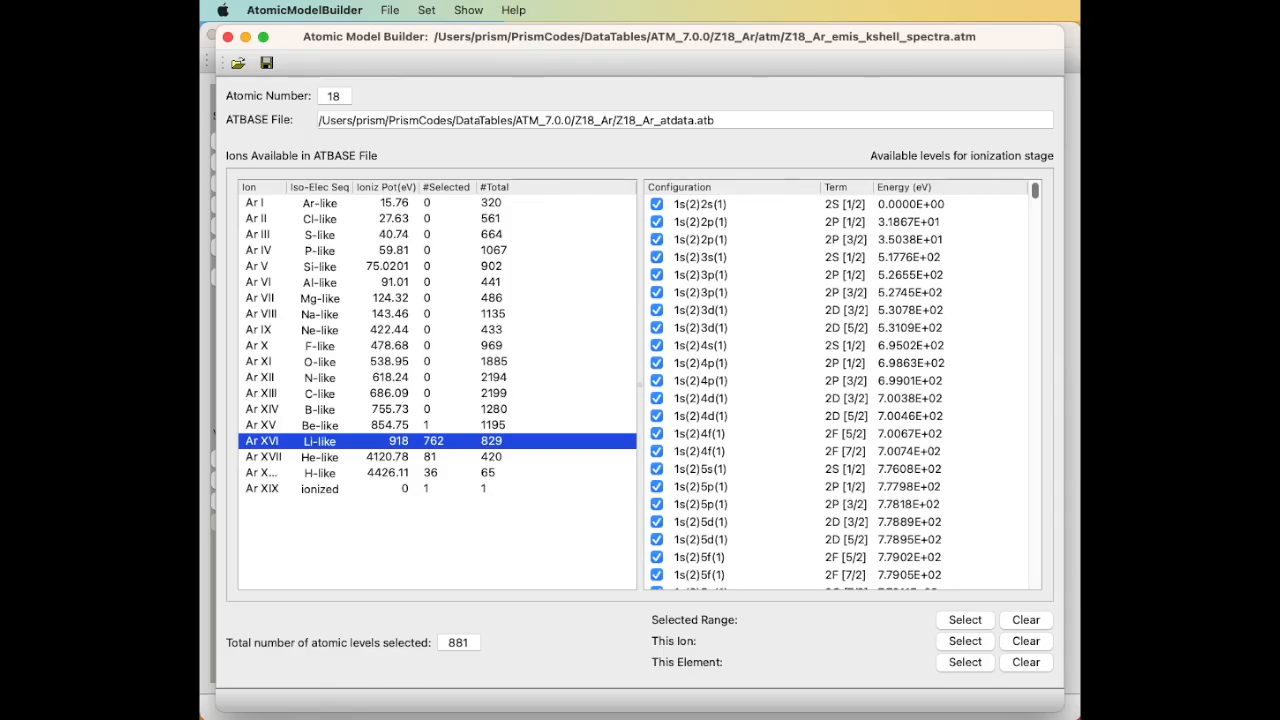
Open the superconfiguration parameters editor and display Ar XVI's superconfigurations.
{"action": "left_click", "coordinate": [427, 10]}
{"action": "left_click", "coordinate": [435, 36]}
{"action": "scroll", "coordinate": [410, 410], "scroll_direction": "down", "scroll_amount": 3}
{"action": "left_click", "coordinate": [405, 416]}
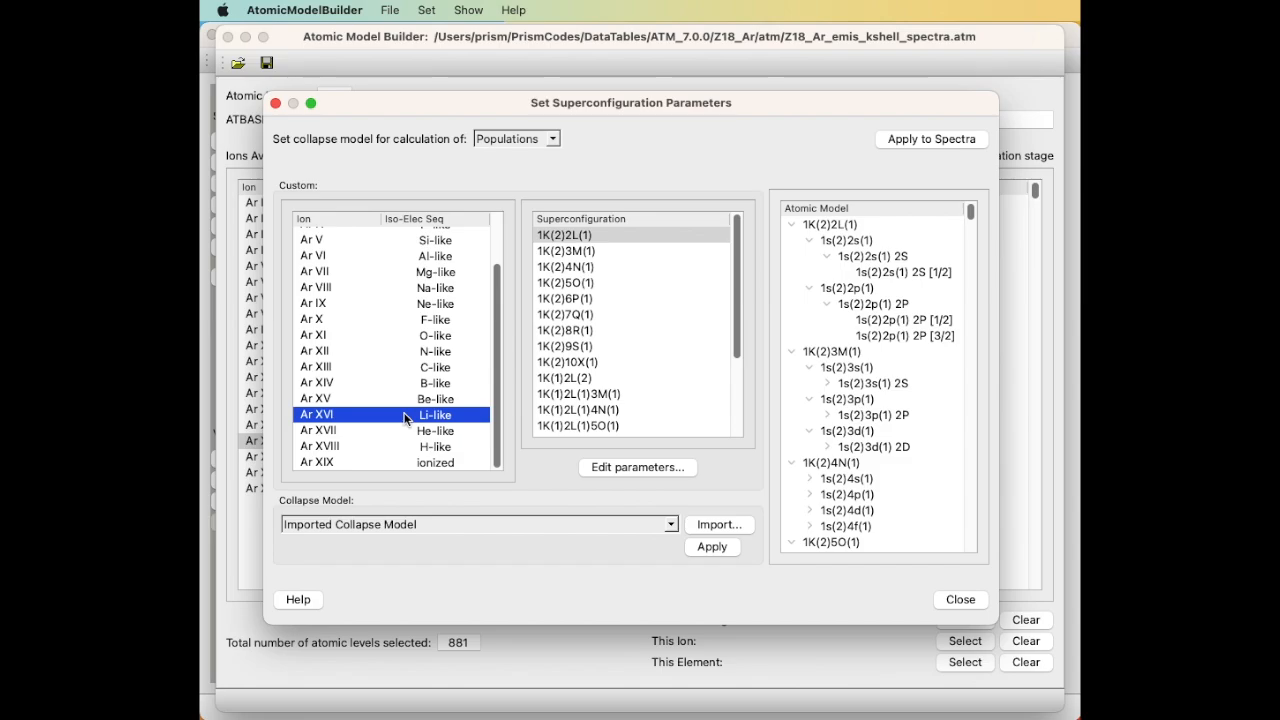
Select 1K(1)2L(1)3M(1) plus the three 1K(1)3M superconfigurations and edit their collapse/expand parameters.
{"action": "scroll", "coordinate": [617, 357], "scroll_direction": "down", "scroll_amount": 3}
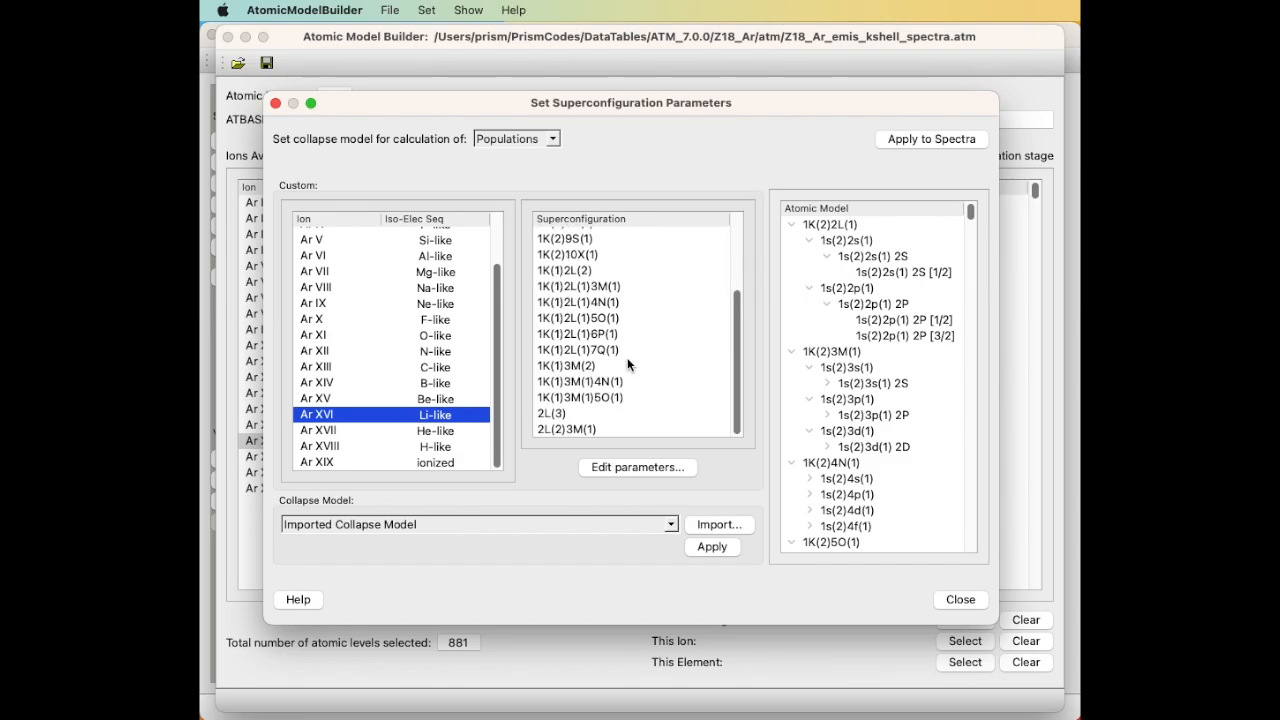
{"action": "left_click", "coordinate": [605, 286]}
{"action": "left_click_drag", "start_coordinate": [614, 370], "coordinate": [608, 394]}
{"action": "left_click", "coordinate": [642, 467]}
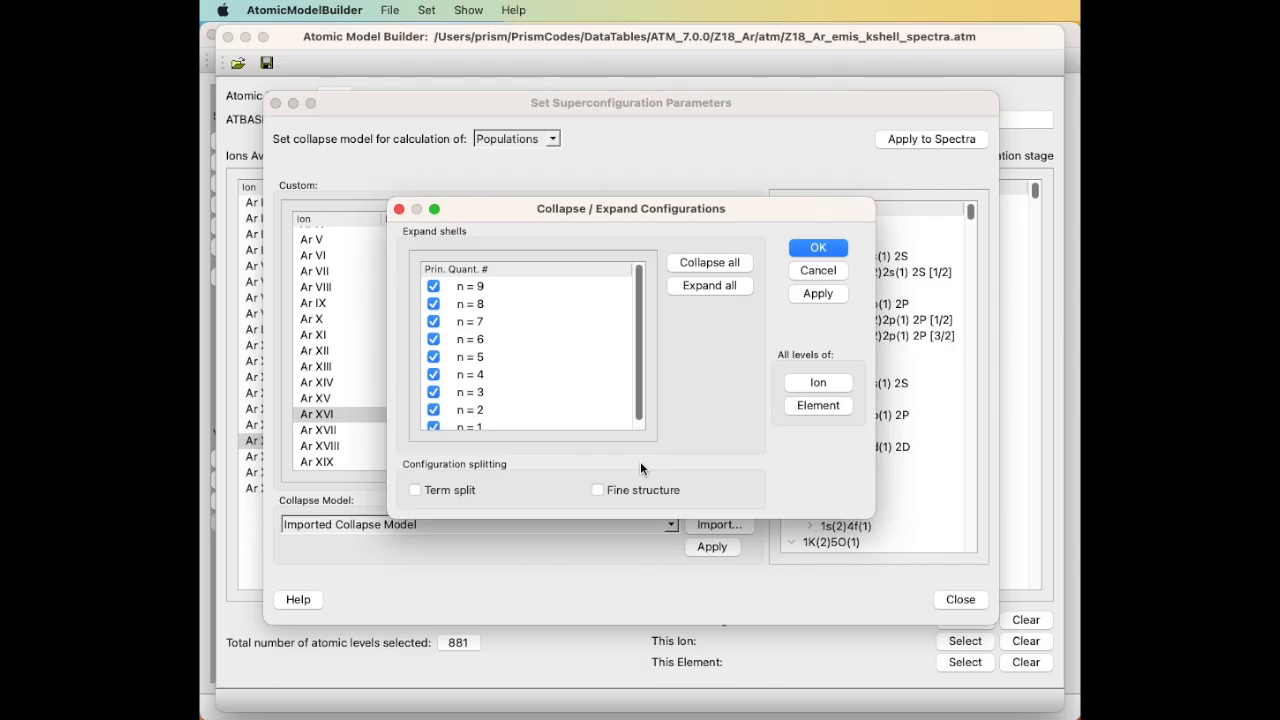
{"action": "left_click", "coordinate": [600, 488]}
{"action": "left_click", "coordinate": [600, 488]}
{"action": "left_click", "coordinate": [415, 490]}
Apply the configuration-level collapse, with term split and fine structure off, and confirm with OK.
{"action": "left_click_drag", "start_coordinate": [728, 218], "coordinate": [612, 208]}
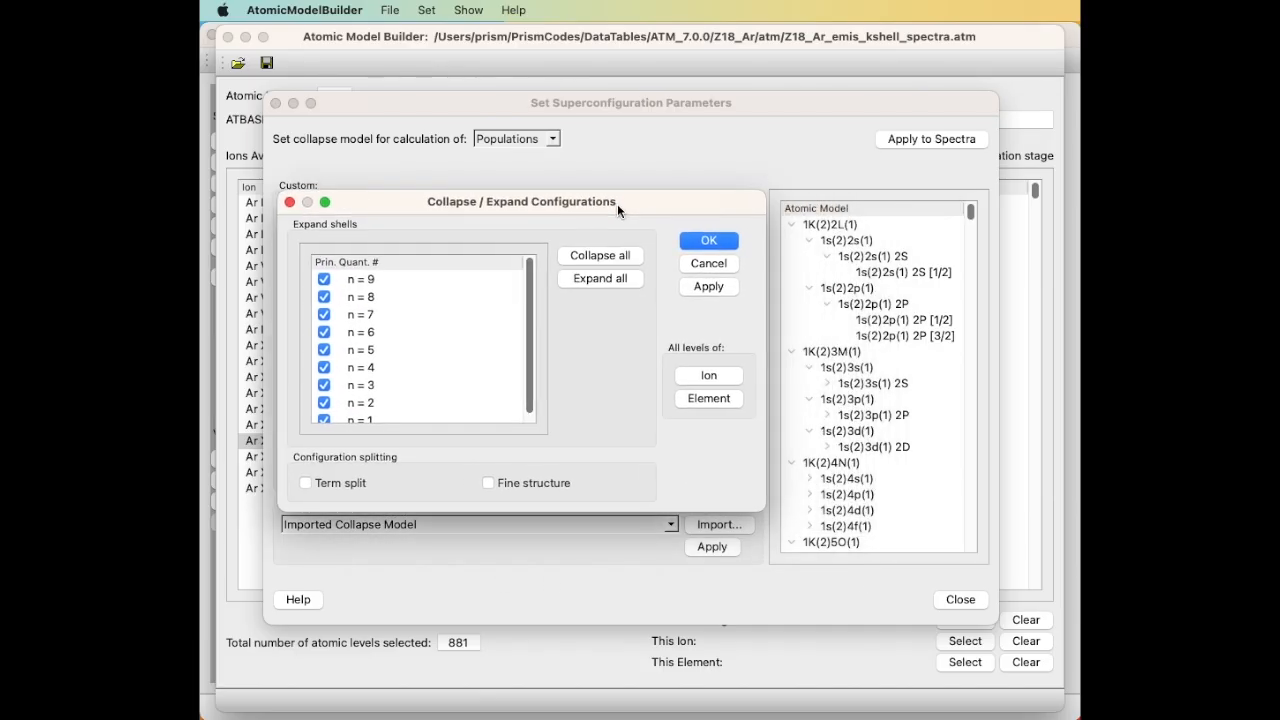
{"action": "scroll", "coordinate": [840, 390], "scroll_direction": "down", "scroll_amount": 10}
{"action": "scroll", "coordinate": [838, 390], "scroll_direction": "down", "scroll_amount": 15}
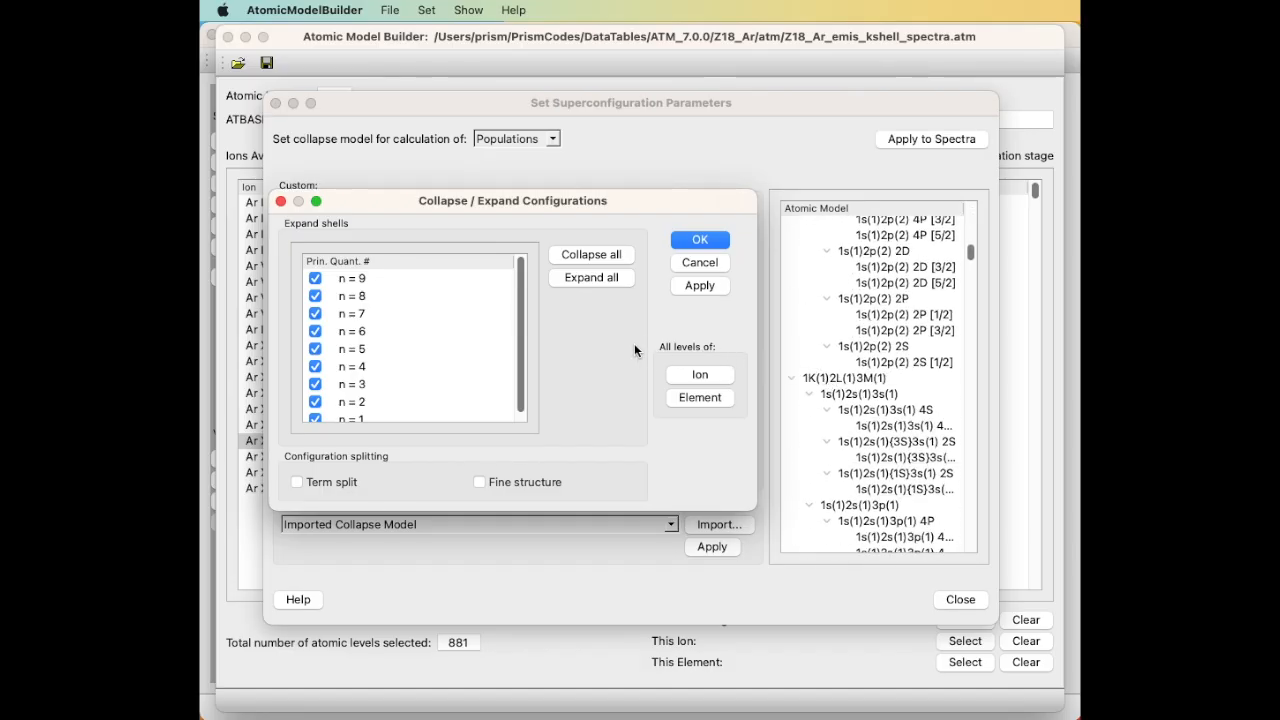
{"action": "left_click", "coordinate": [690, 286]}
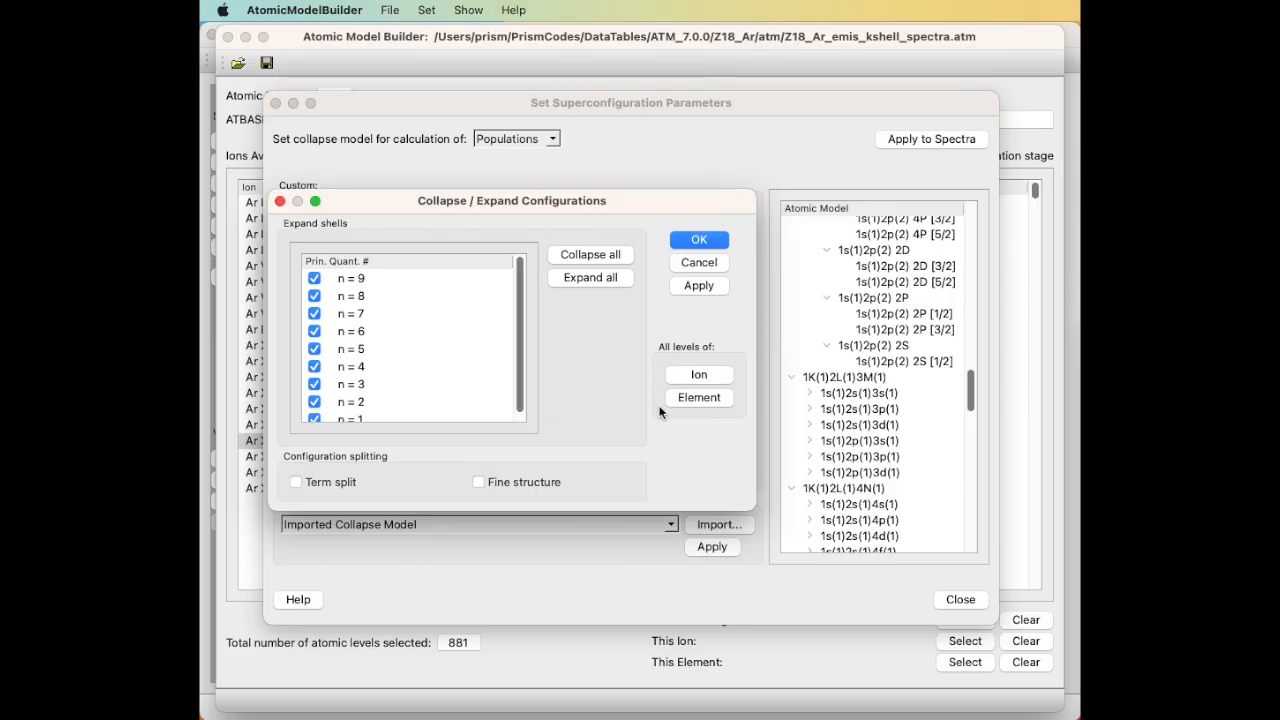
{"action": "left_click", "coordinate": [710, 241]}
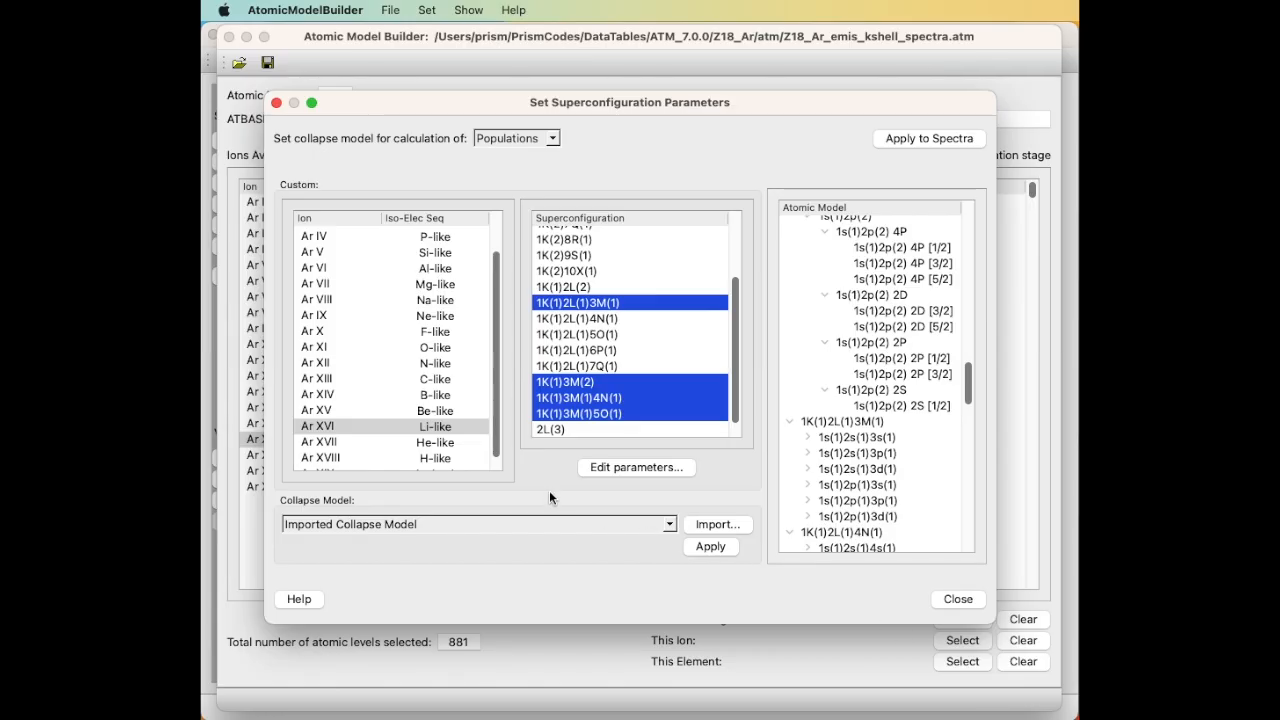
Keep Imported Collapse Model as the collapse model and recheck the 1K(1)2L(1)3M(1) tree branch.
{"action": "left_click", "coordinate": [444, 528]}
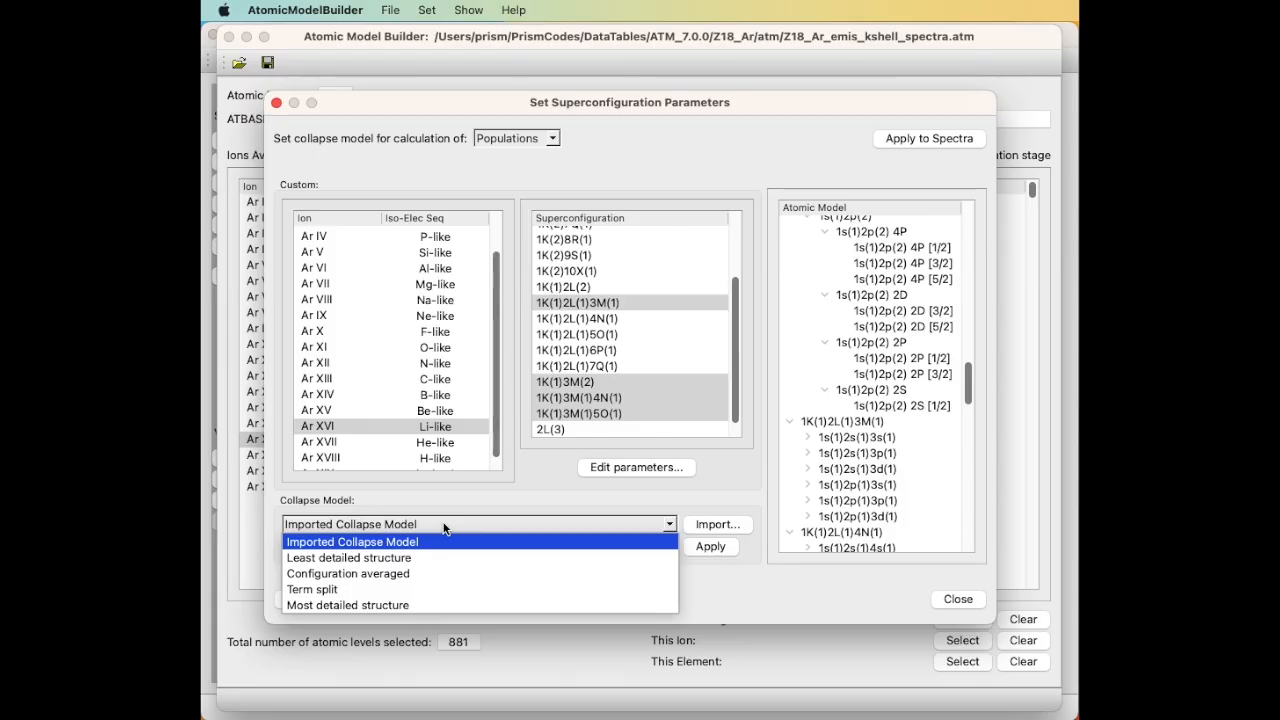
{"action": "left_click", "coordinate": [444, 528]}
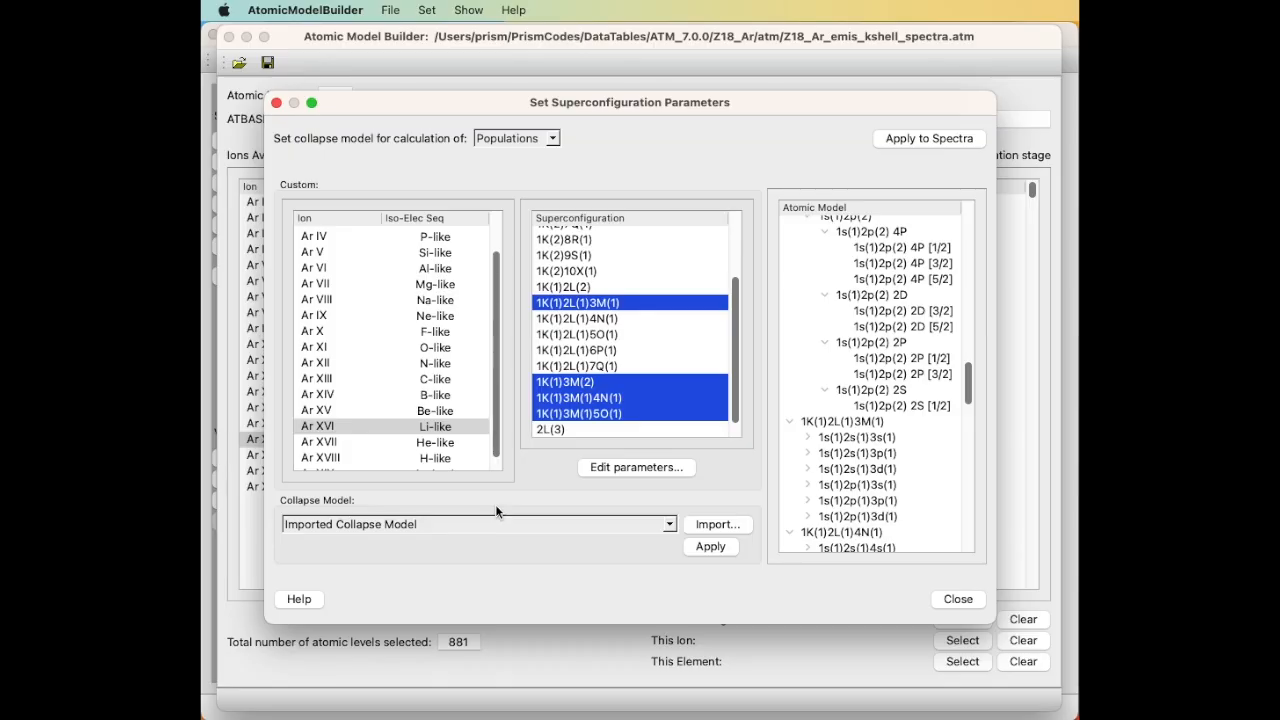
{"action": "left_click", "coordinate": [789, 420]}
{"action": "left_click", "coordinate": [789, 421]}
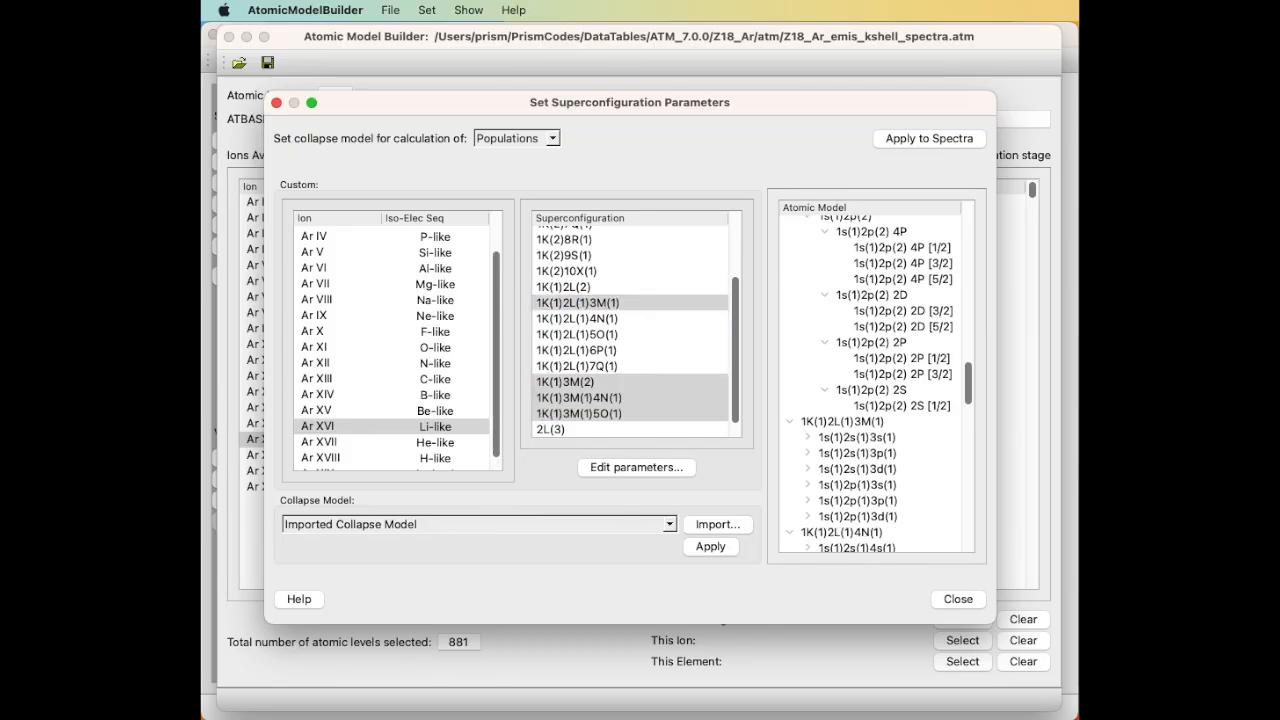
{"action": "left_click", "coordinate": [497, 510]}
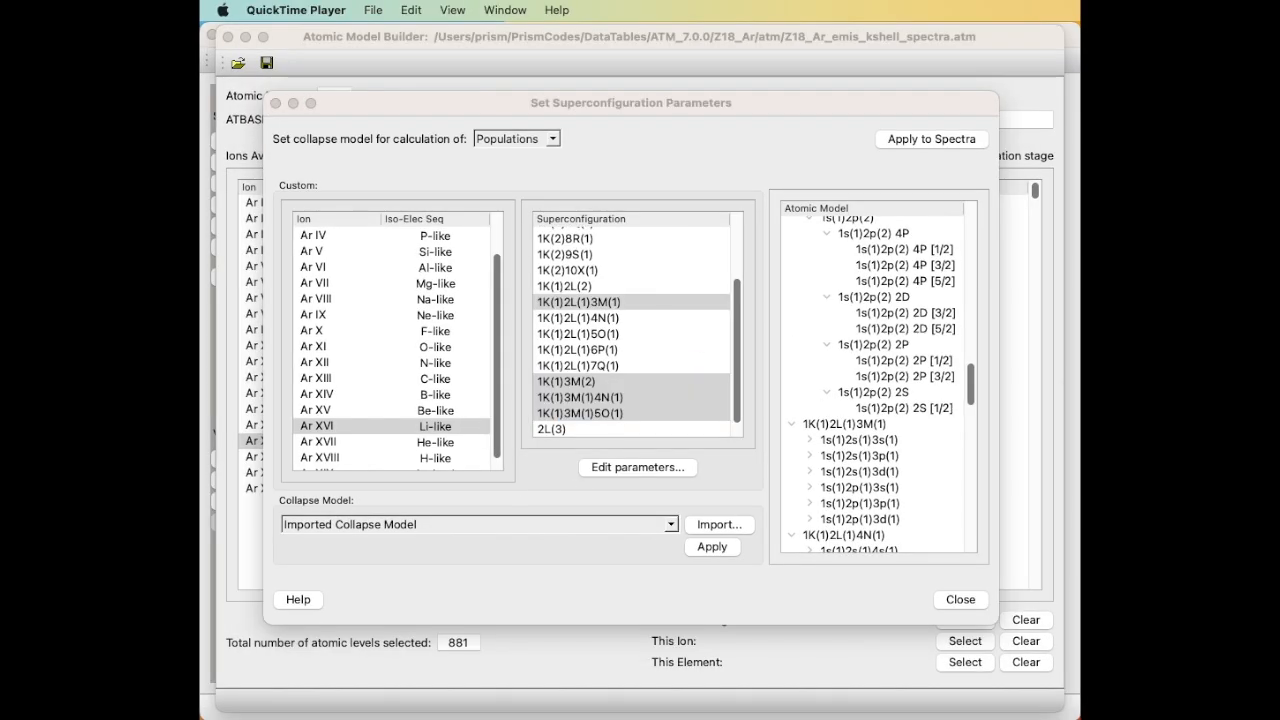
{"action": "left_click", "coordinate": [917, 136]}
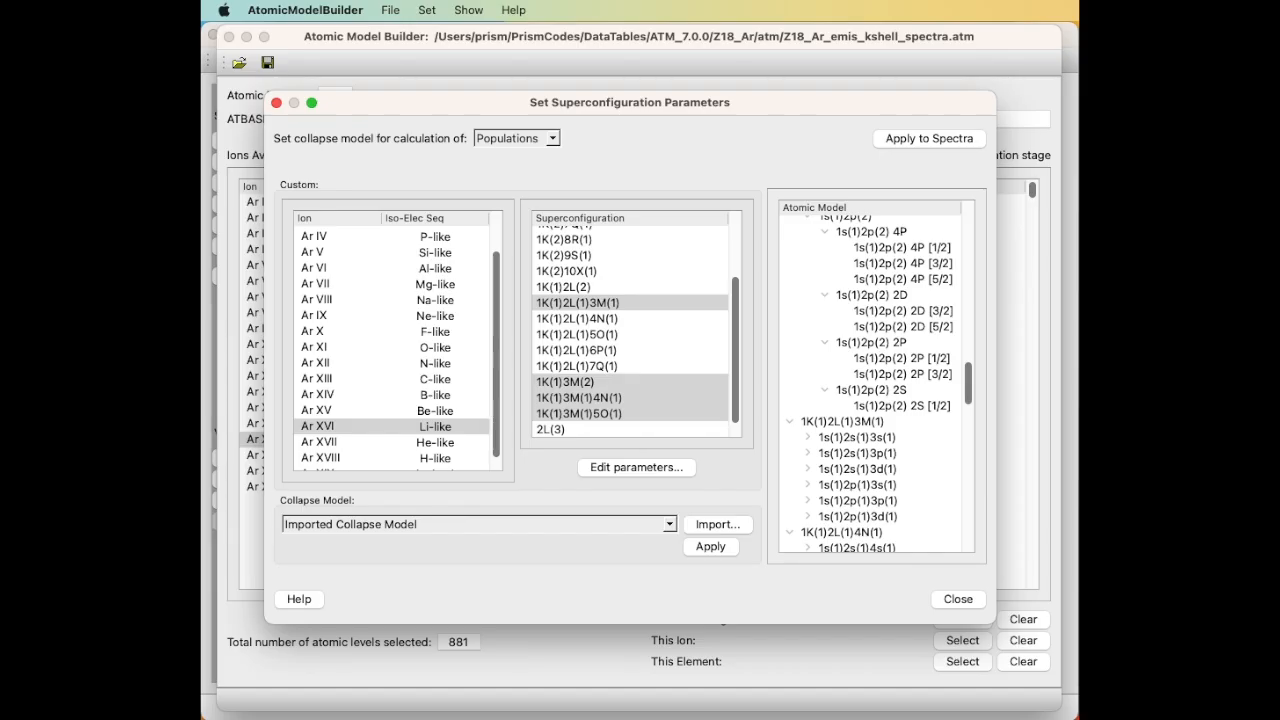
{"action": "left_click", "coordinate": [395, 10]}
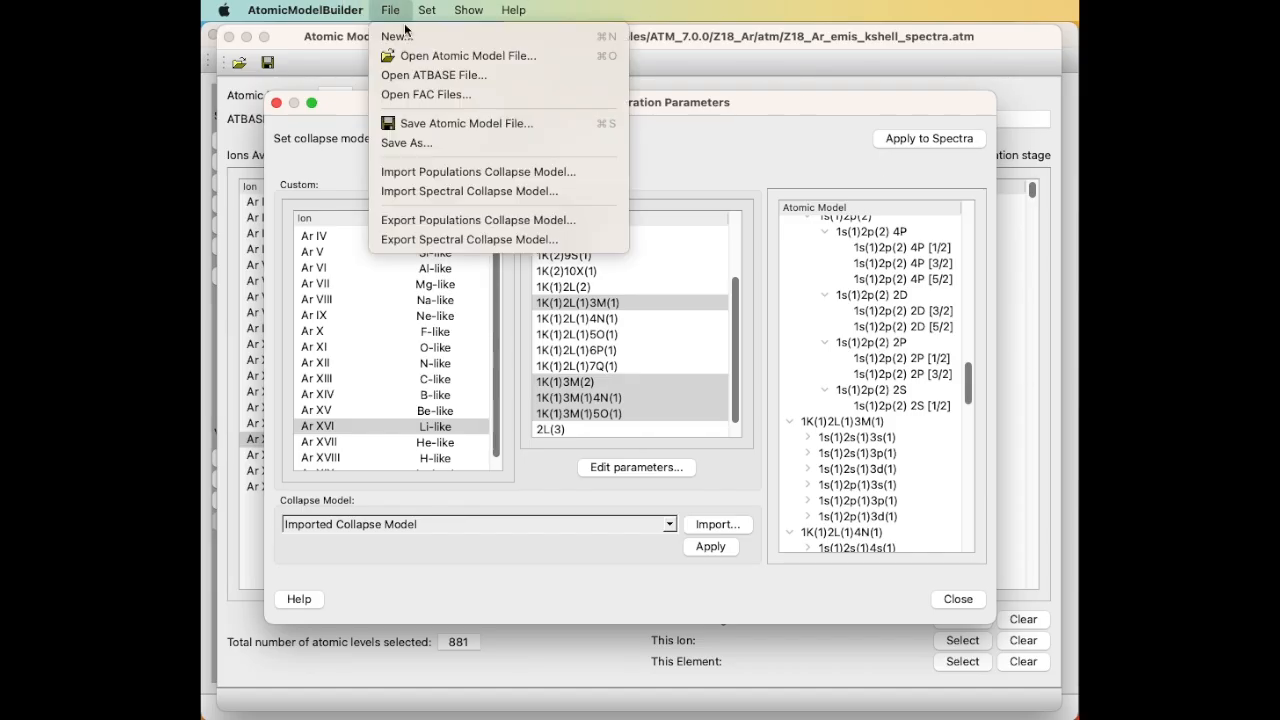
Save the workspace as 'custom 3' in Desktop > atomic model builder, then close the parameters dialog.
{"action": "left_click", "coordinate": [431, 144]}
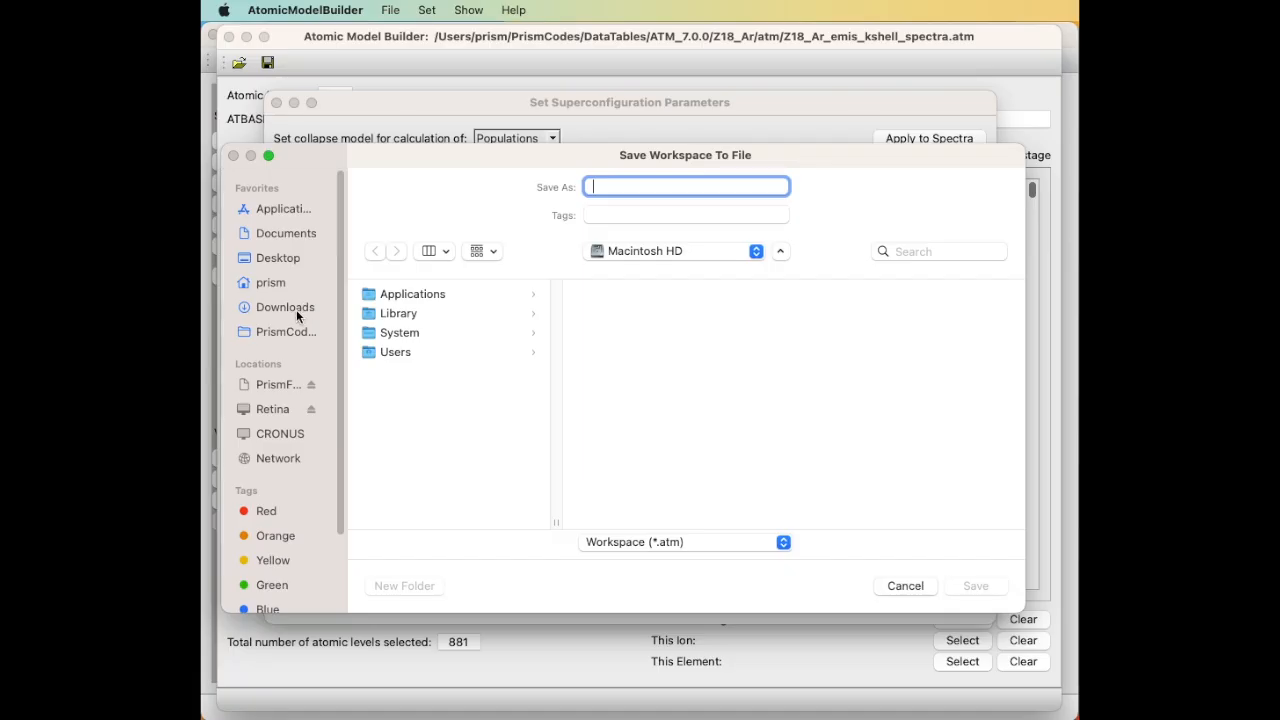
{"action": "left_click", "coordinate": [277, 258]}
{"action": "left_click", "coordinate": [447, 318]}
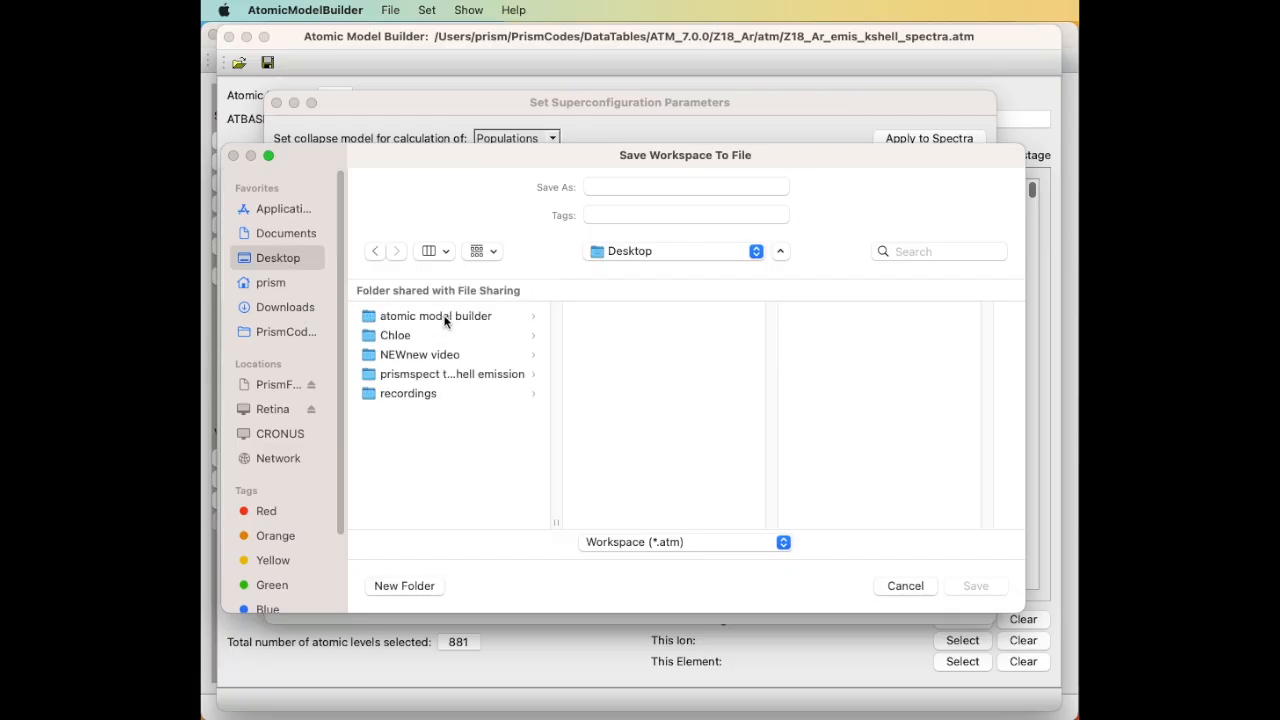
{"action": "left_click", "coordinate": [646, 186]}
{"action": "type", "text": "cus"}
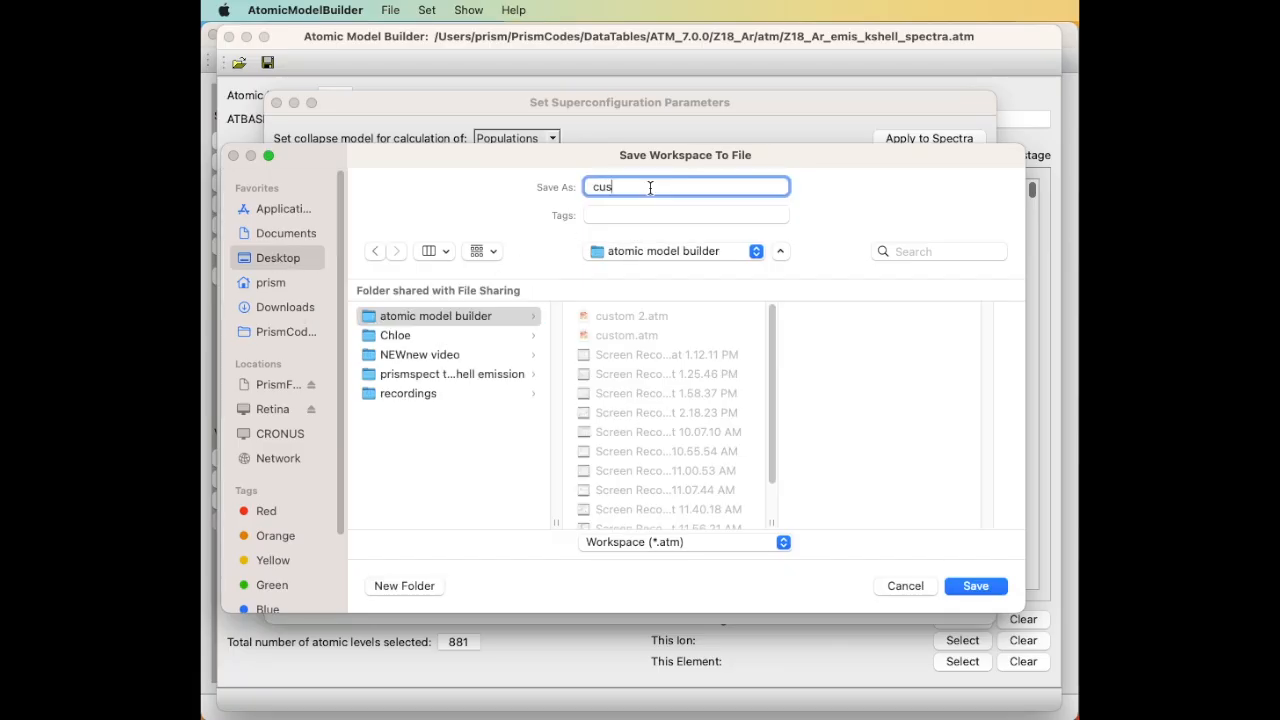
{"action": "type", "text": "tom 3"}
{"action": "key", "text": "Return"}
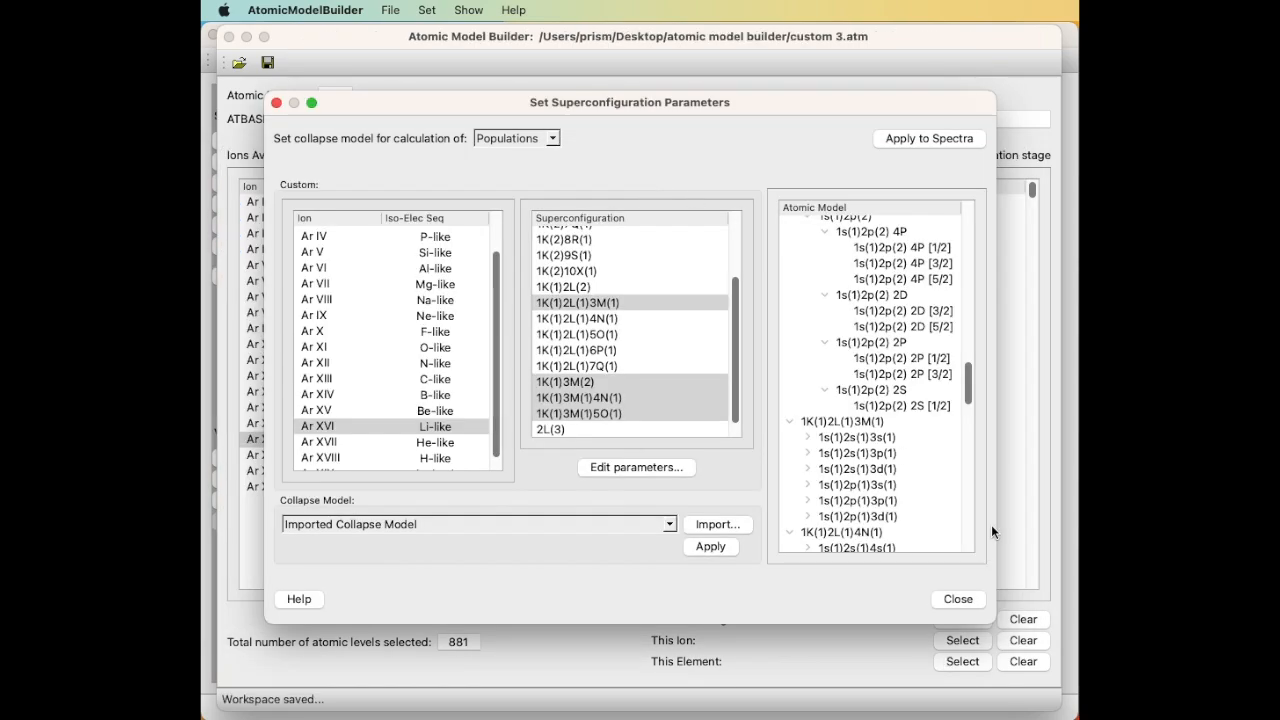
{"action": "left_click", "coordinate": [965, 596]}
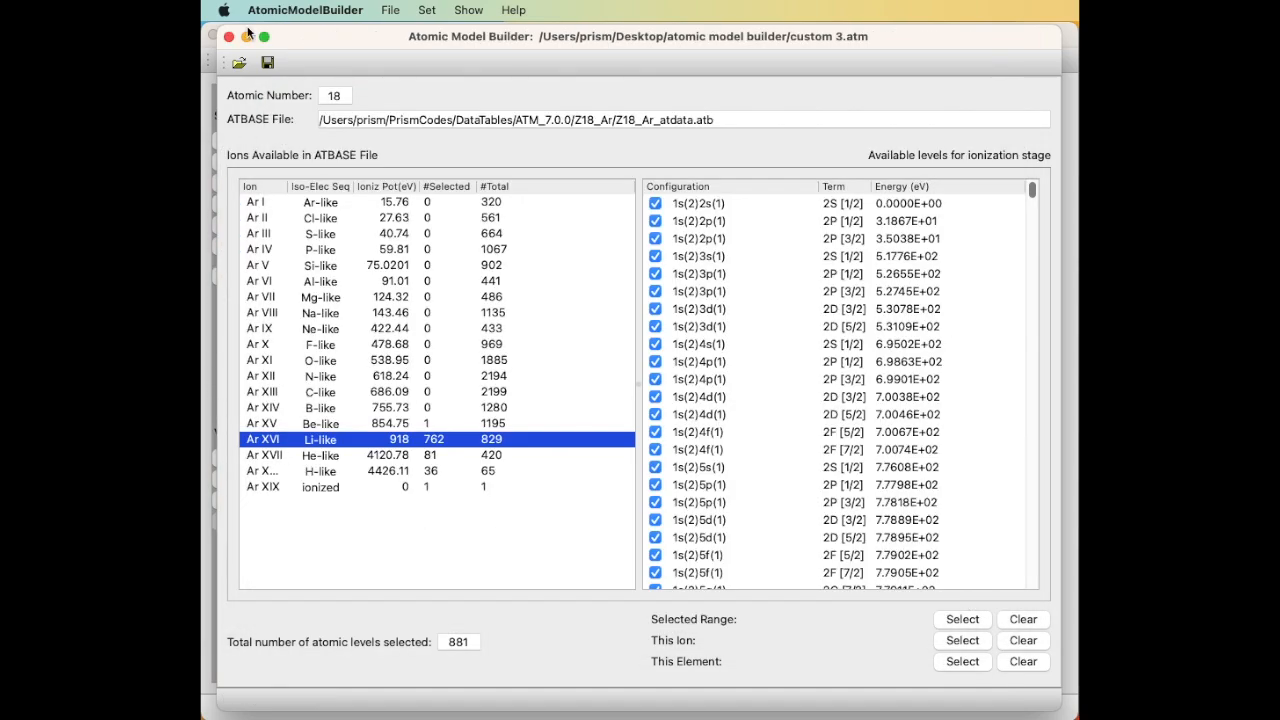
{"action": "left_click", "coordinate": [211, 60]}
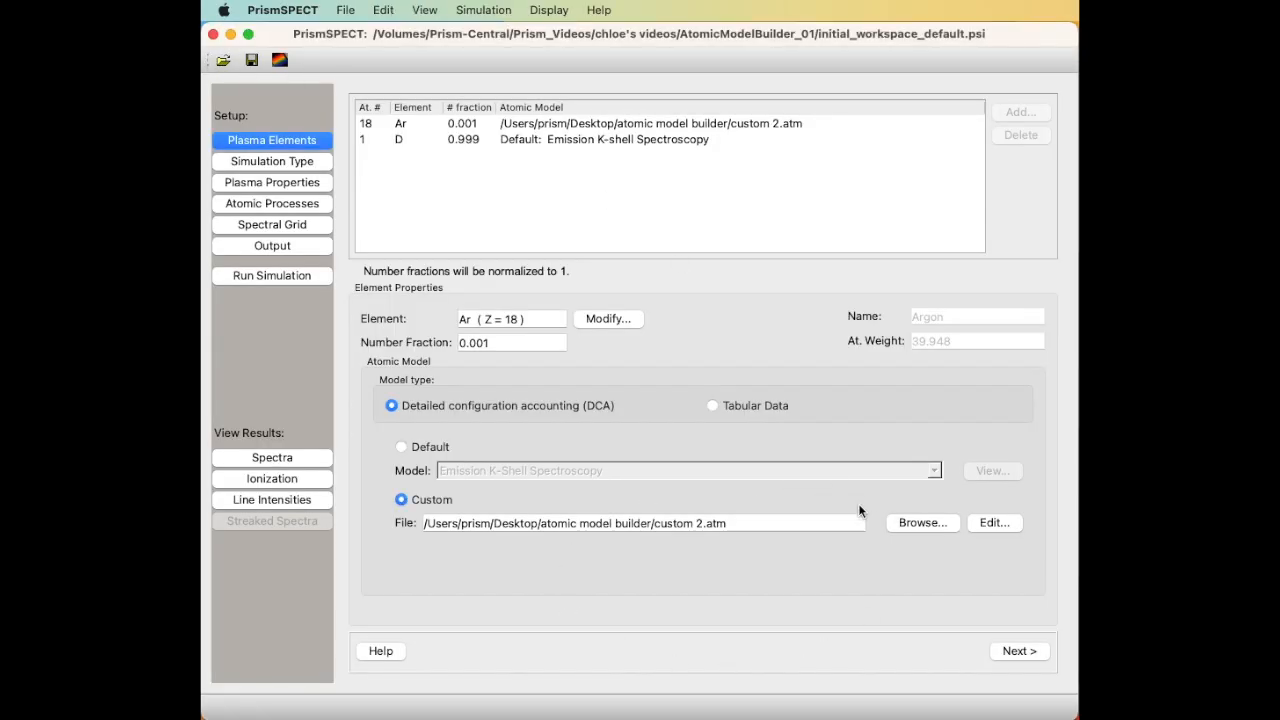
Load custom 3.atm from the atomic model builder folder as argon's atomic model.
{"action": "left_click", "coordinate": [913, 521]}
{"action": "left_click", "coordinate": [476, 190]}
{"action": "left_click", "coordinate": [707, 209]}
{"action": "left_click", "coordinate": [943, 623]}
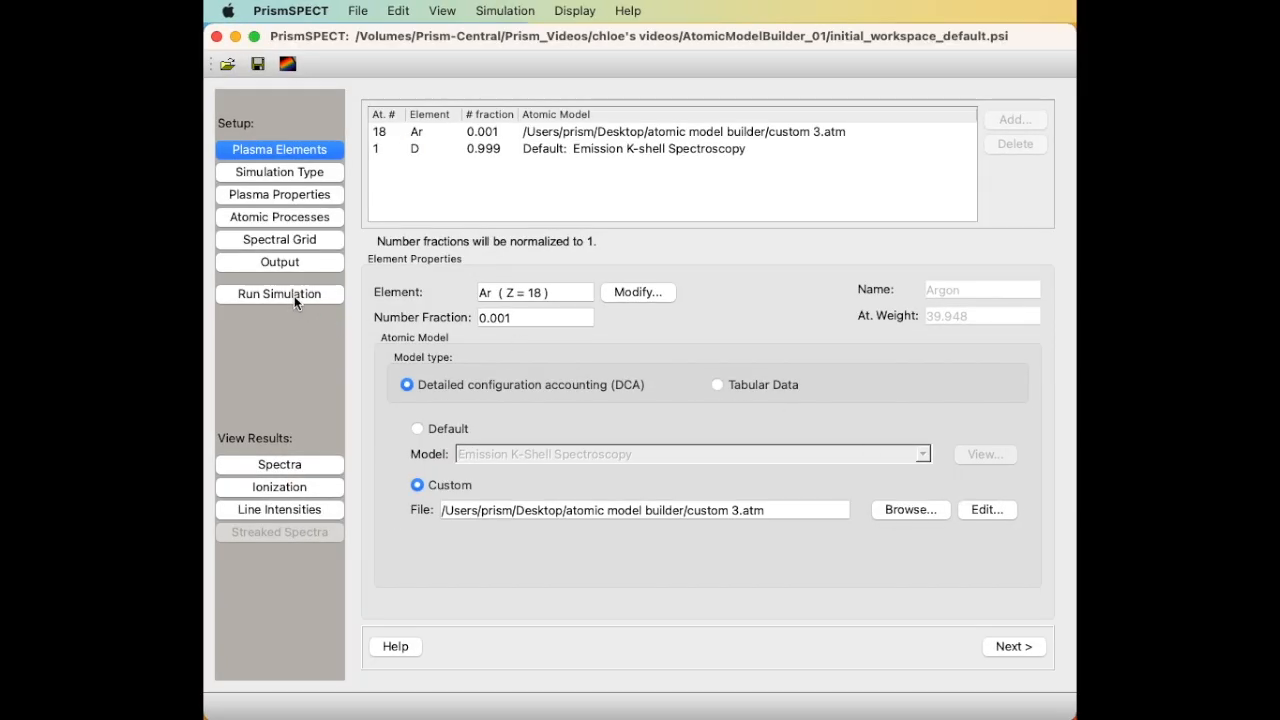
Run the simulation under the name 'run again'.
{"action": "left_click", "coordinate": [295, 296]}
{"action": "type", "text": "run again"}
{"action": "key", "text": "Return"}
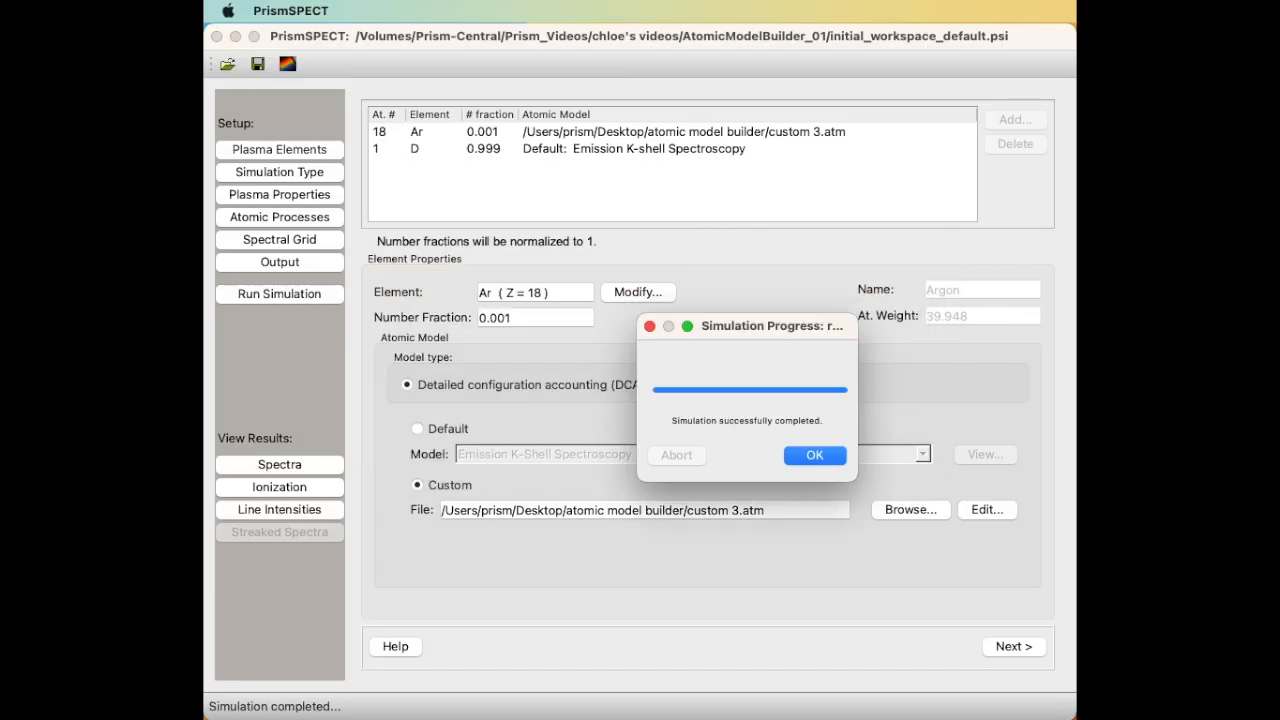
Overlay the ArXVI (Li-like) component on run AMB 3's spectrum and zoom into the peak region.
{"action": "left_click", "coordinate": [827, 453]}
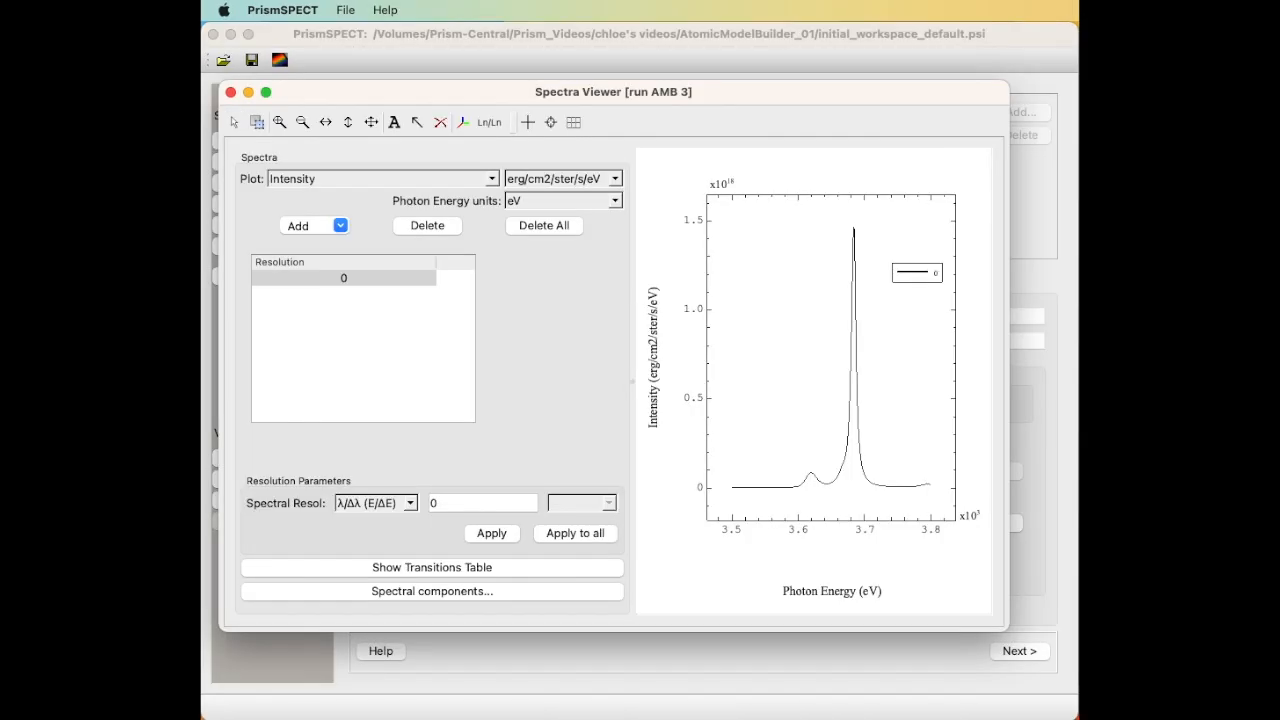
{"action": "left_click", "coordinate": [545, 594]}
{"action": "left_click", "coordinate": [512, 298]}
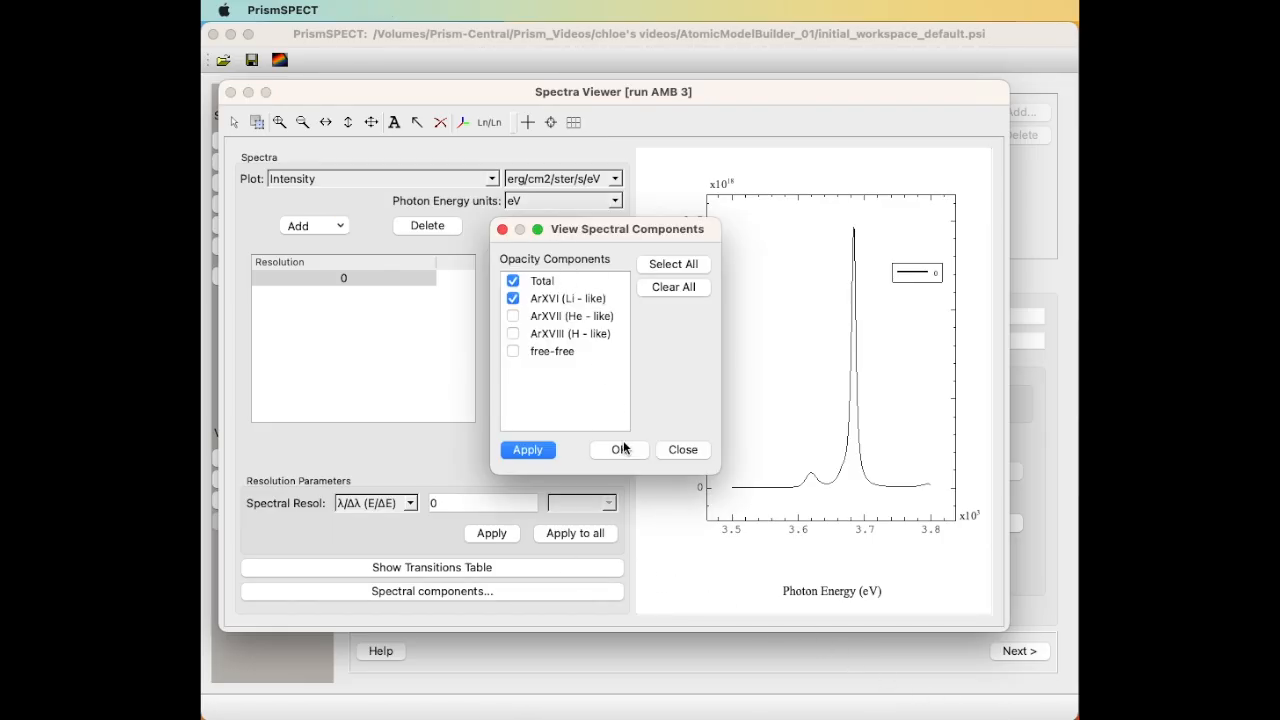
{"action": "left_click", "coordinate": [620, 449]}
{"action": "left_click_drag", "start_coordinate": [791, 459], "coordinate": [881, 503]}
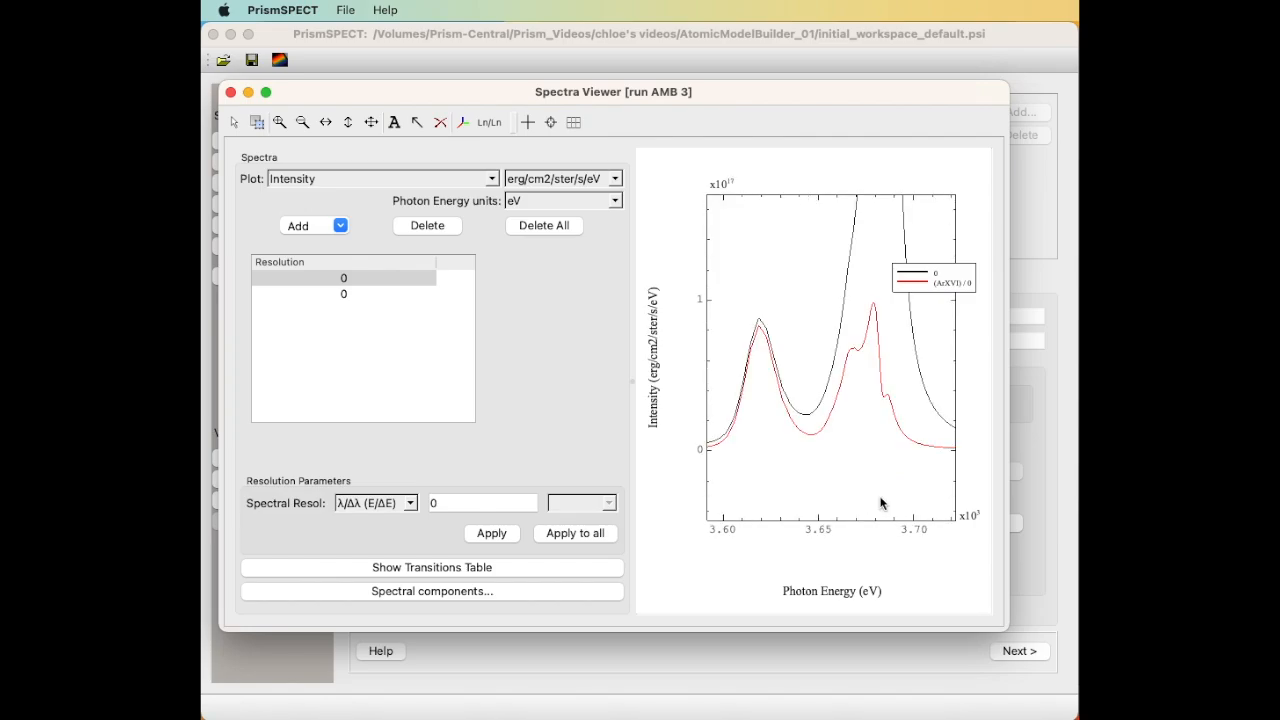